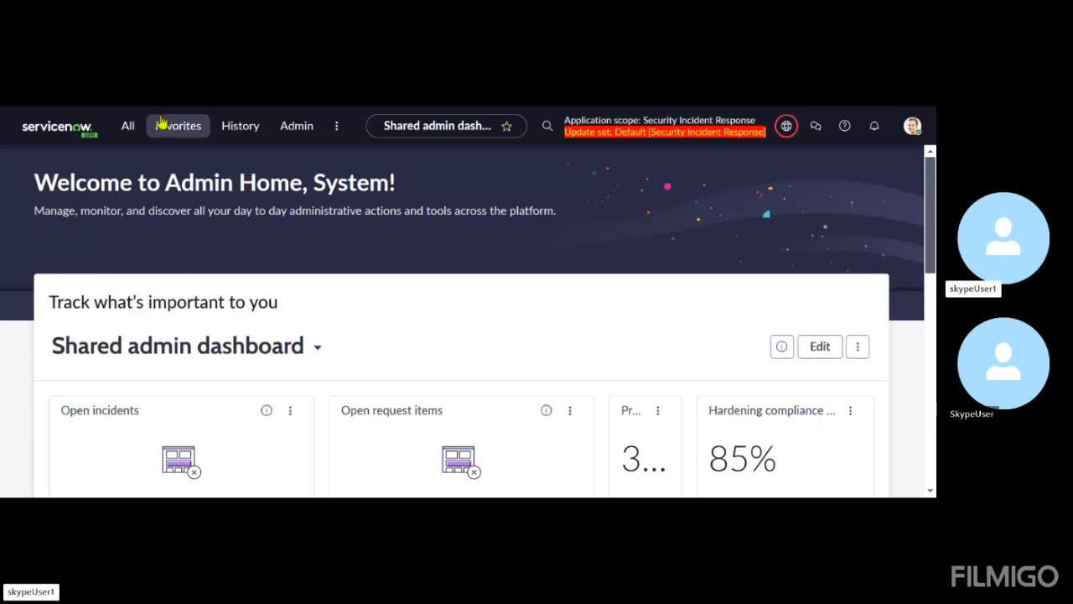
Open the Application Files list by entering sys_metadata.list in the navigation filter in place of the existing search text
click(130, 128)
click(134, 171)
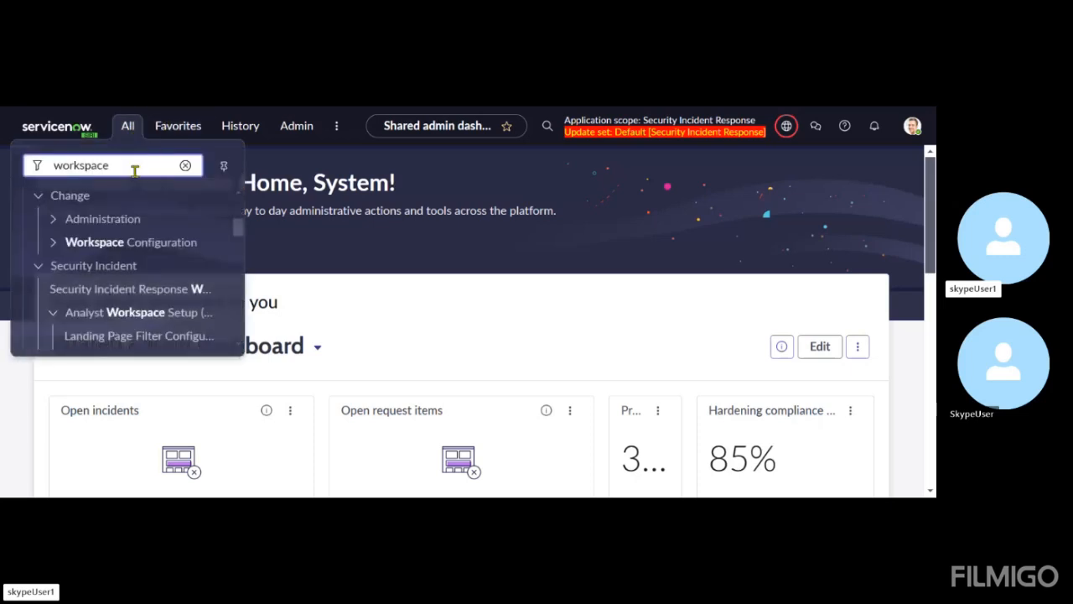
key(BackSpace)
key(BackSpace)
key(BackSpace)
key(BackSpace)
key(BackSpace)
key(BackSpace)
key(BackSpace)
key(BackSpace)
key(BackSpace)
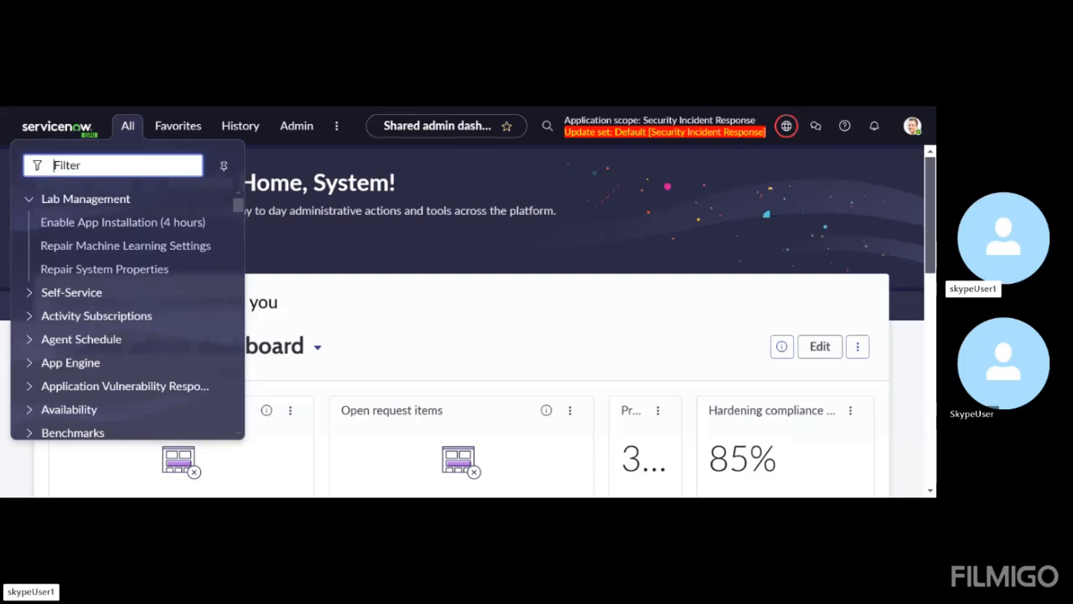
text(sys_met)
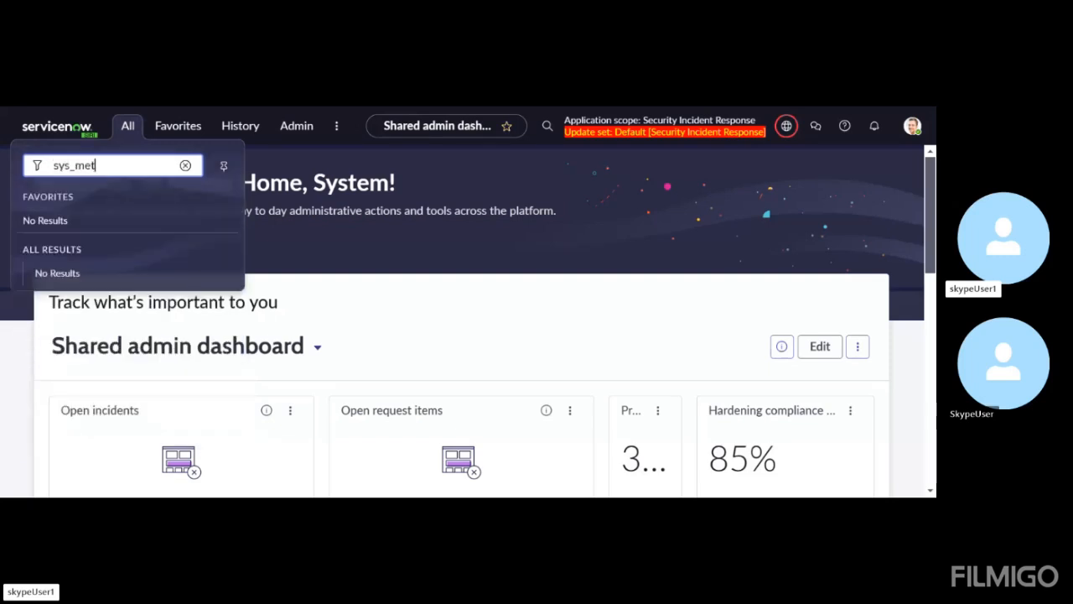
text(adata.list)
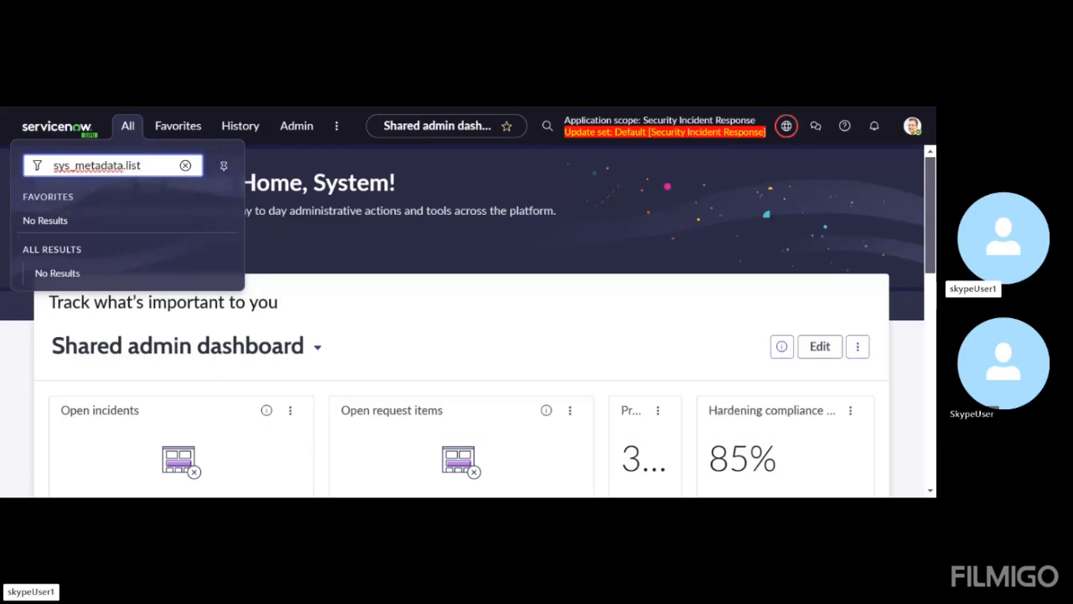
key(Return)
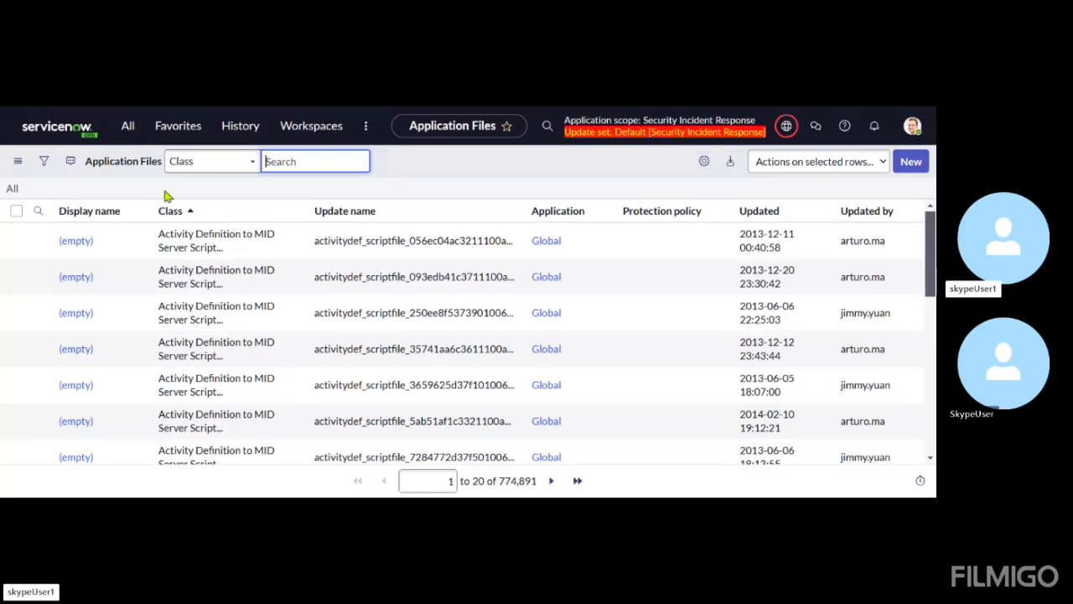
Set the first filter condition of the Application Files list to Application is Security Incident Response
click(45, 167)
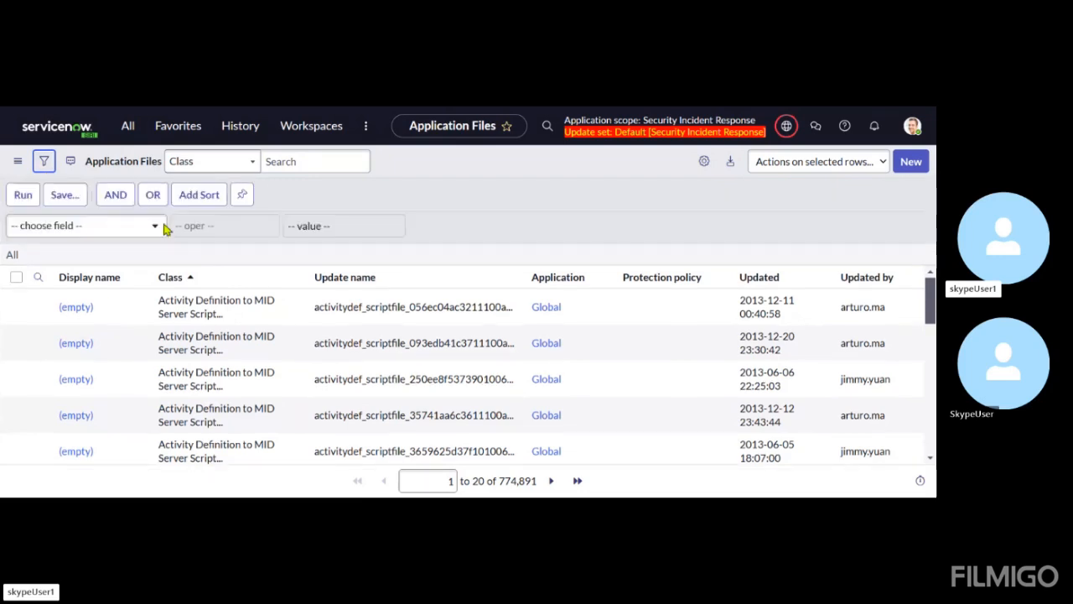
click(137, 232)
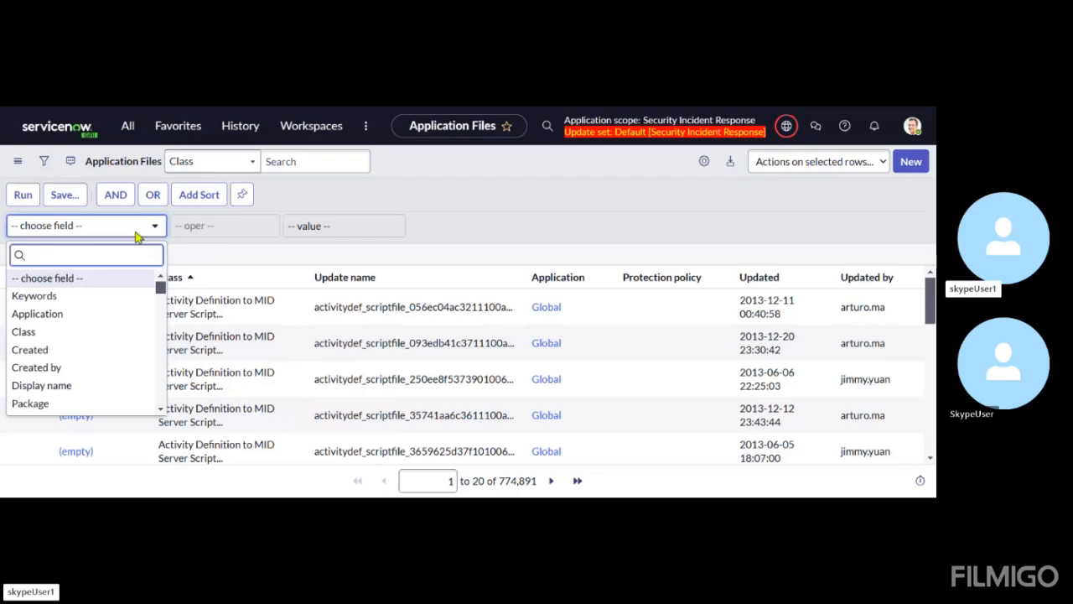
text(ap)
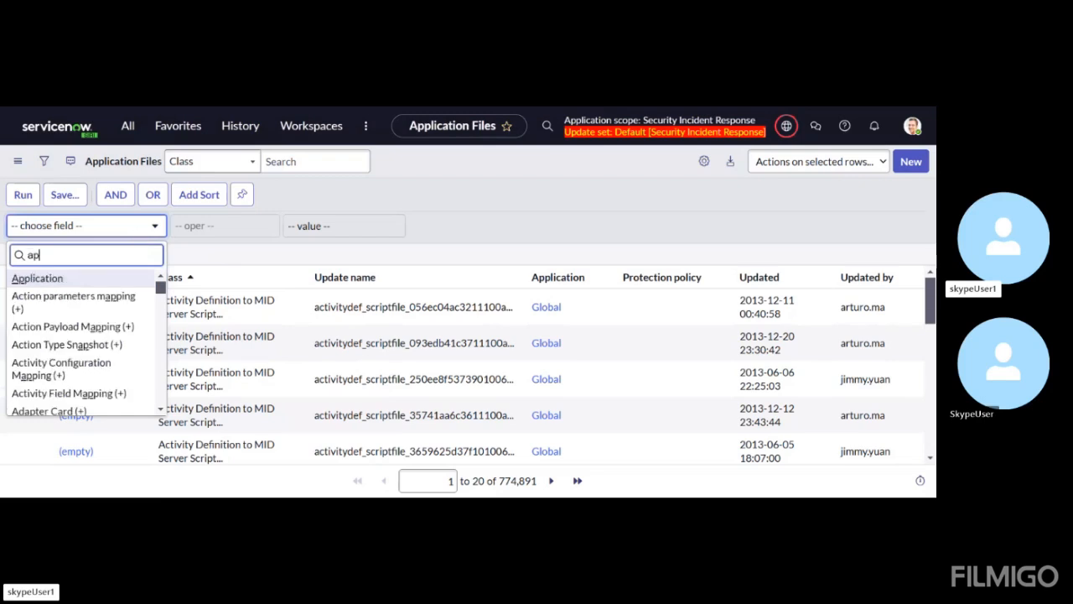
text(plic)
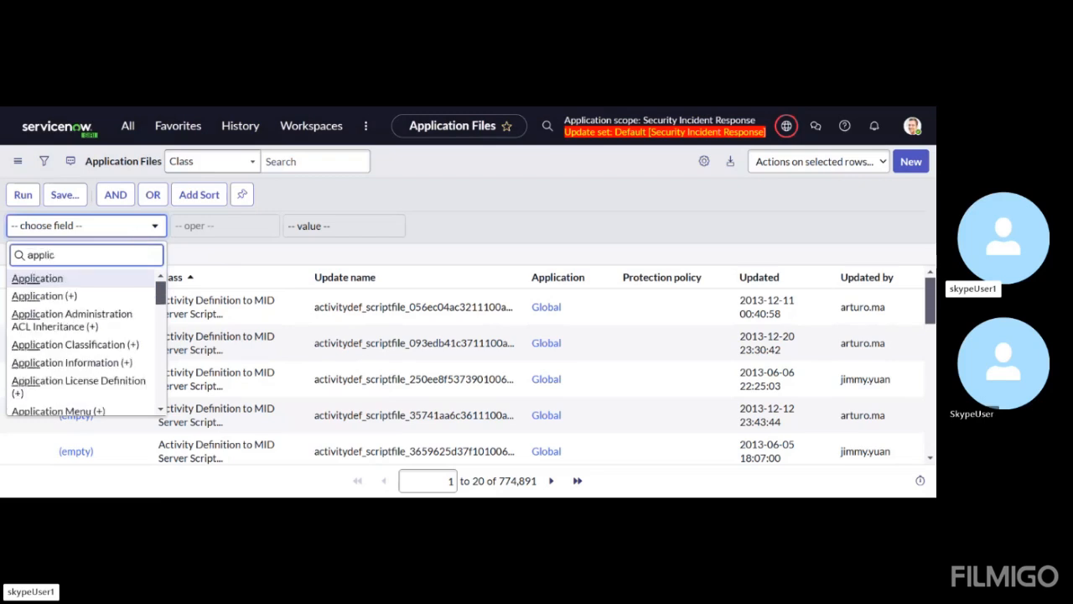
click(63, 284)
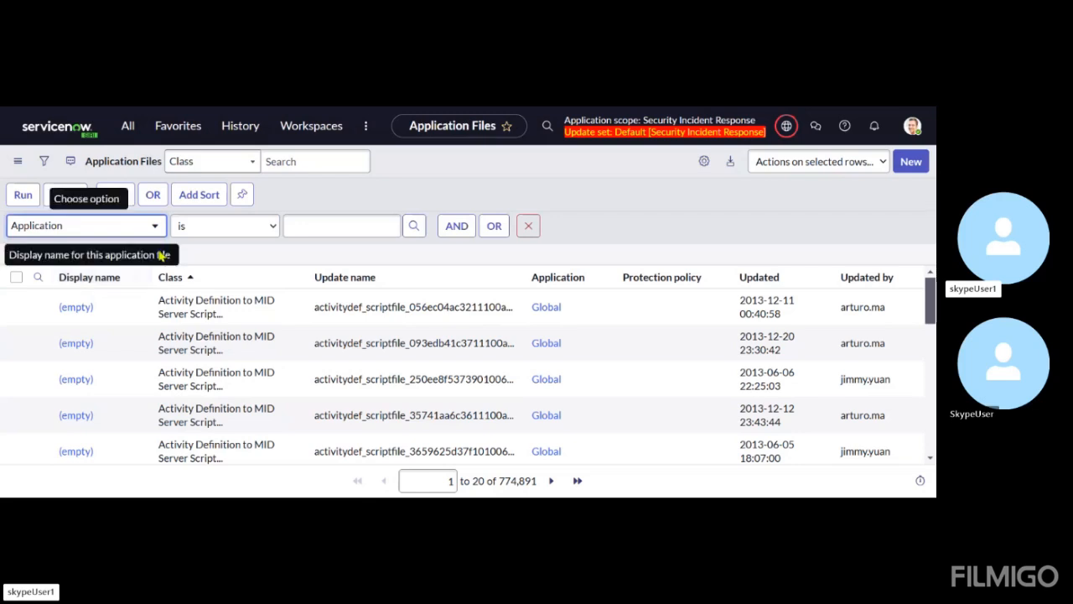
click(299, 224)
text(s)
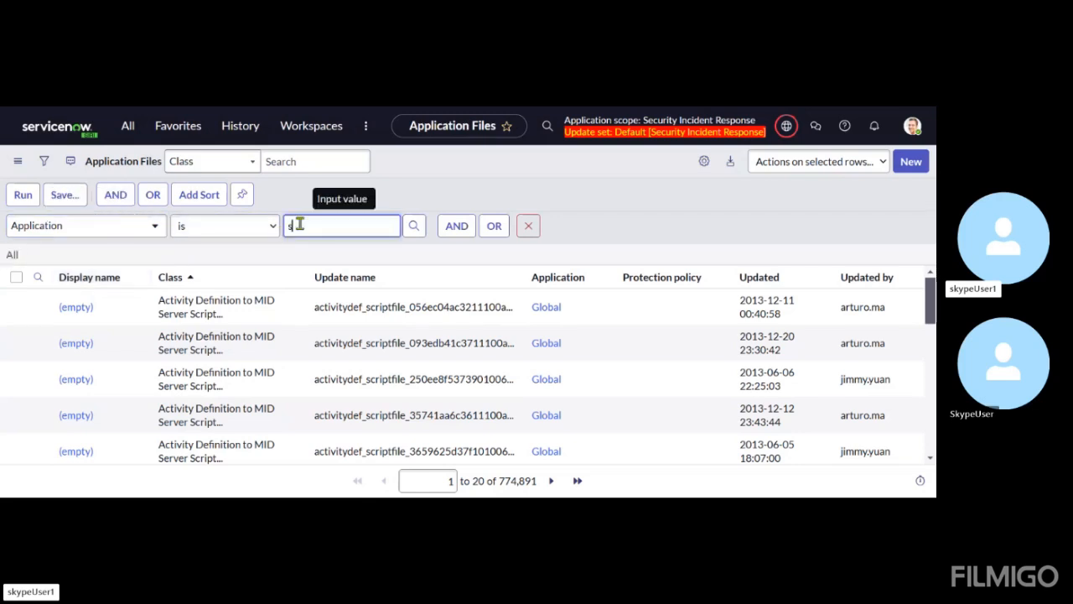
text(ecuri)
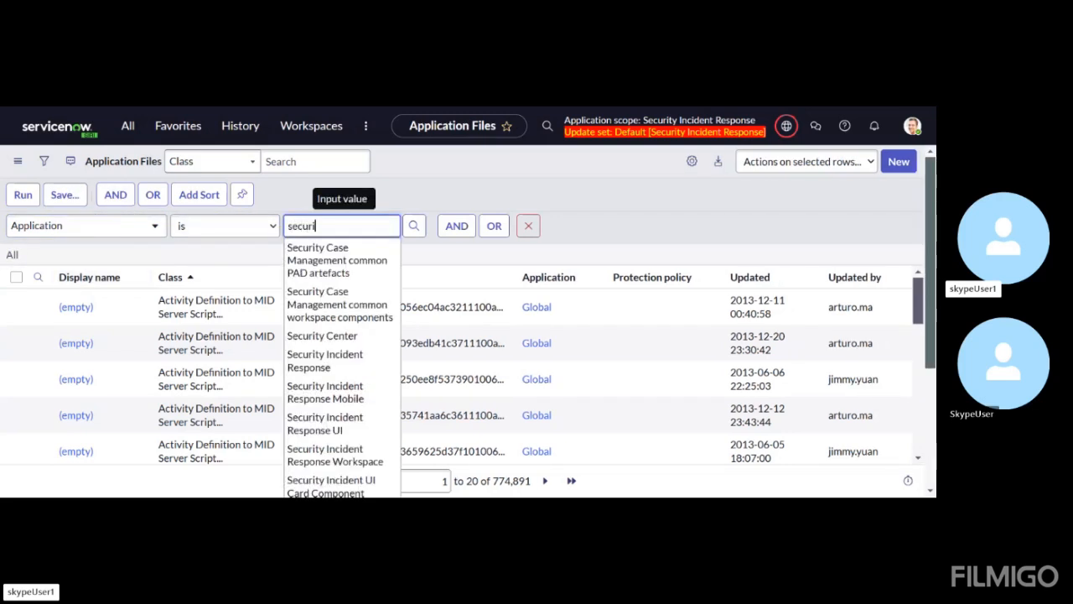
text(ty incident re)
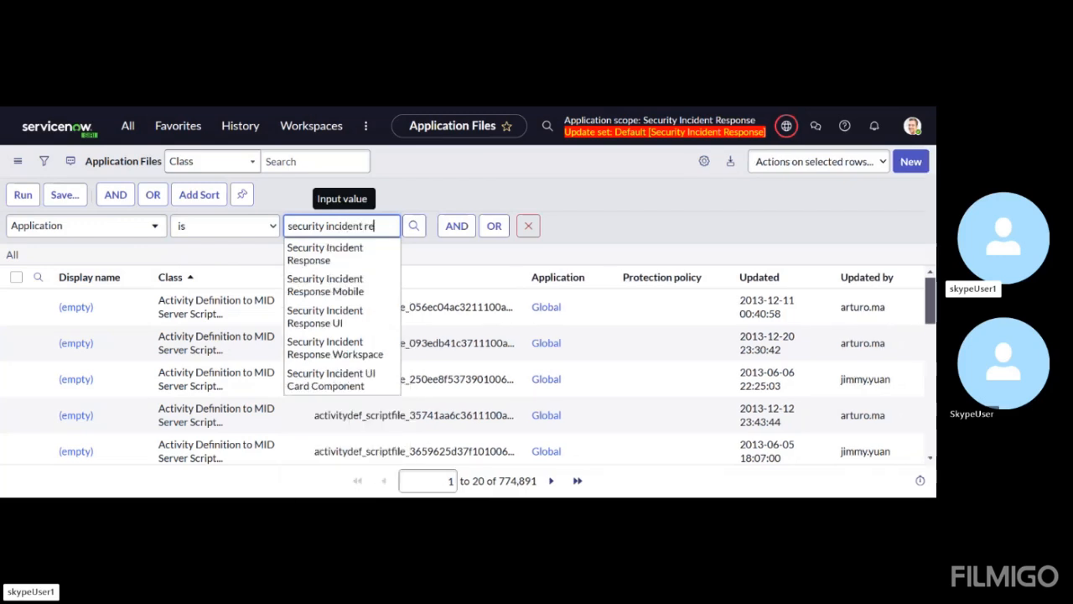
click(326, 256)
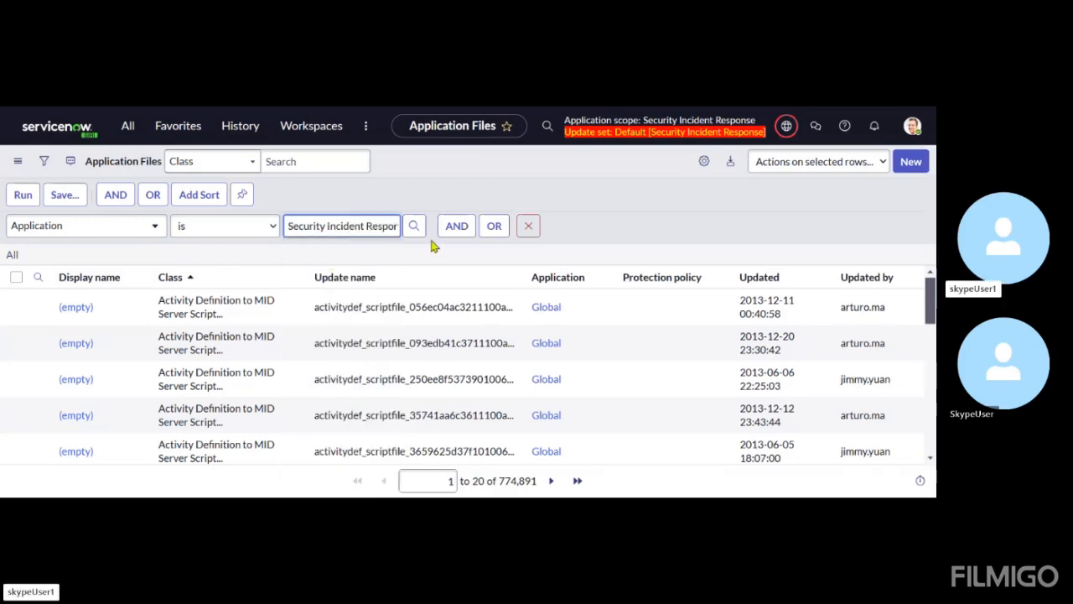
Add a second required filter condition: Class is Script Include
click(457, 227)
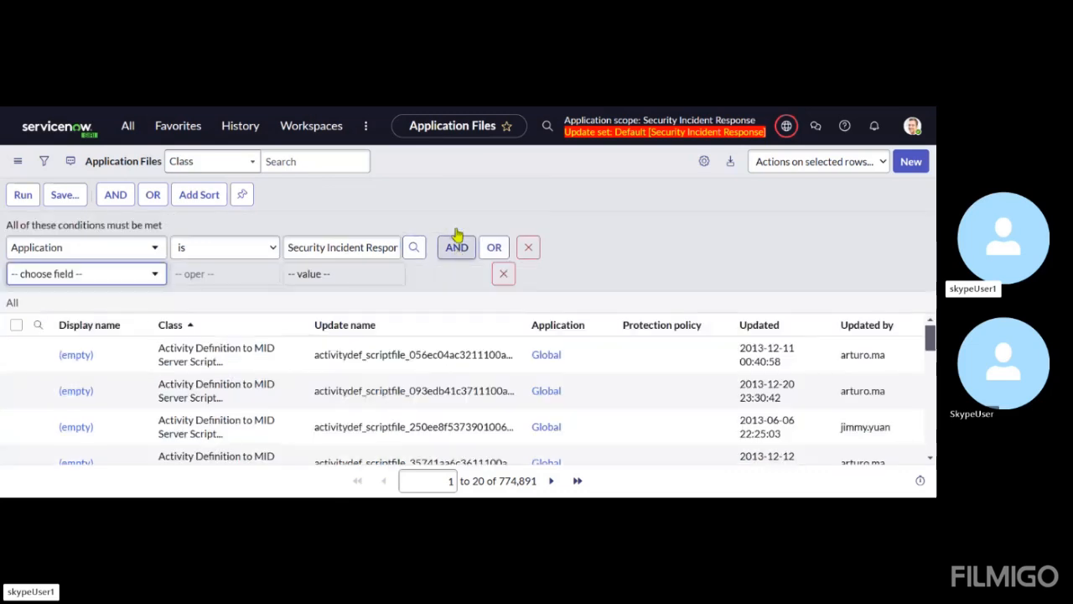
click(154, 281)
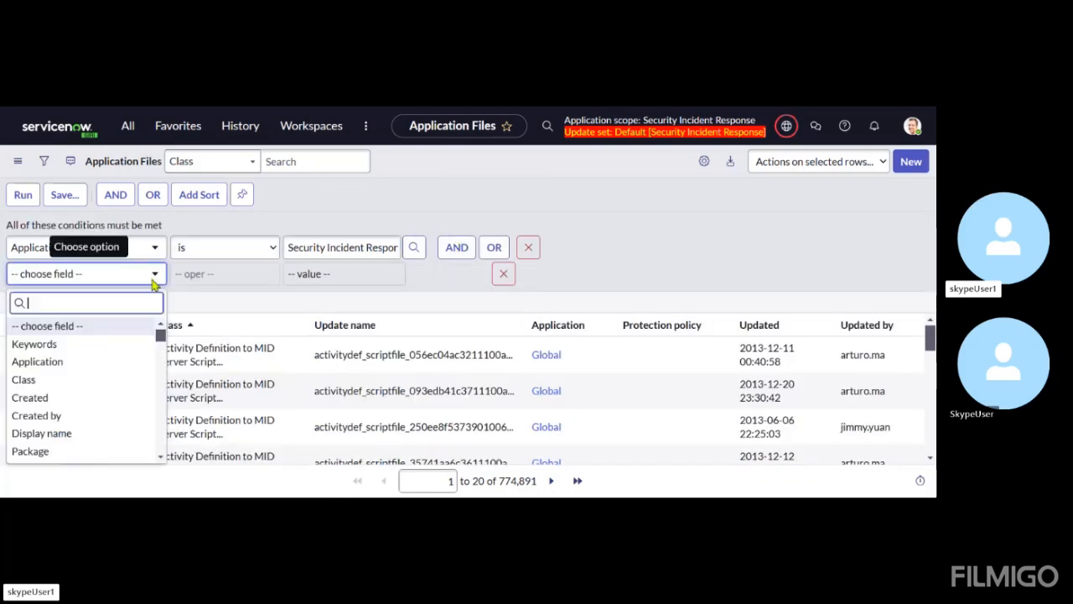
text(class)
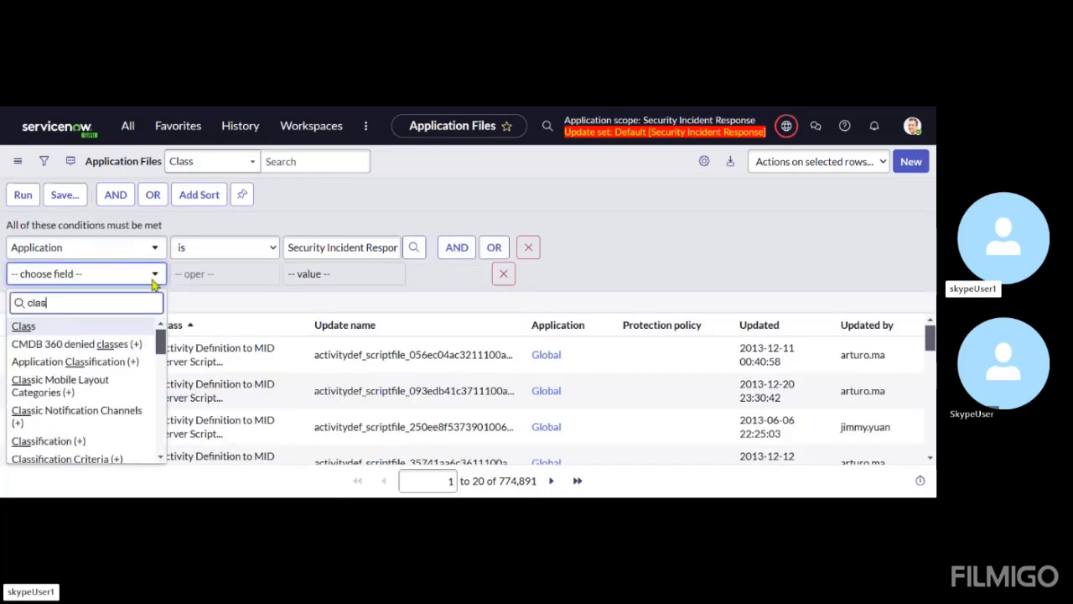
click(31, 330)
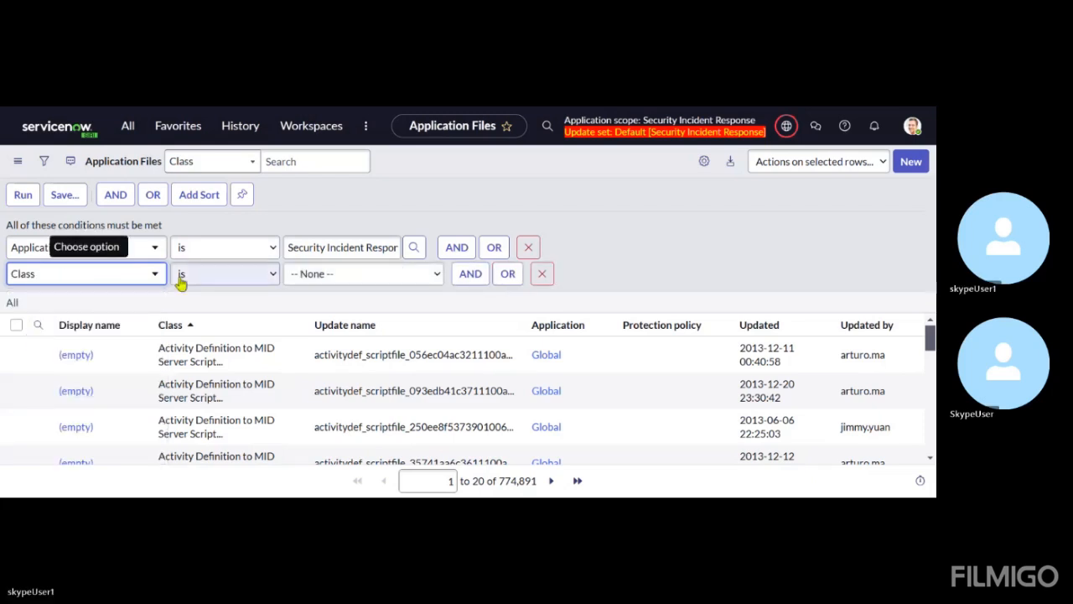
click(309, 283)
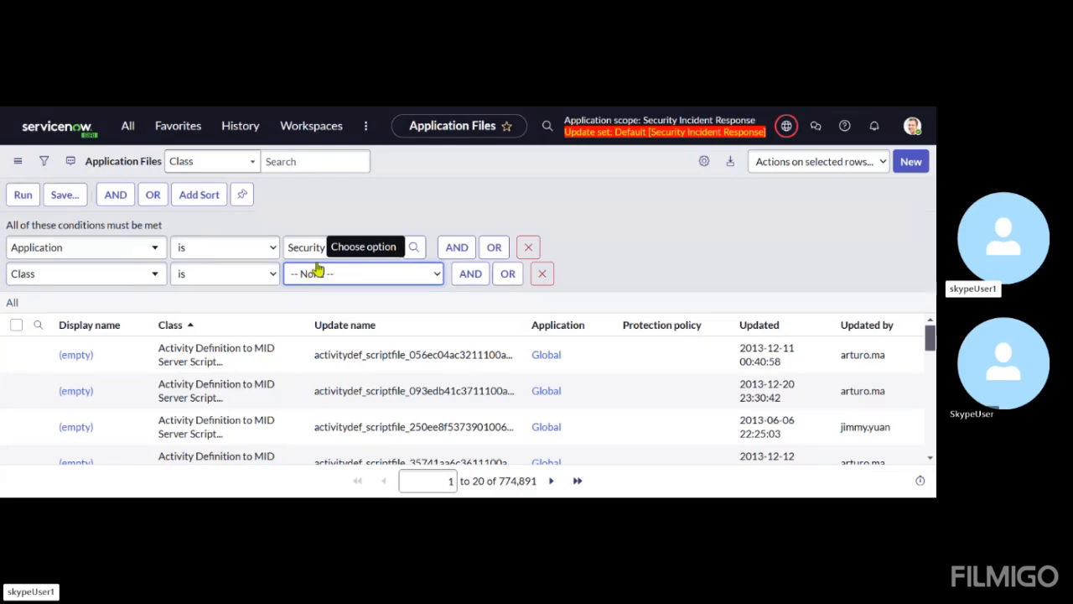
text(s)
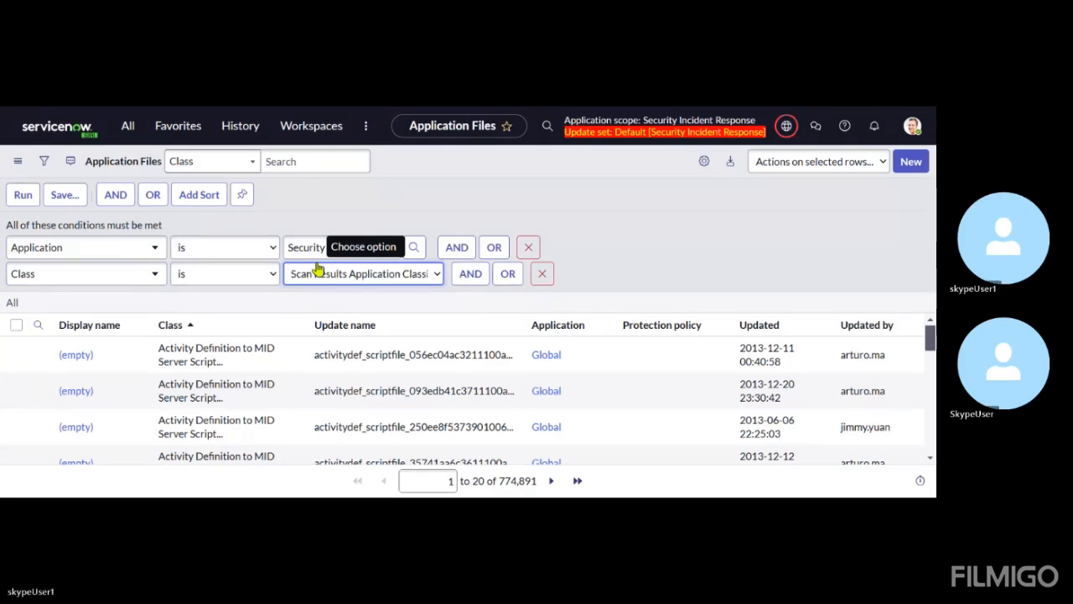
text(cript)
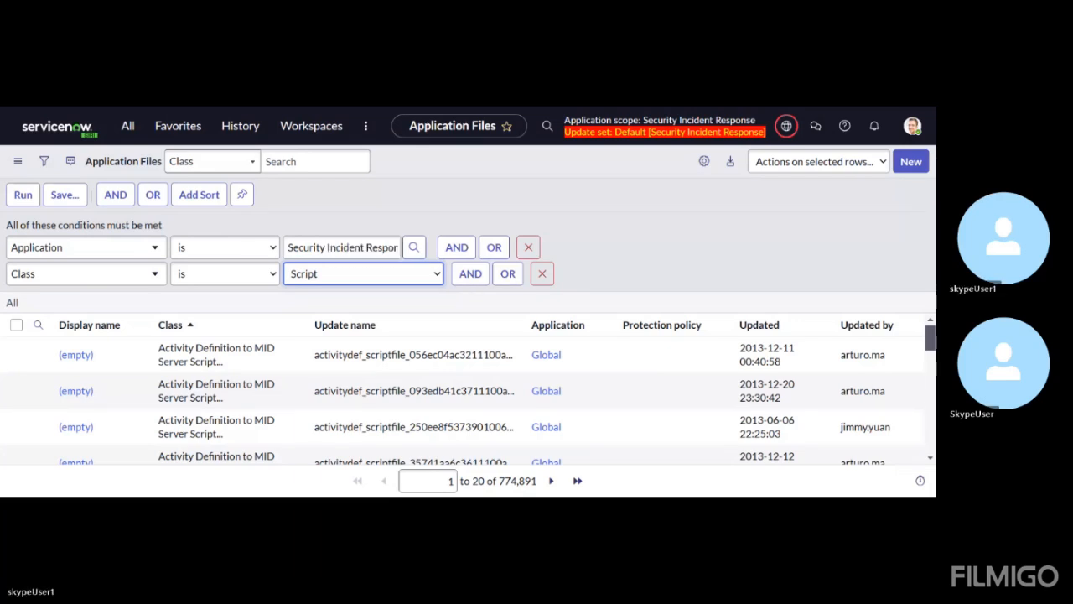
click(330, 243)
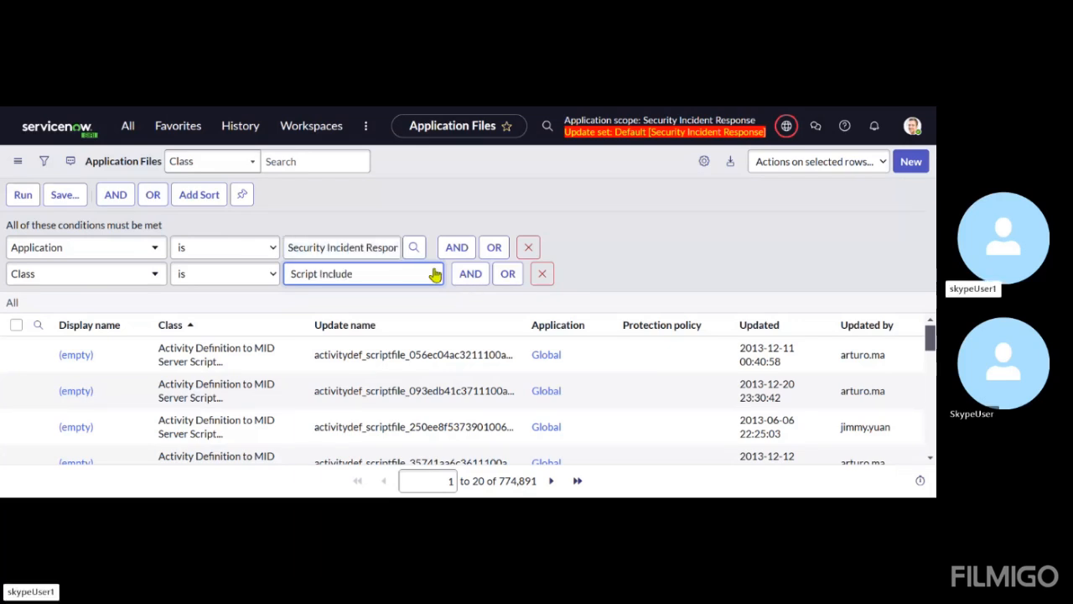
Add the alternative conditions Class is Flow and Class is Workflow to the Script Include condition, and run the filter
click(507, 274)
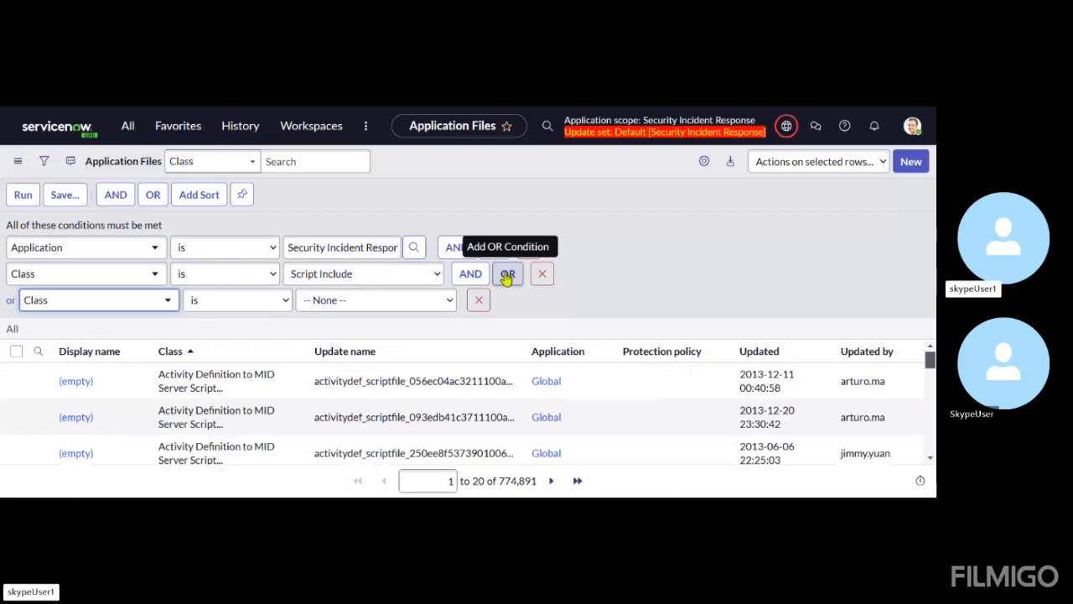
click(350, 304)
text(flow)
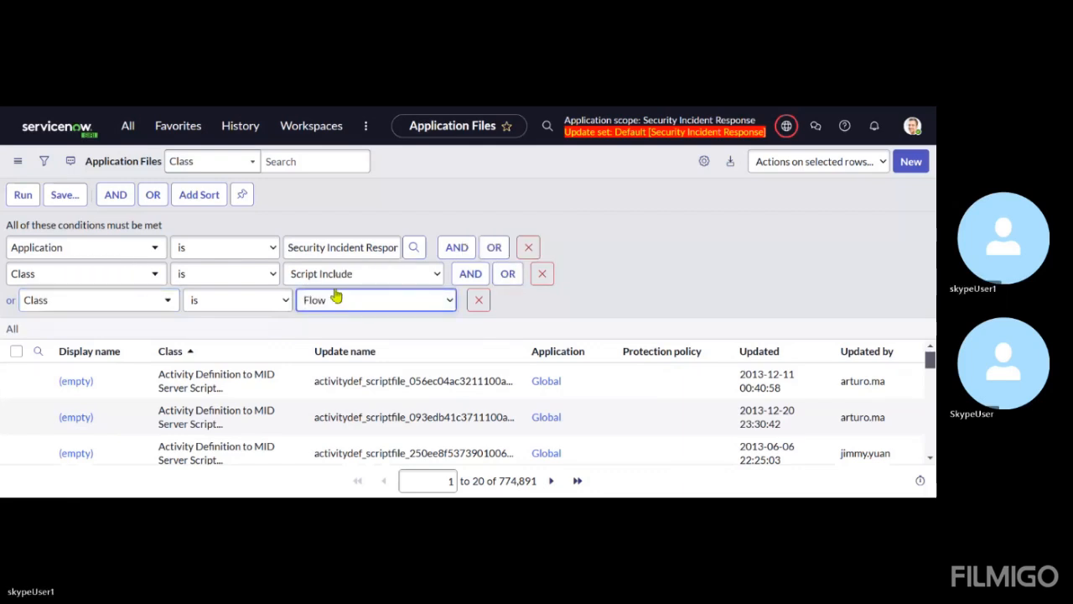
click(508, 274)
click(368, 332)
text(w)
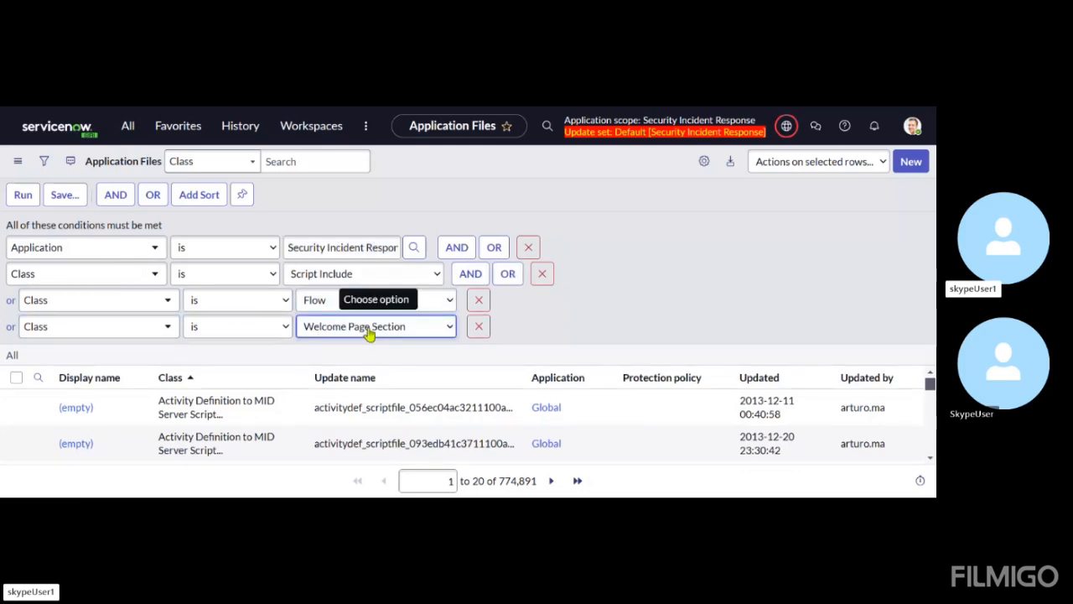
text(orkflow)
click(20, 201)
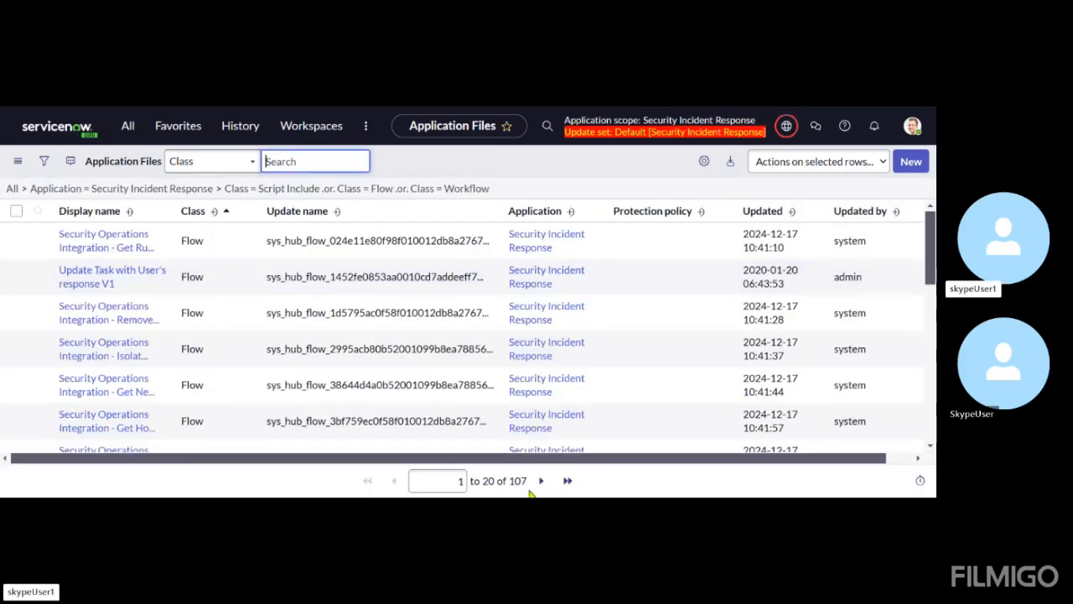
Group the filtered application files by Class
click(201, 245)
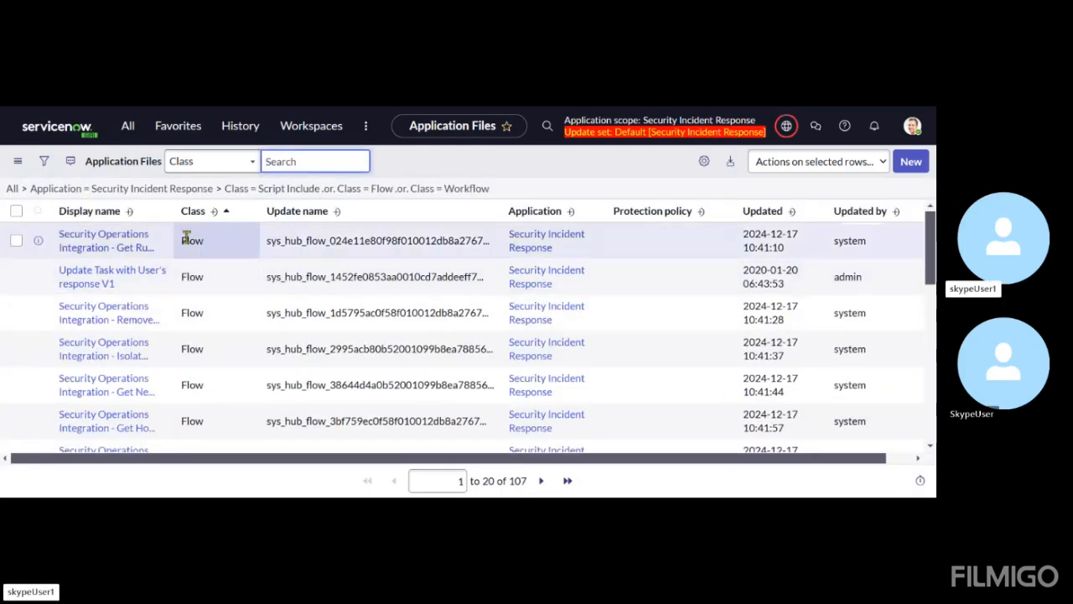
click(243, 212)
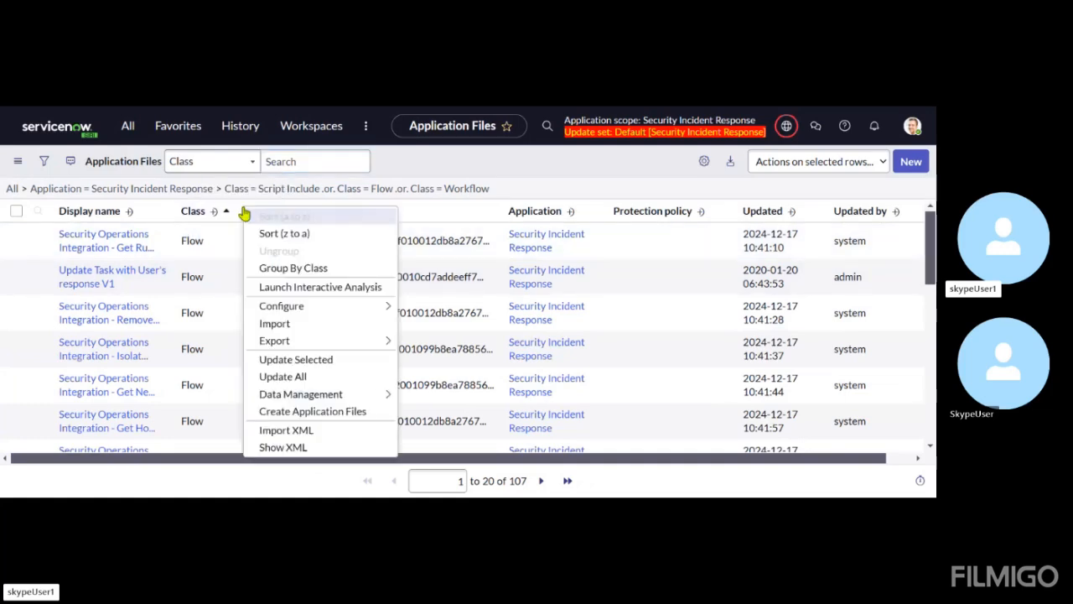
click(273, 269)
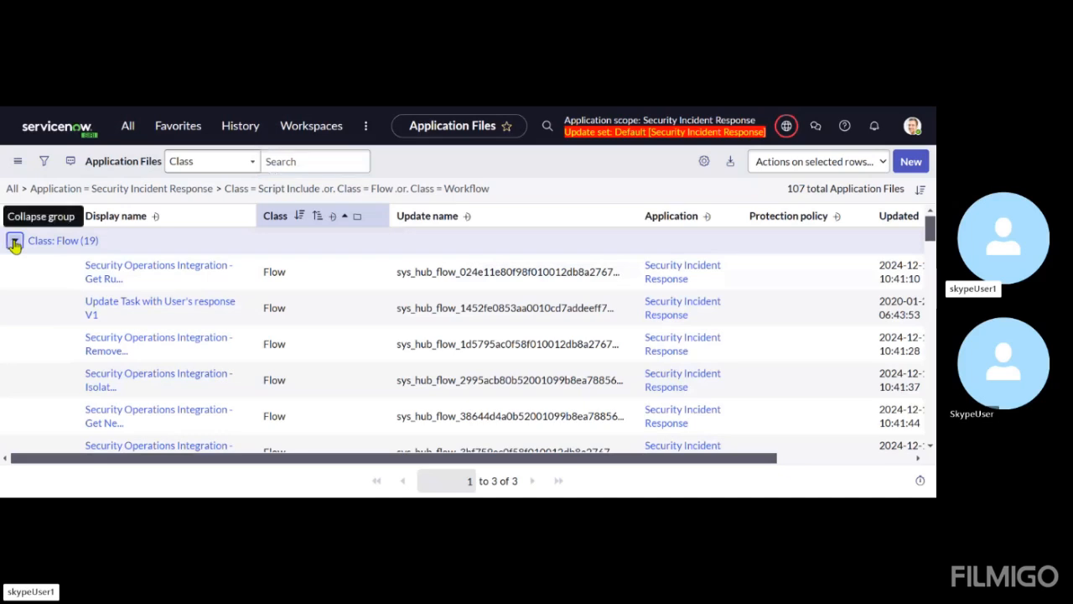
Collapse the Flow, Script Include and Workflow groups, and sort the groups by record count in ascending order
click(15, 241)
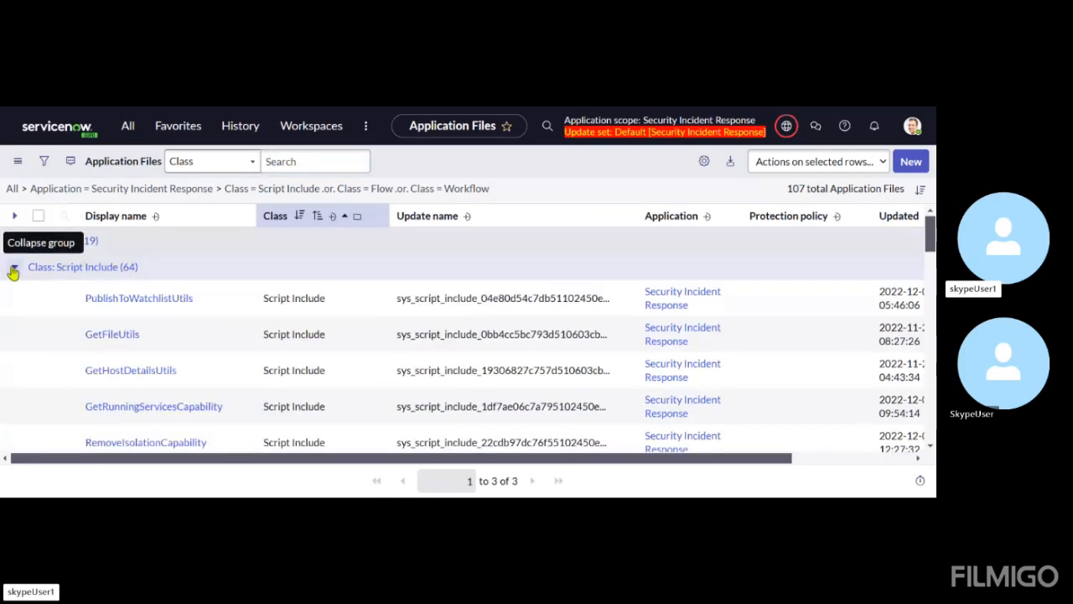
click(14, 266)
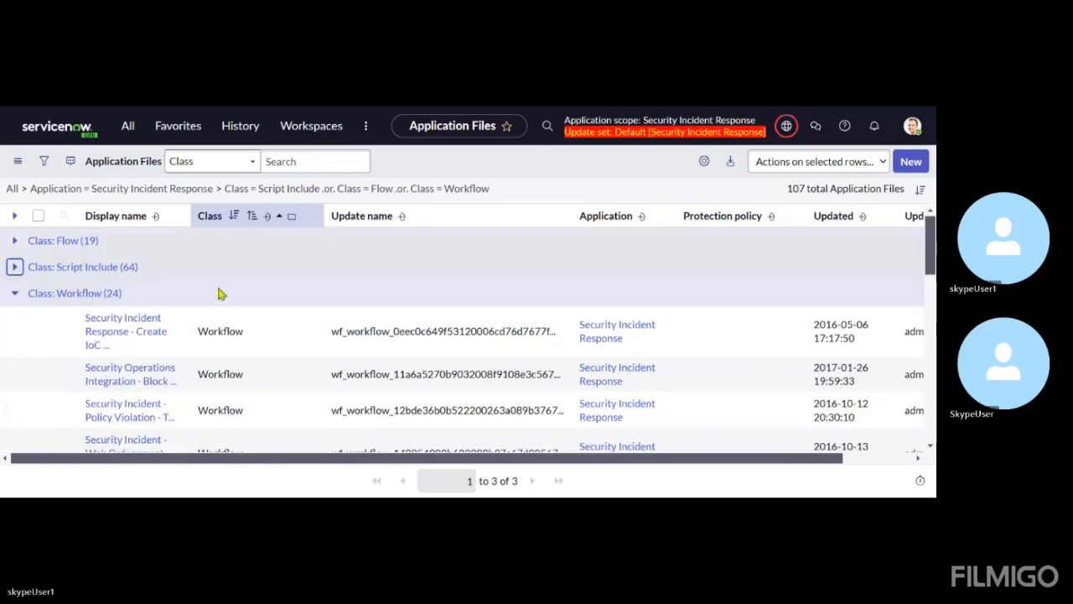
scroll(88, 287, down, 1)
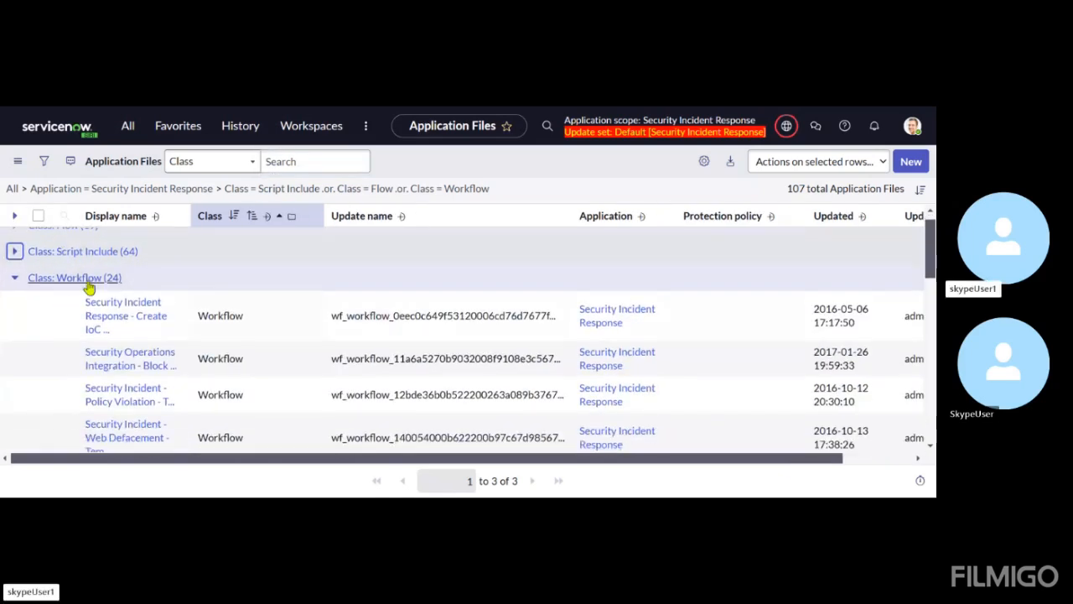
click(14, 278)
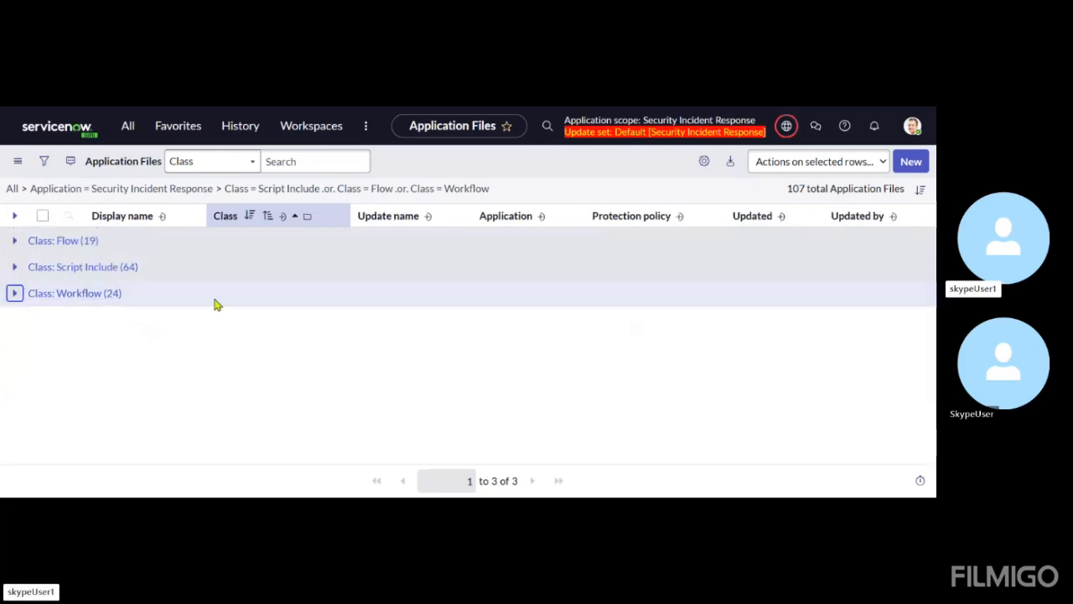
click(266, 218)
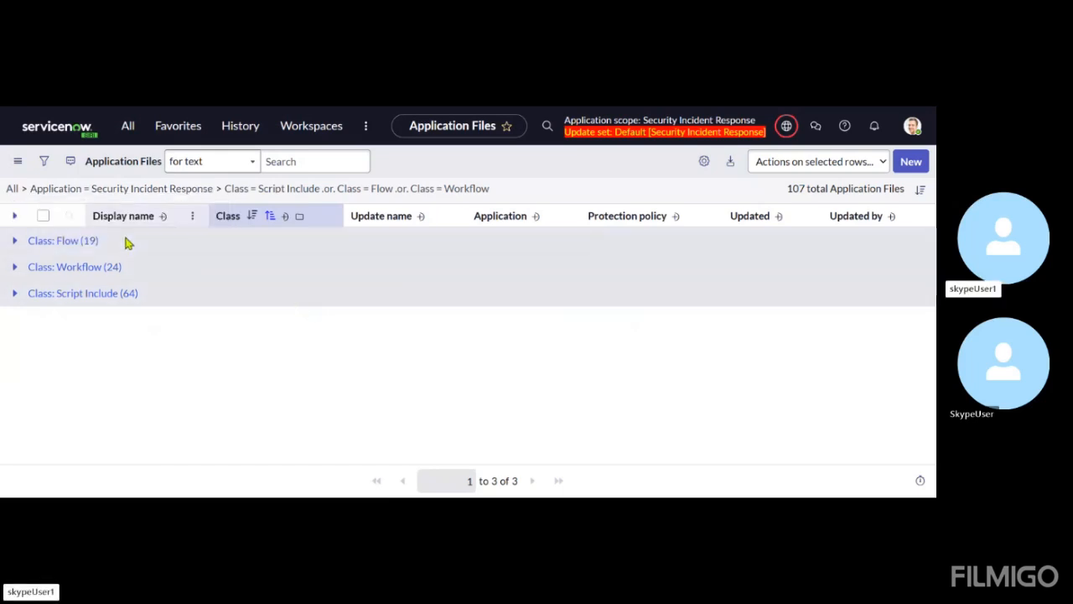
Open the list of all tables by navigating to sys_db_object.list
click(122, 132)
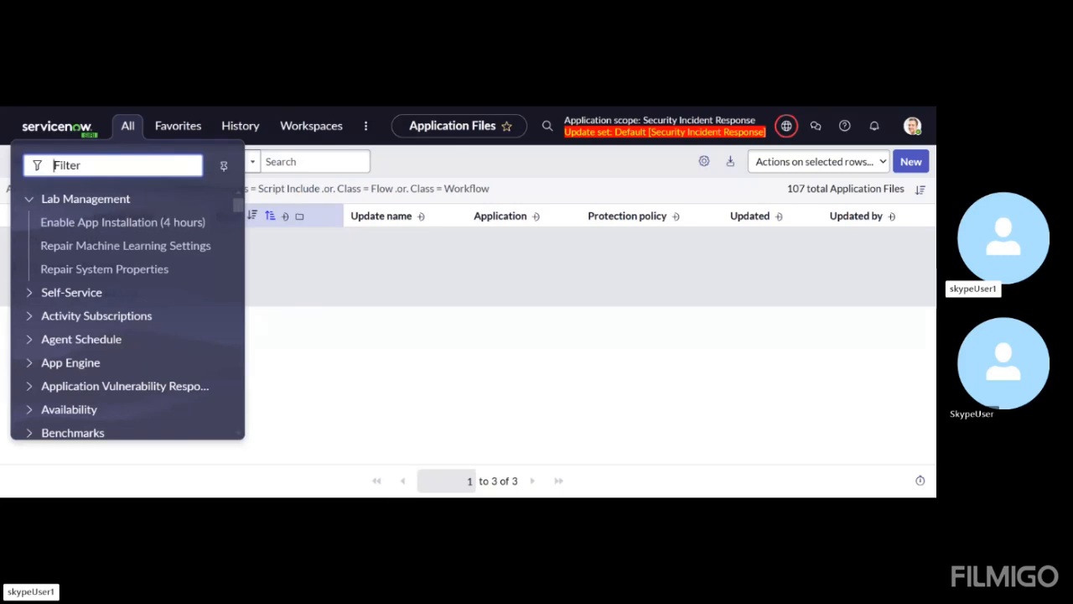
text(sys_)
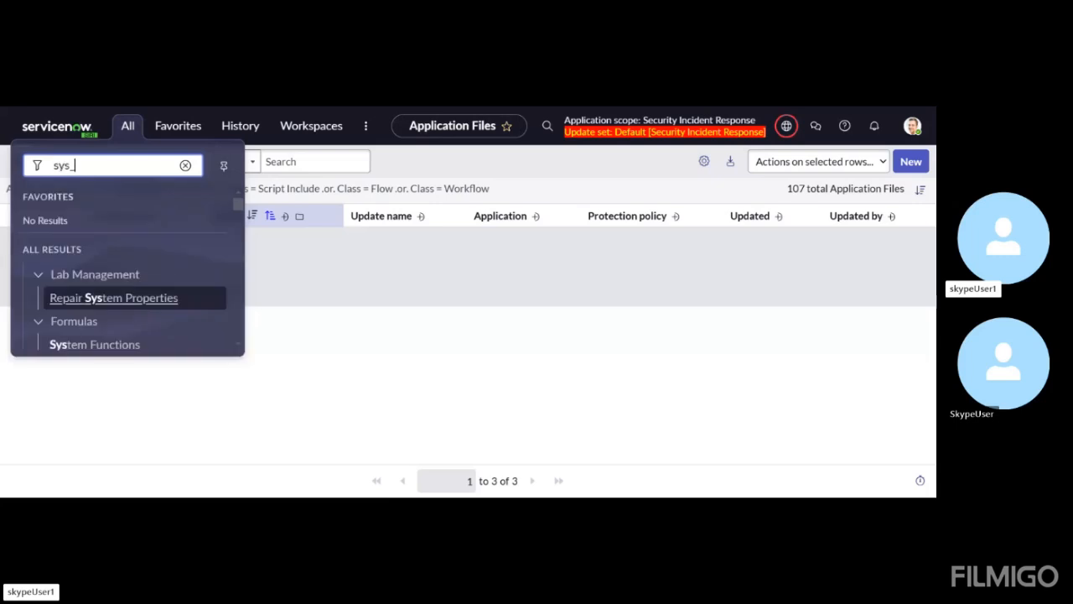
text(db)
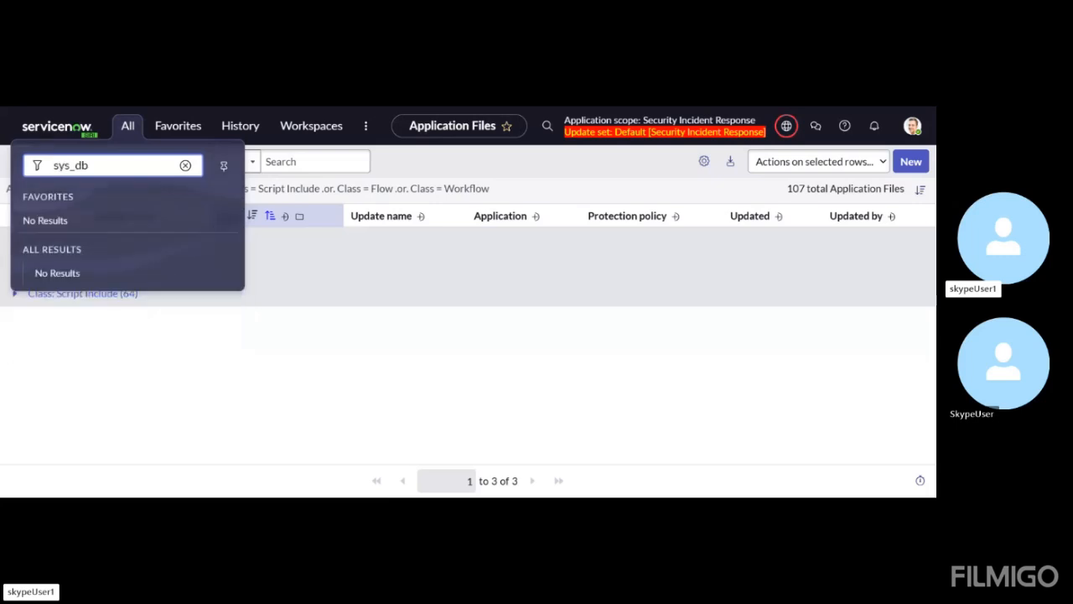
text(_object.list)
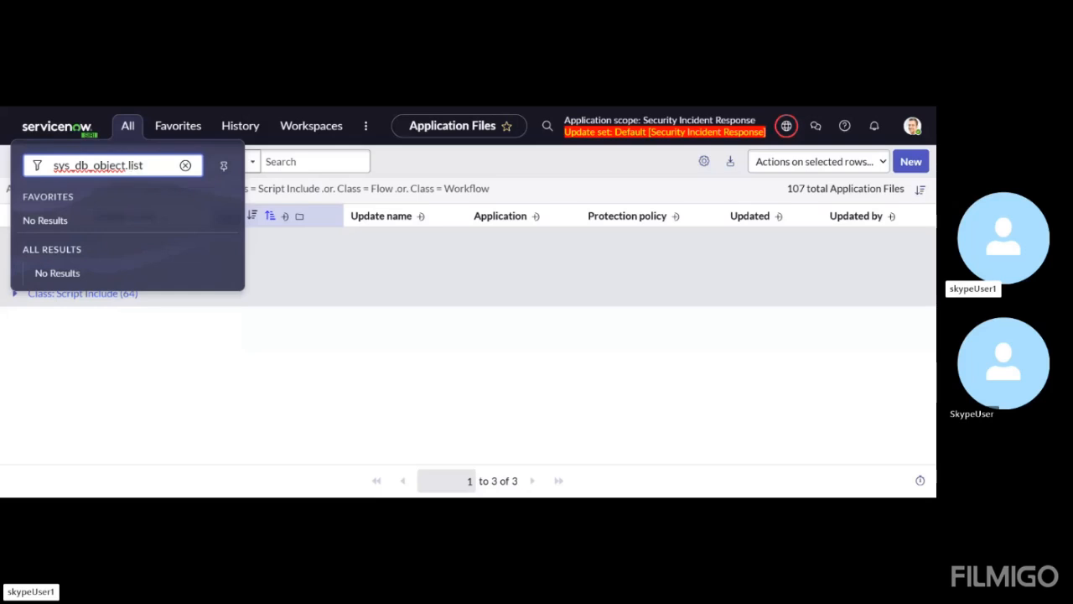
key(Return)
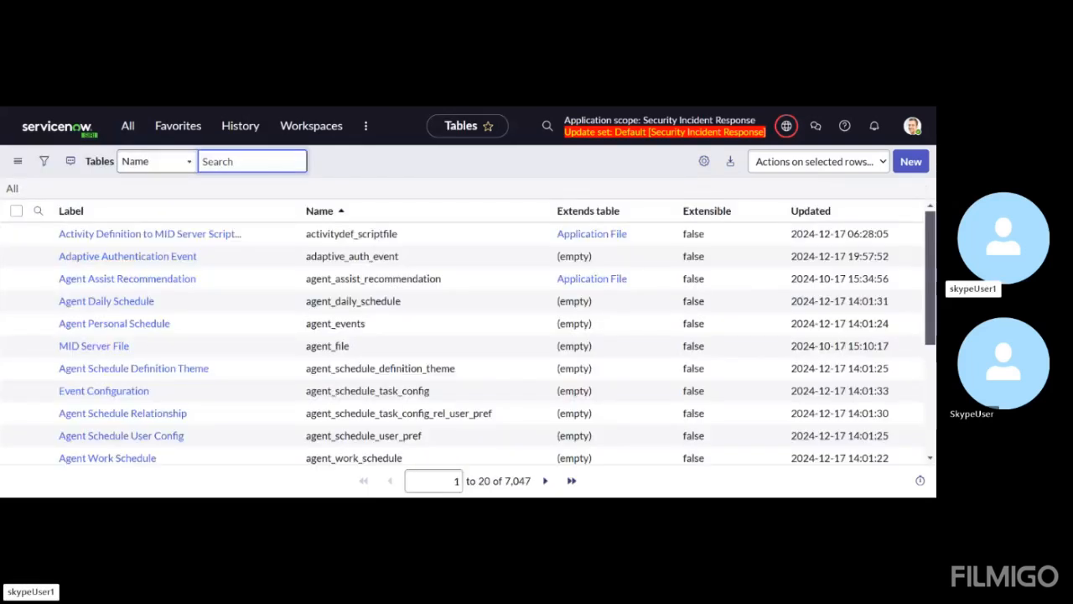
Filter the tables list with the condition Application is Security Incident Response, and look through the matching tables
click(44, 161)
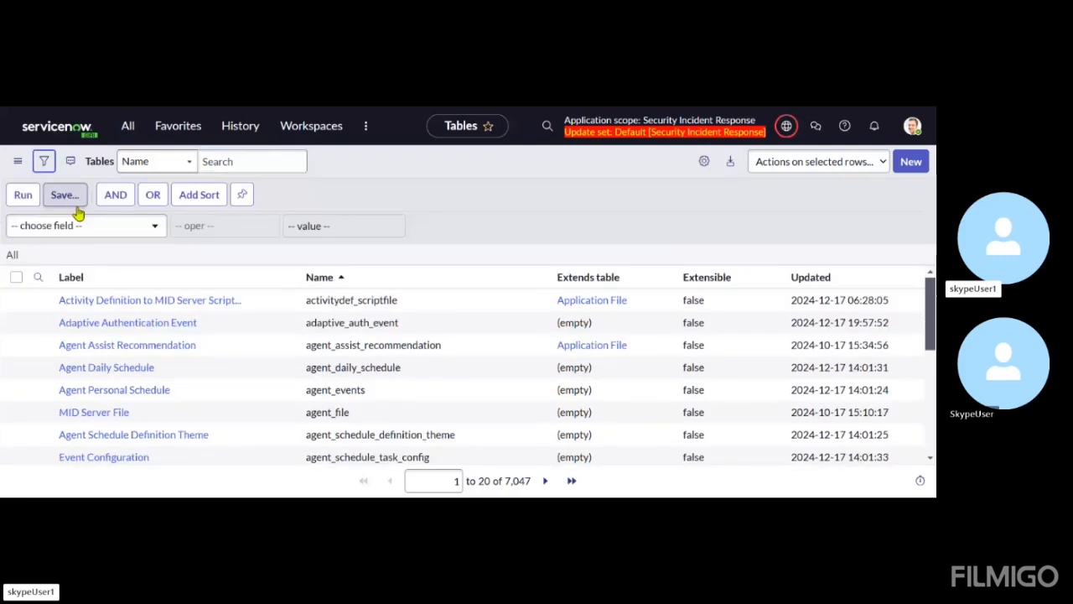
click(84, 225)
text(applic)
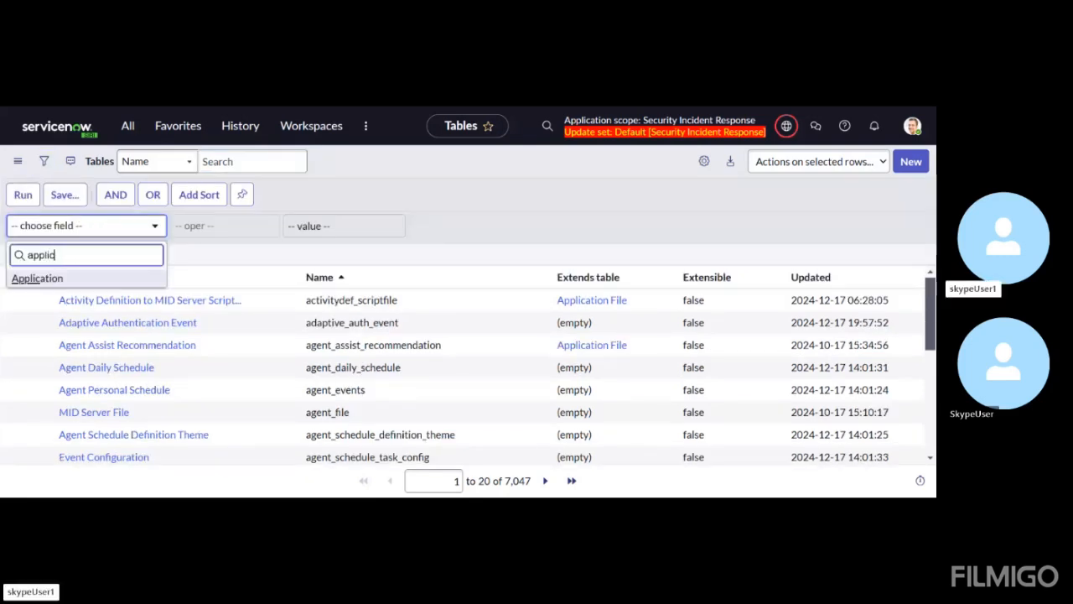
click(58, 278)
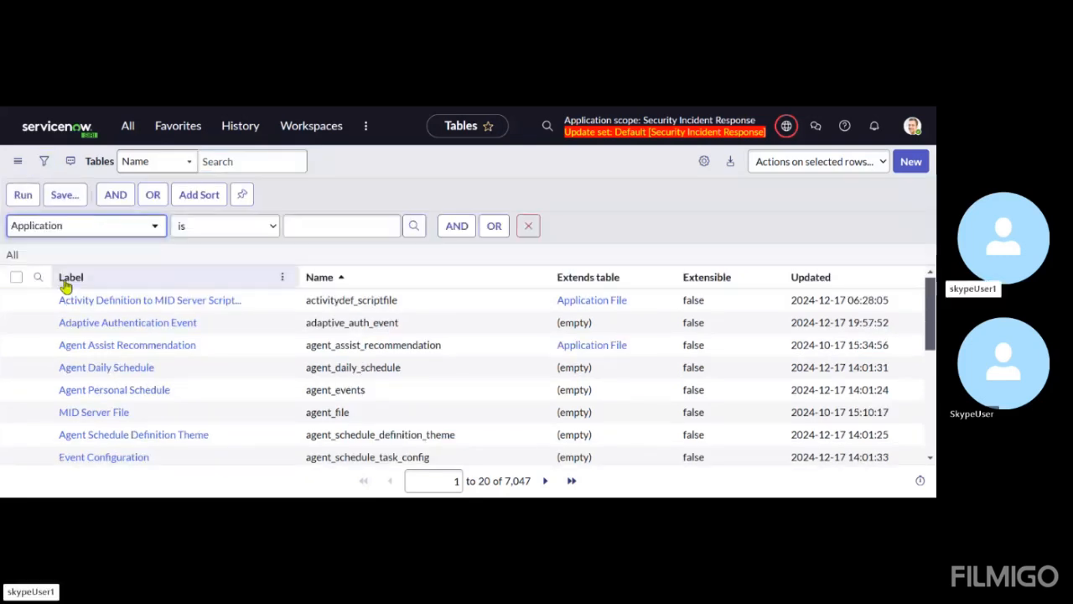
click(314, 227)
text(secru)
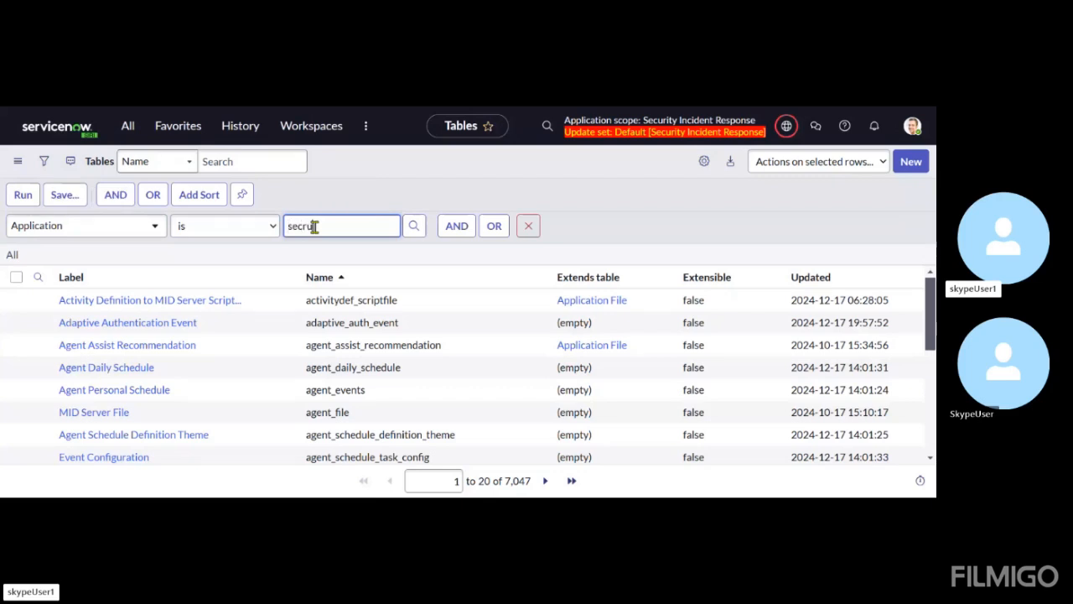
key(BackSpace)
key(BackSpace)
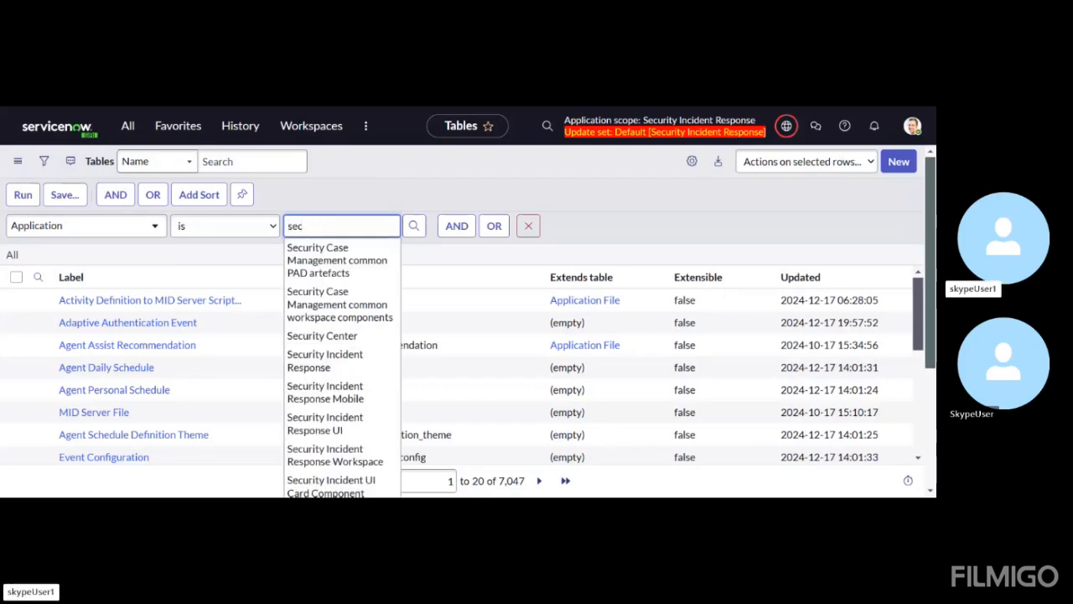
text(urity incident )
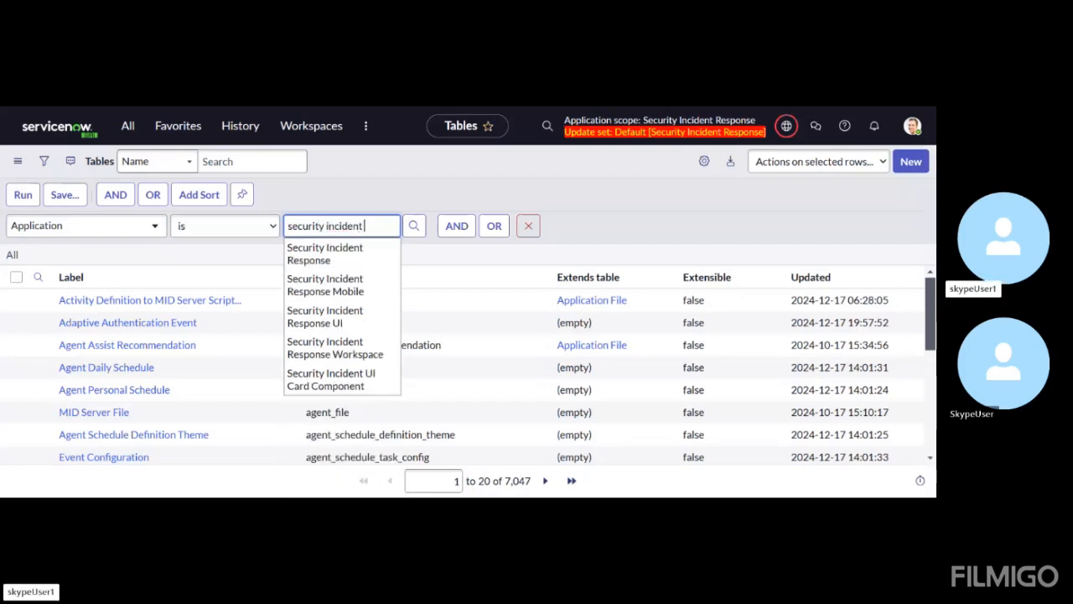
text(response)
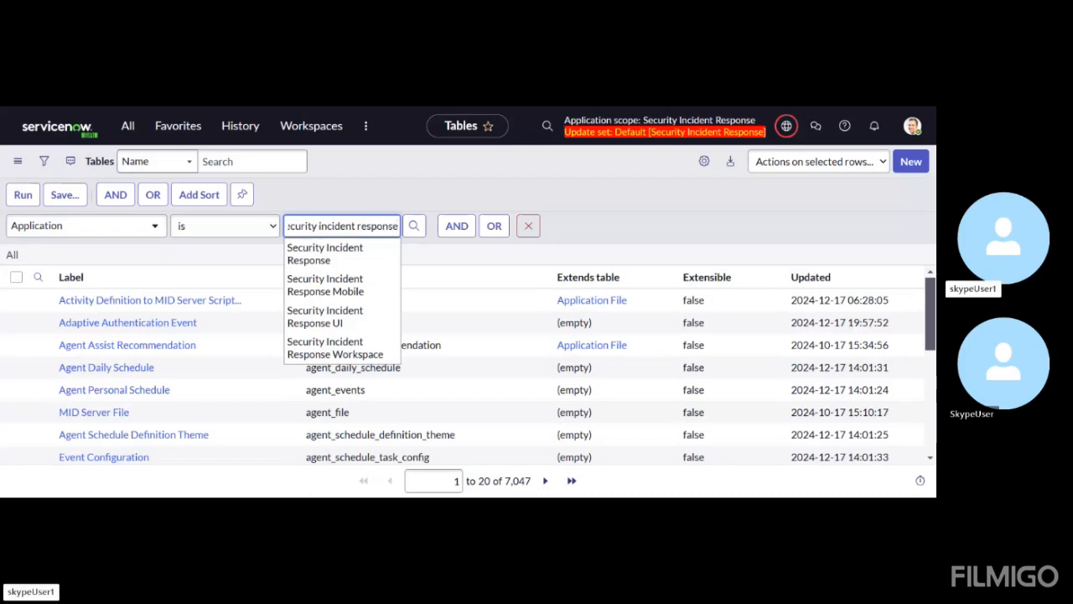
click(320, 254)
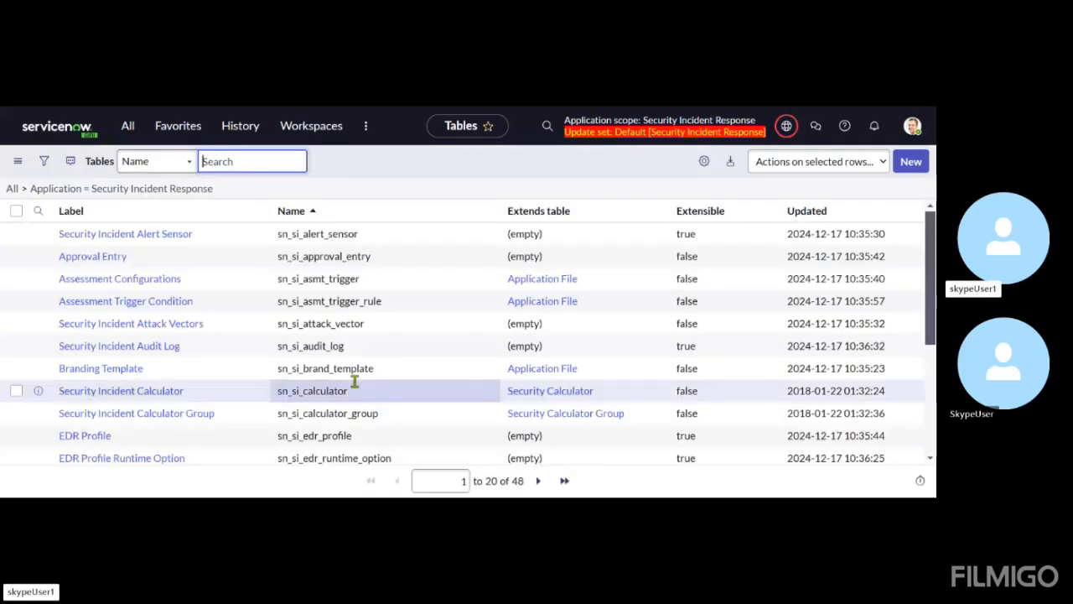
scroll(355, 381, down, 1)
scroll(355, 382, down, 1)
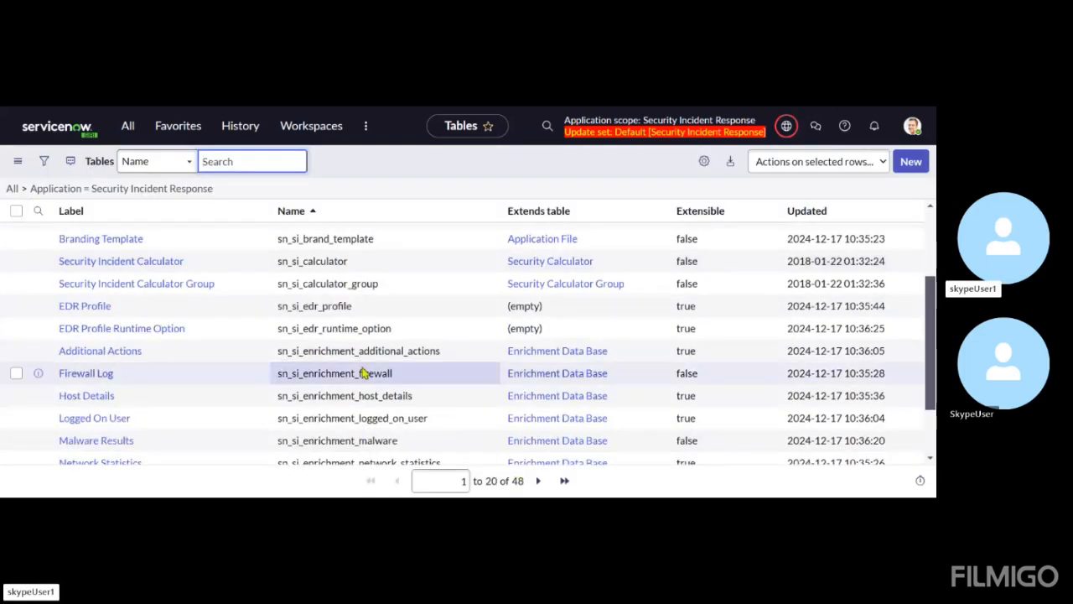
scroll(362, 373, up, 2)
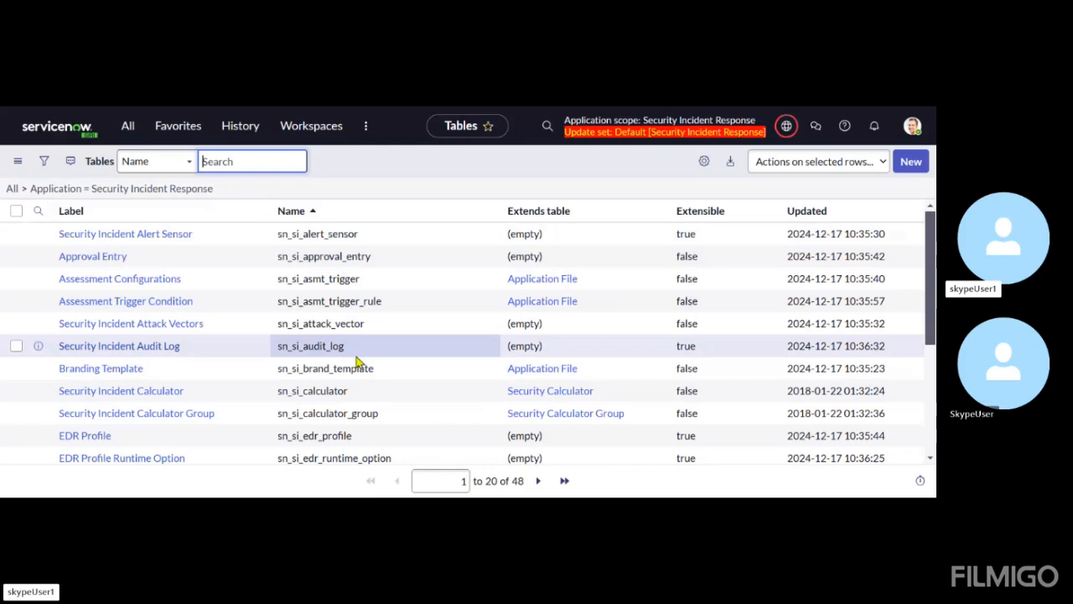
scroll(356, 360, down, 3)
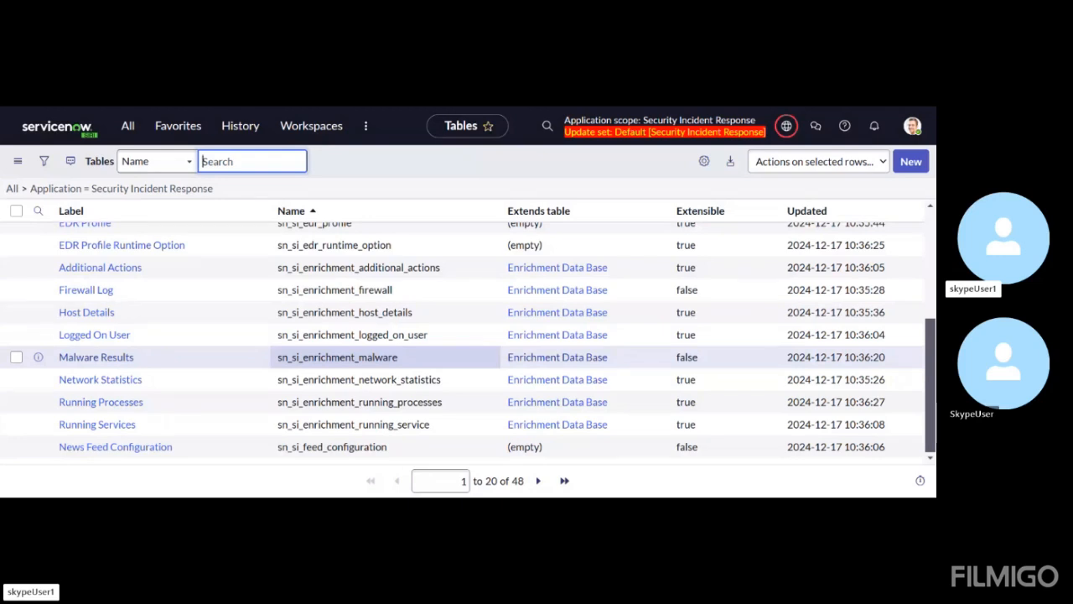
Find Studio in the application navigator and launch it
click(127, 126)
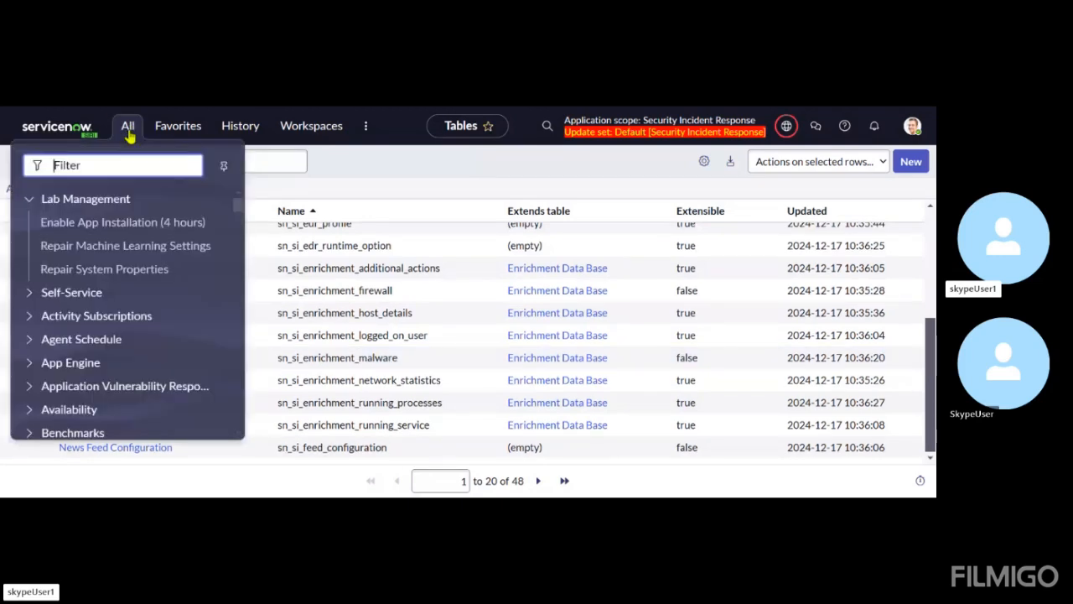
text(sto)
text(udio)
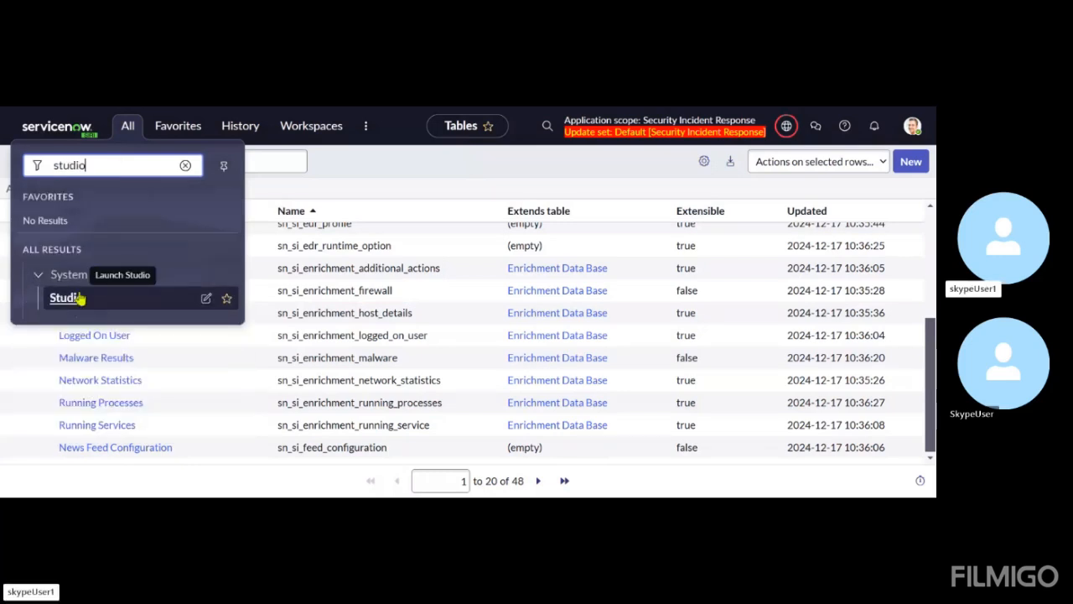
click(78, 296)
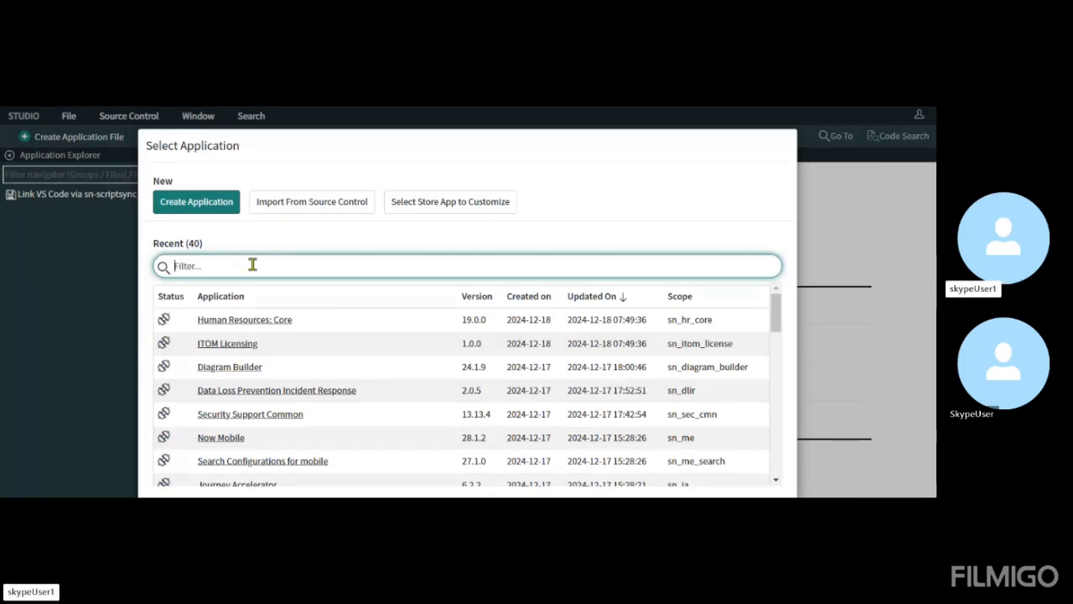
Filter the recent applications by "security" and open Security Incident Response in Studio
text(security)
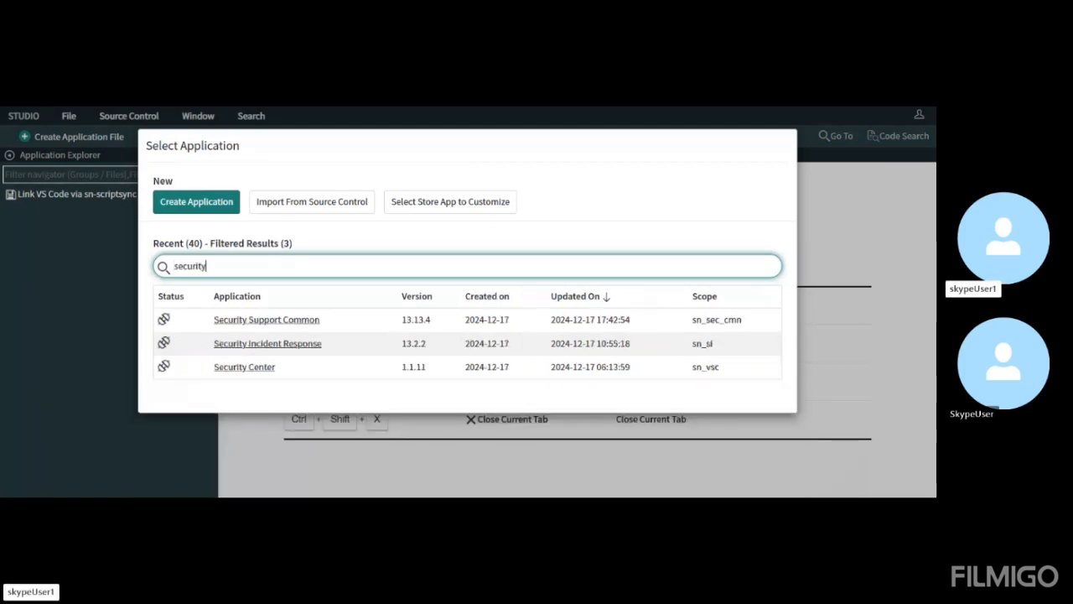
click(271, 345)
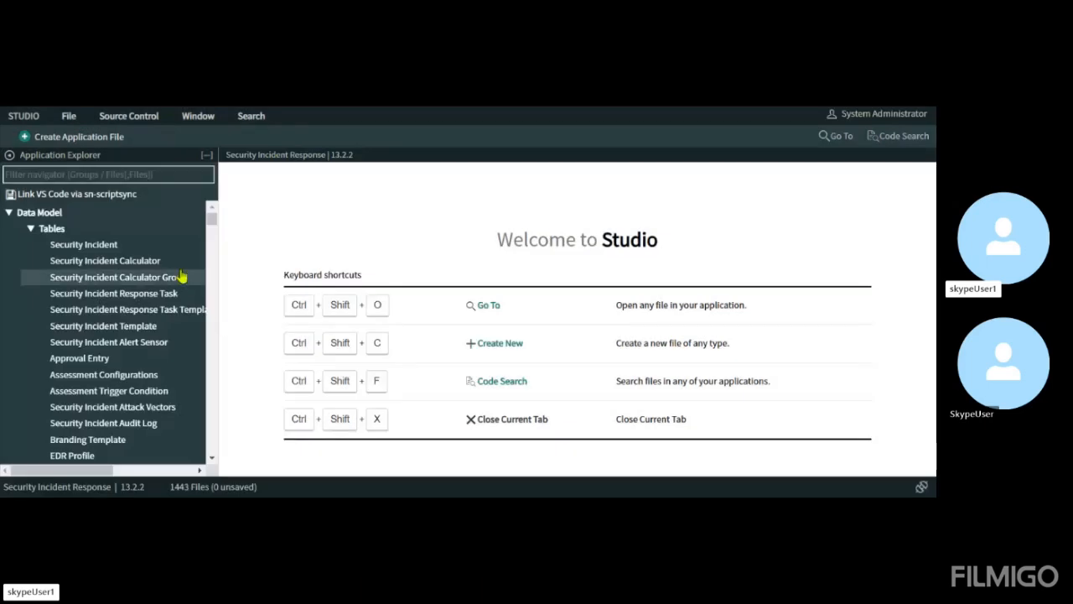
Collapse every file group under Data Model and Forms & UI in the Application Explorer, from Tables through UI Formatters
click(31, 228)
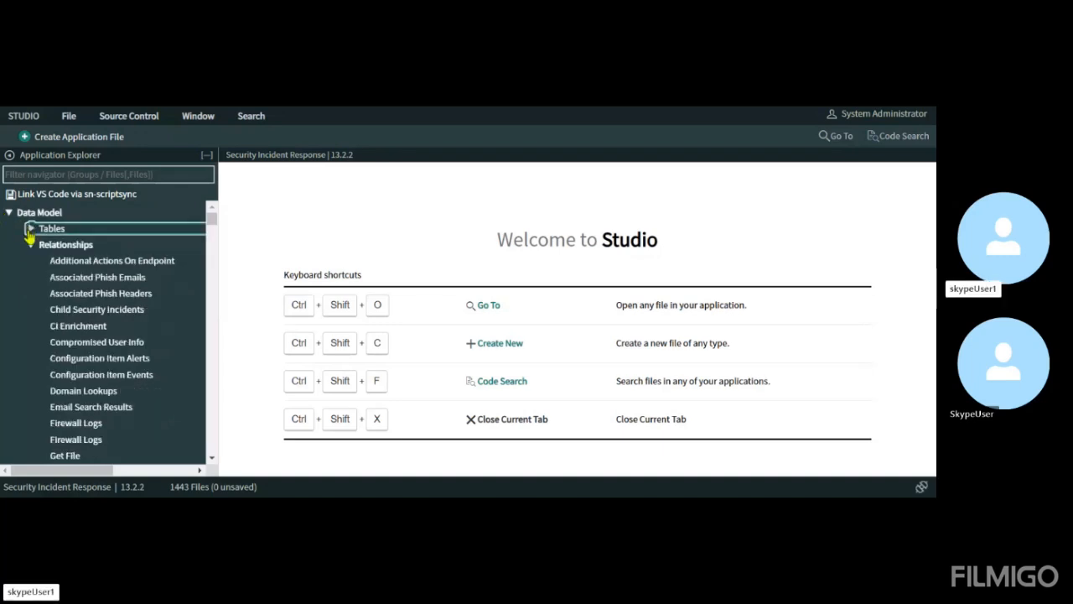
click(31, 244)
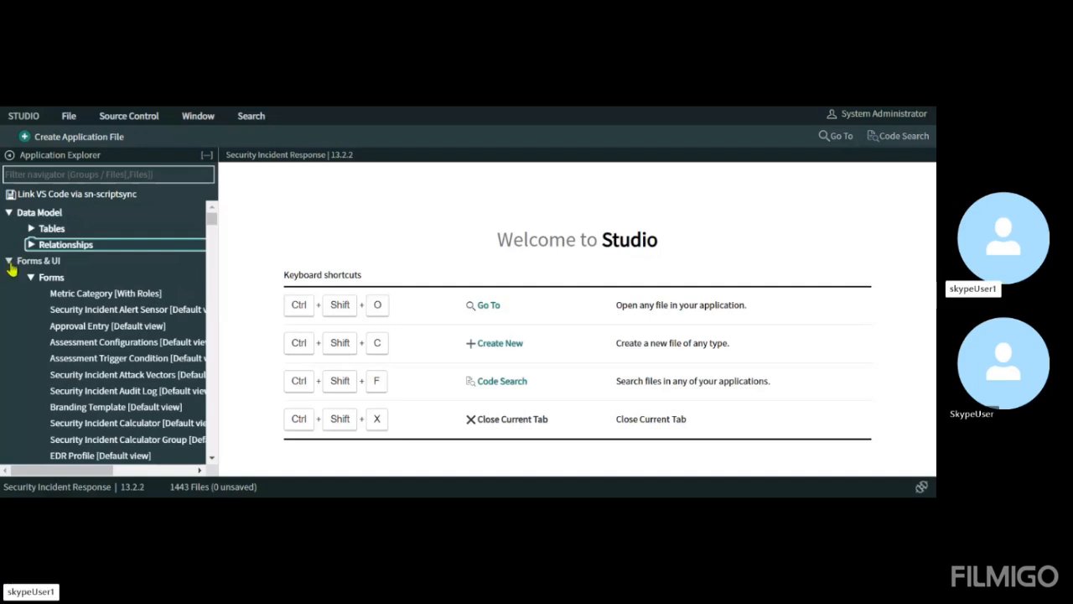
click(30, 278)
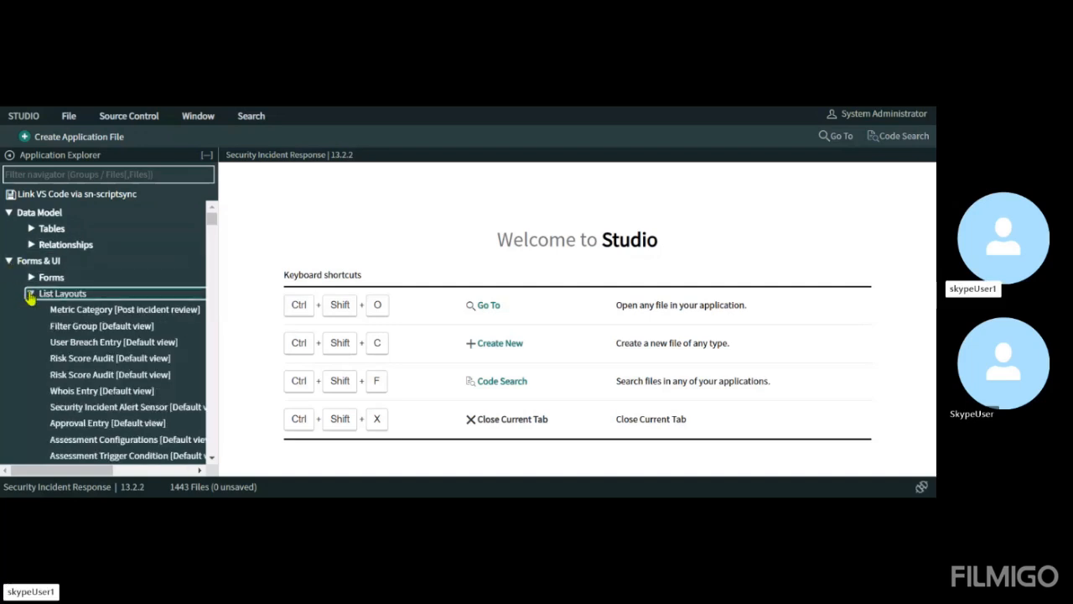
click(30, 294)
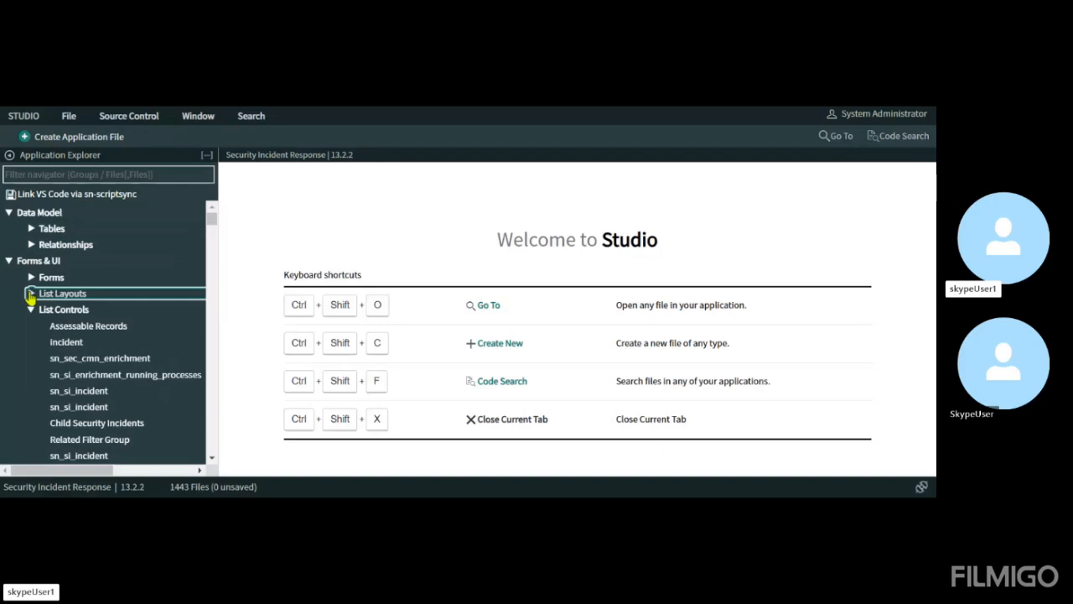
click(30, 309)
click(31, 325)
click(30, 342)
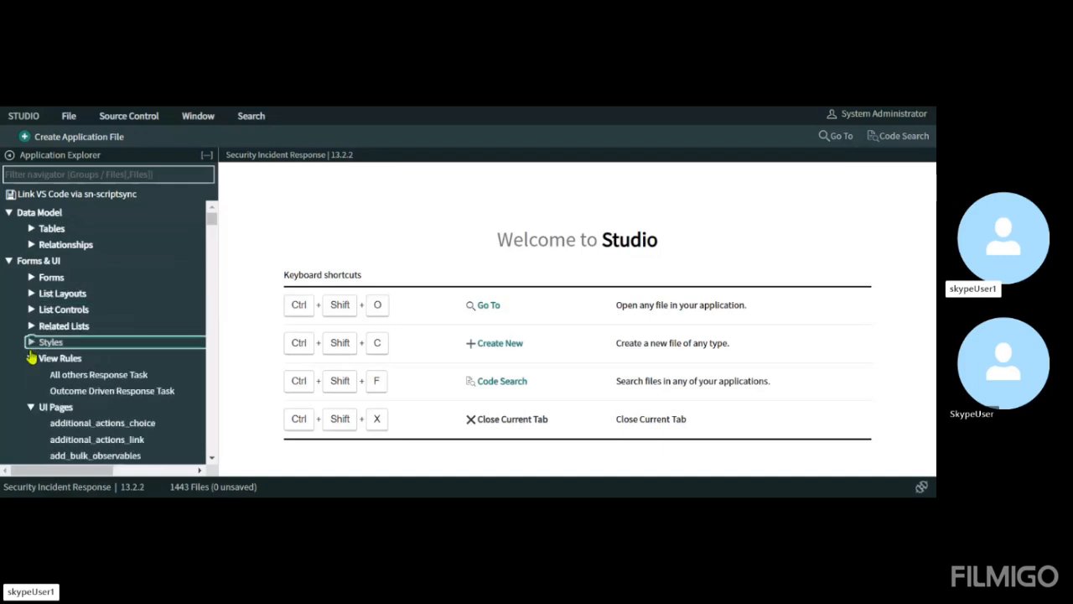
click(31, 358)
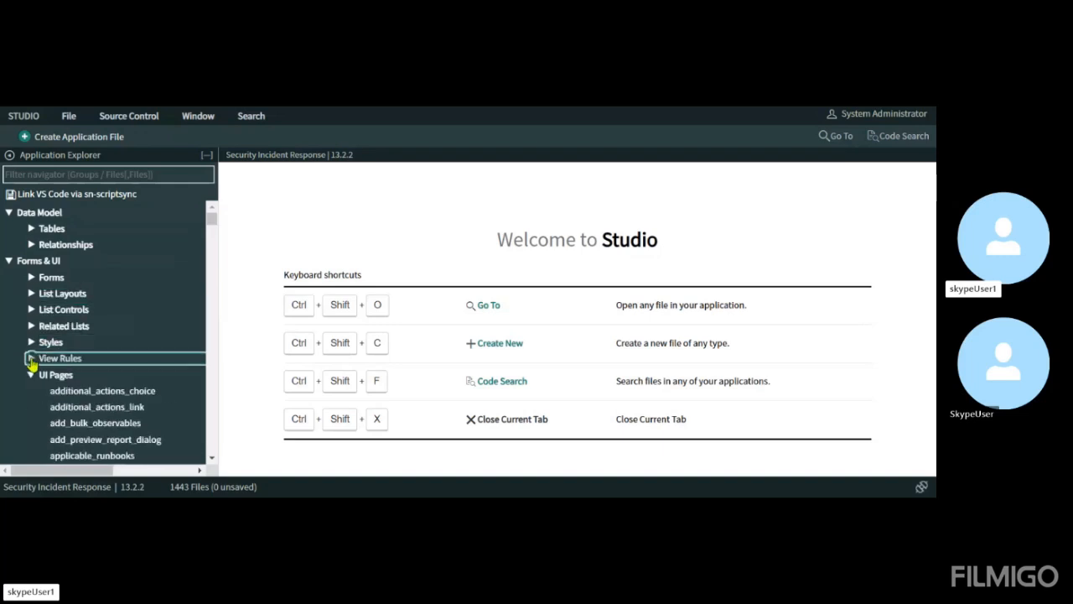
click(30, 374)
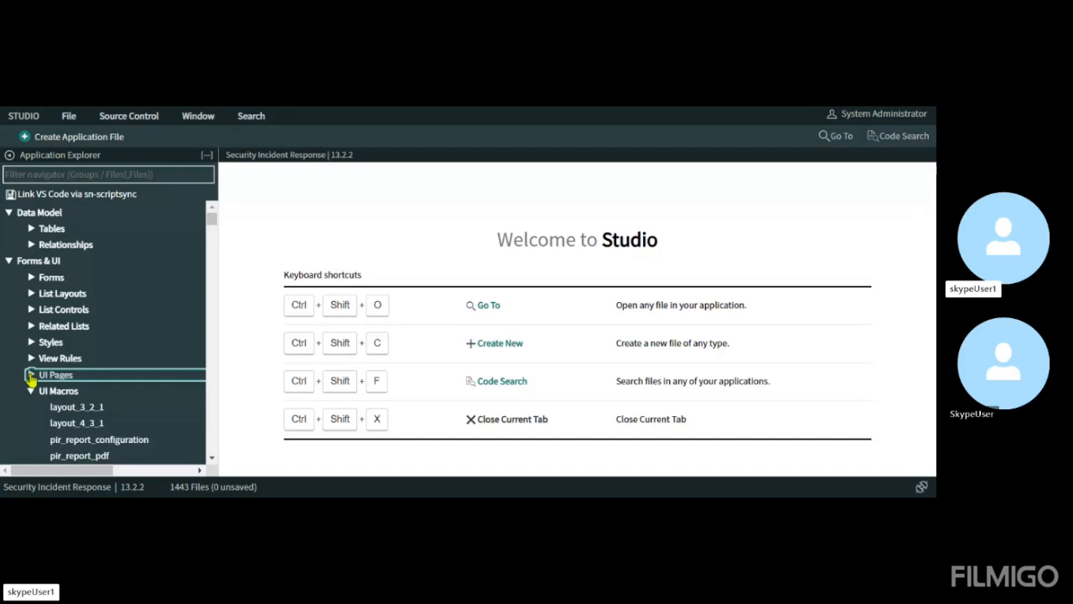
click(31, 390)
click(30, 381)
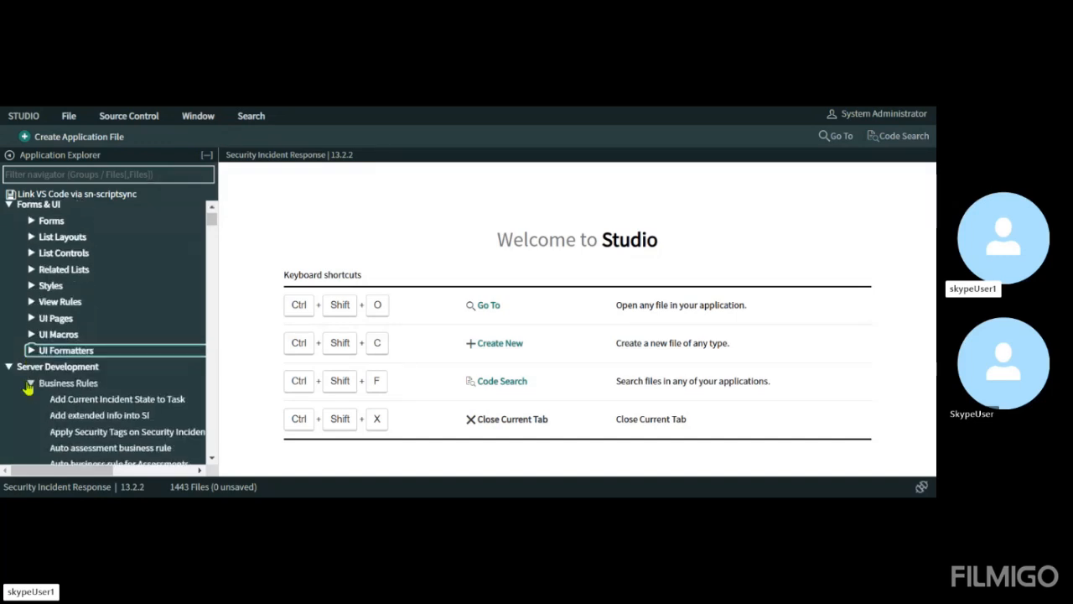
Collapse every file group under Server Development in the Application Explorer, from Business Rules through Extension Instances
click(30, 383)
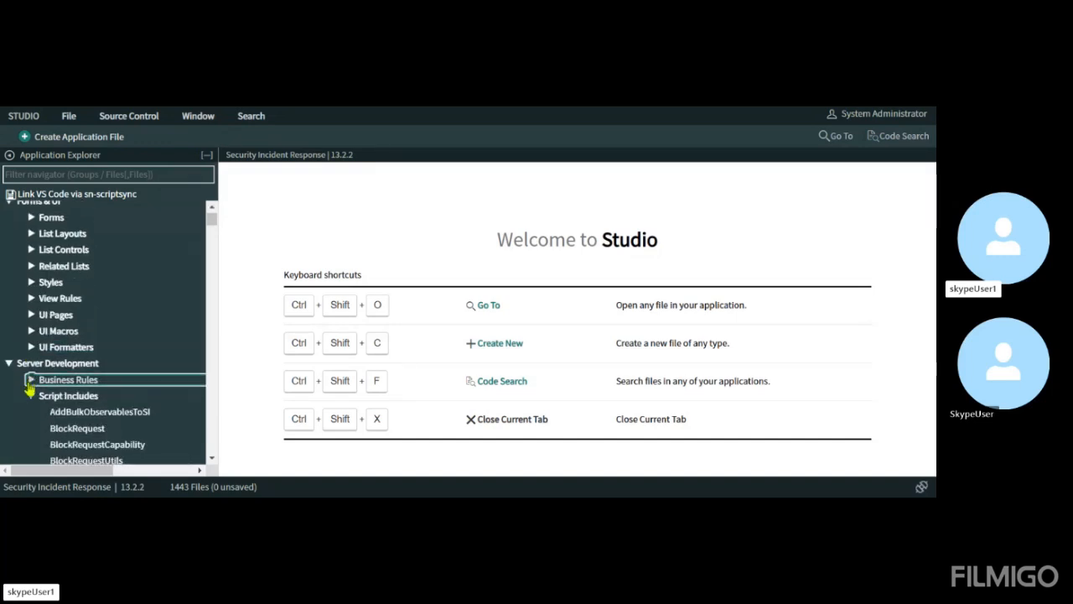
click(30, 378)
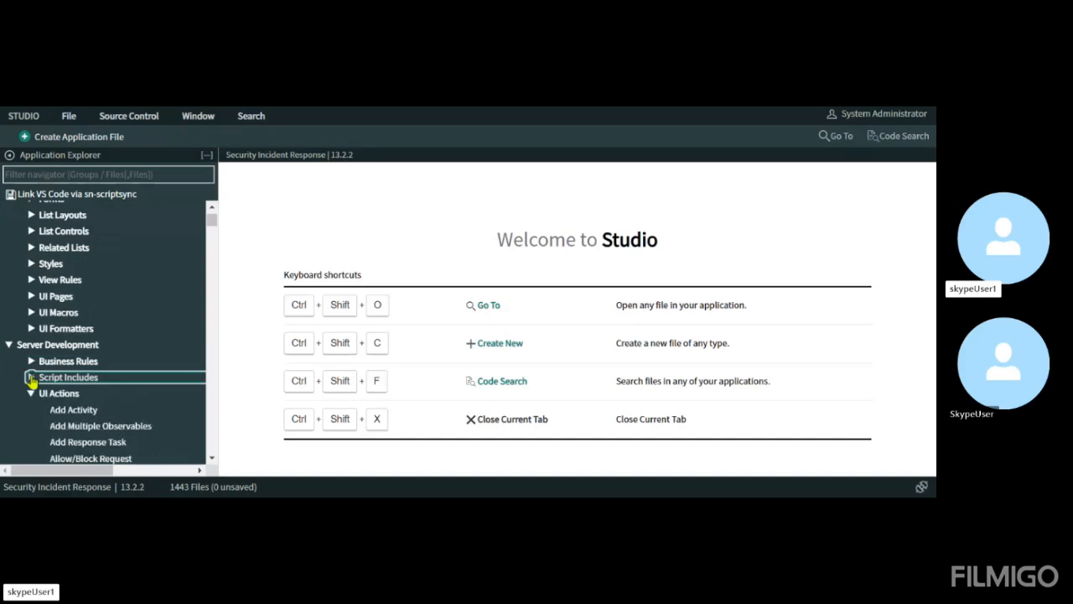
click(30, 394)
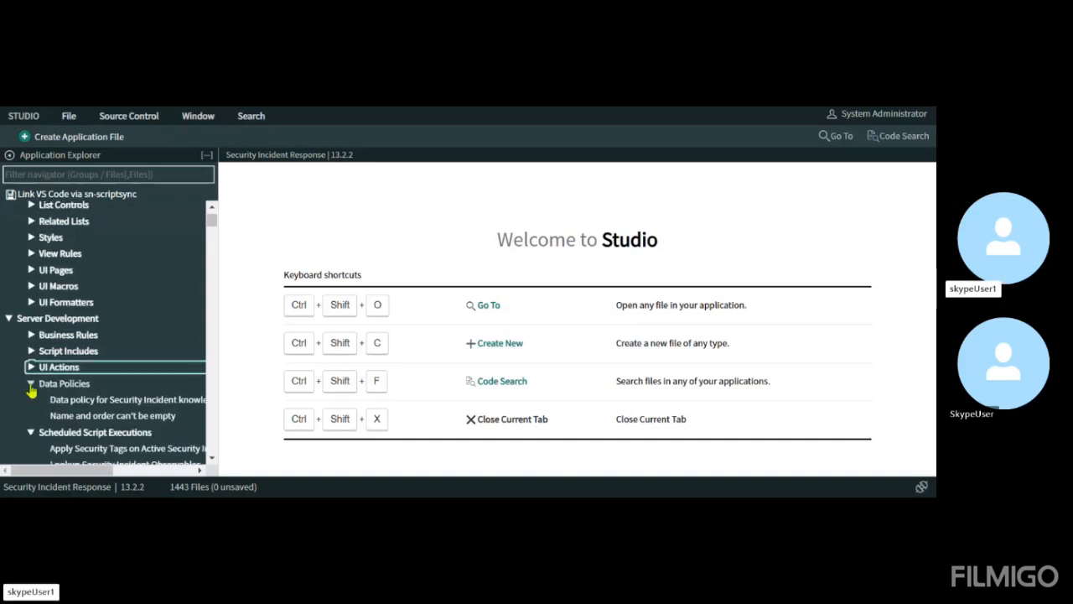
click(30, 382)
click(30, 400)
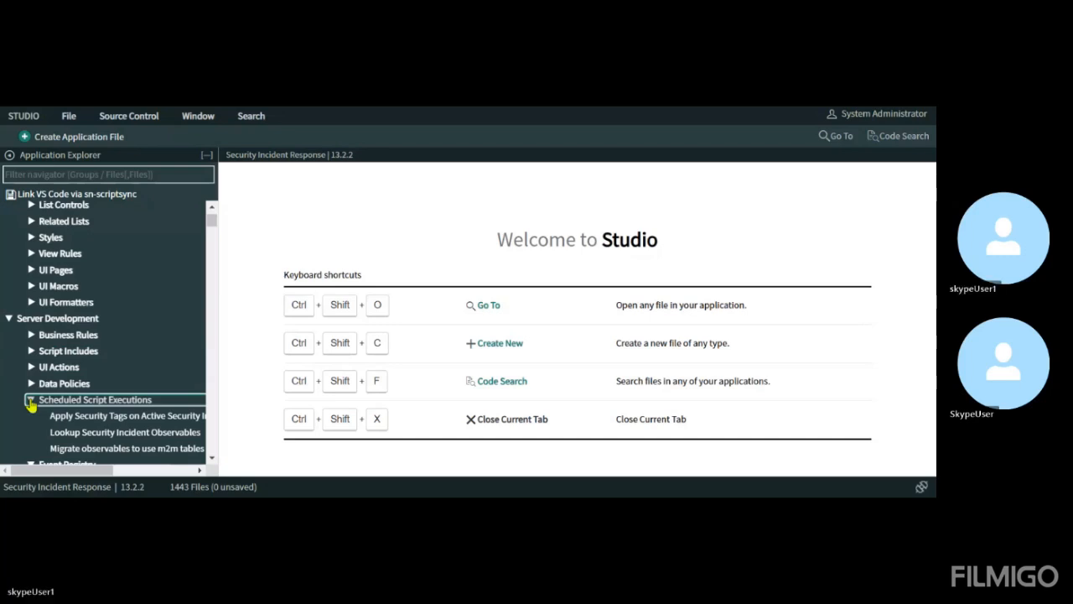
click(31, 403)
click(31, 407)
click(30, 405)
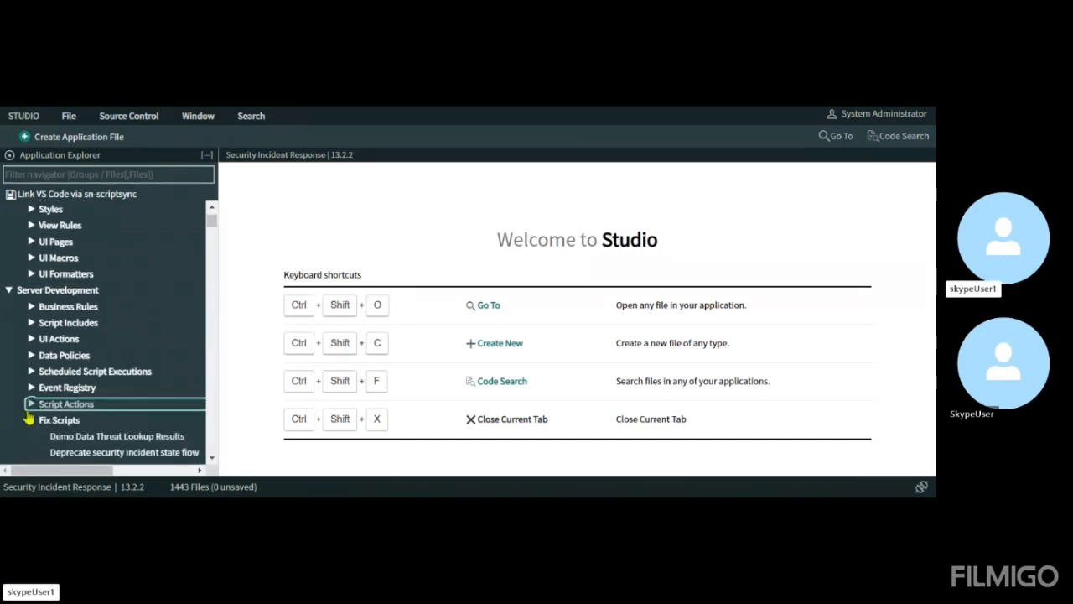
click(30, 418)
click(31, 411)
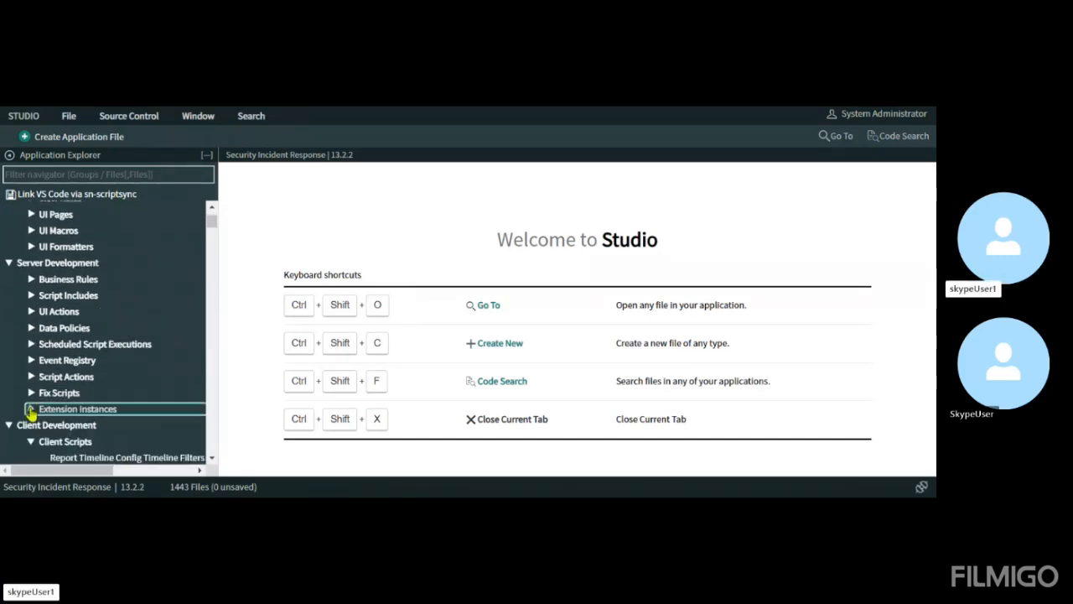
Return from Studio to the Tables list and refresh the page from the Bad Gateway dialog
scroll(123, 302, up, 2)
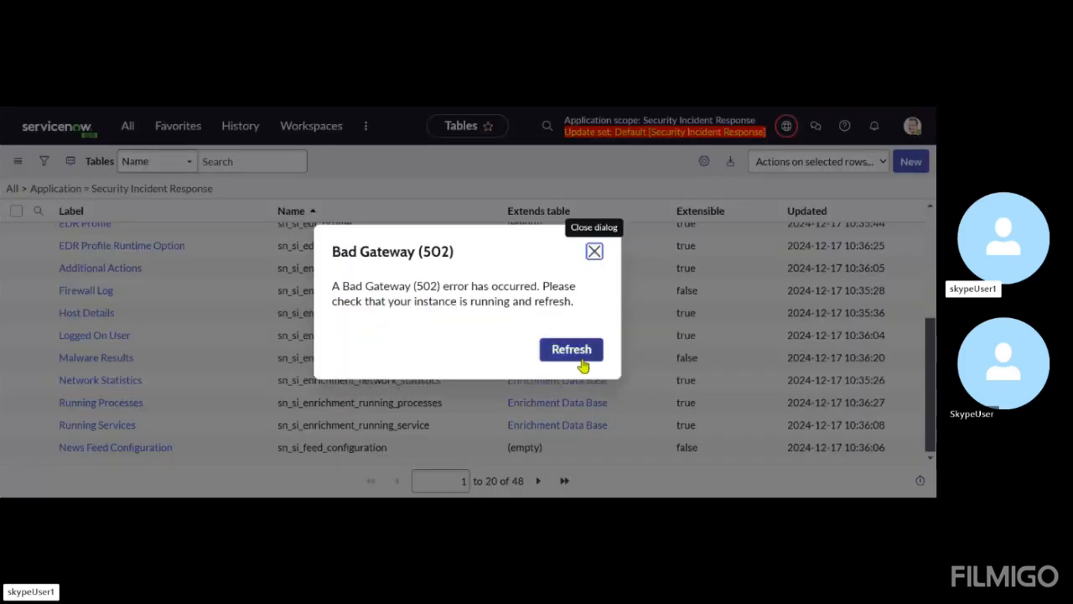
click(576, 358)
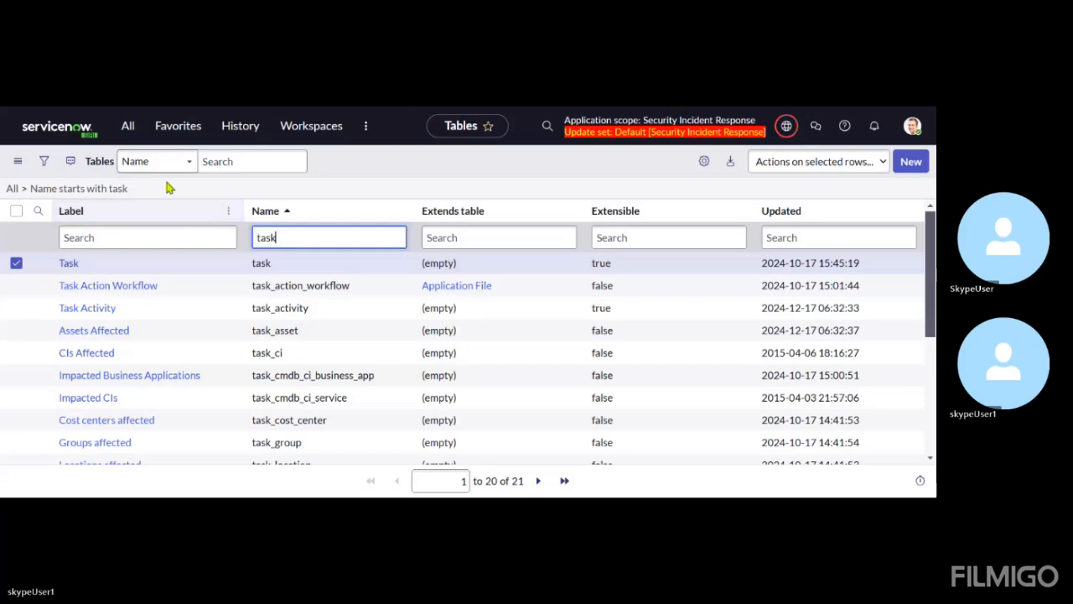
Filter the application navigator by "security incident"
click(129, 132)
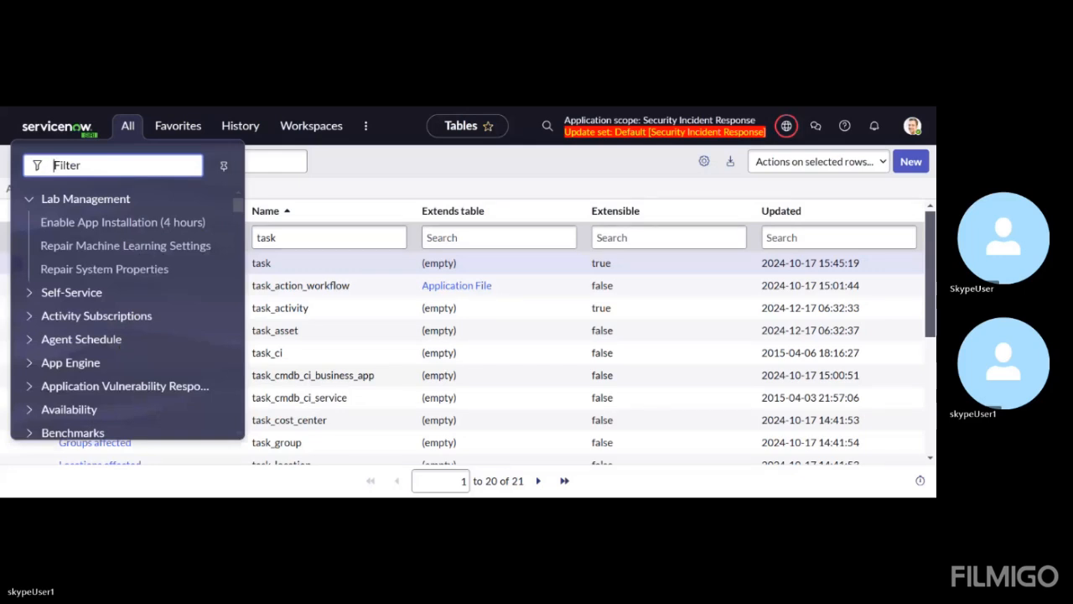
text(inci)
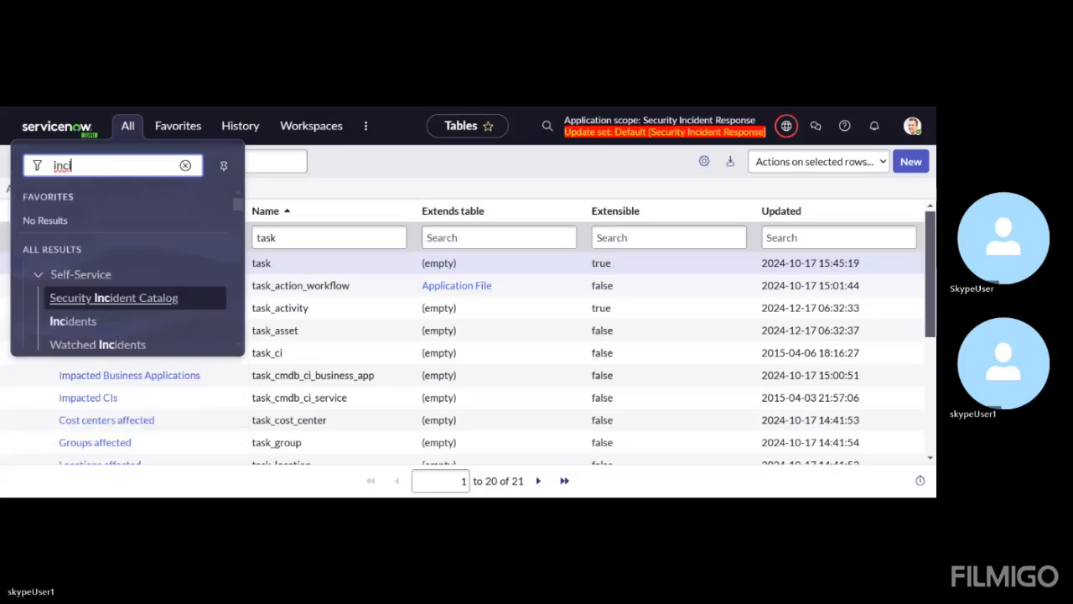
text(den)
key(BackSpace)
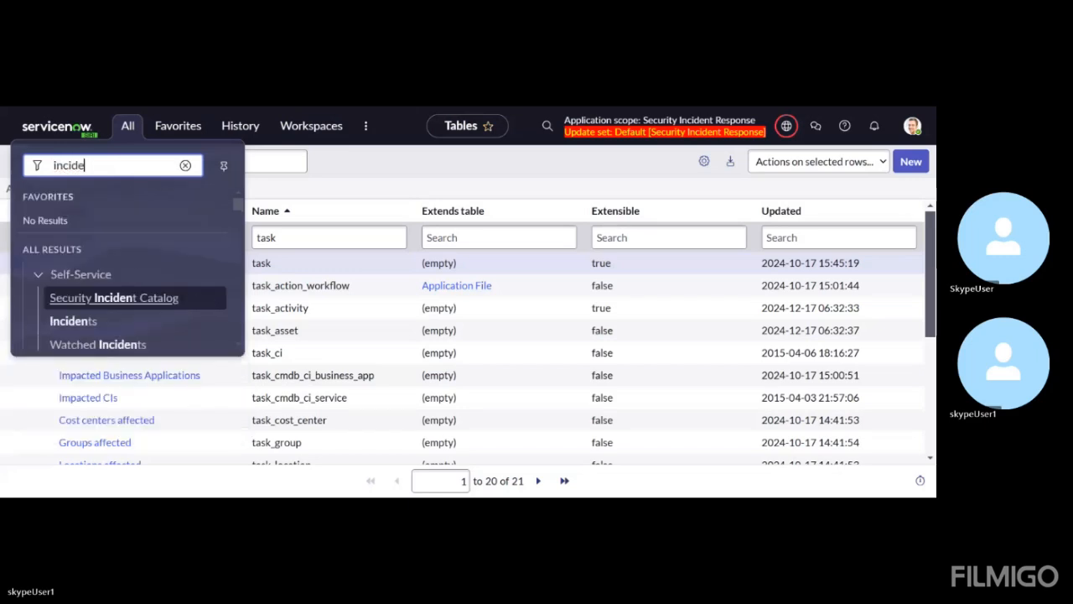
key(BackSpace)
key(BackSpace)
key(BackSpace)
key(BackSpace)
key(BackSpace)
key(BackSpace)
text(sec)
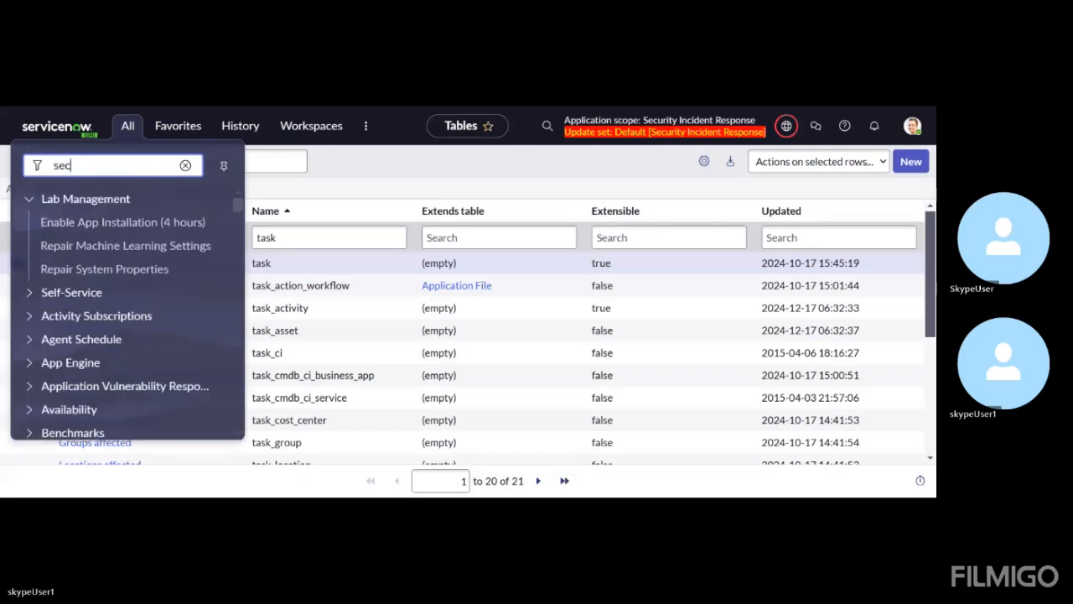
text(urity incident)
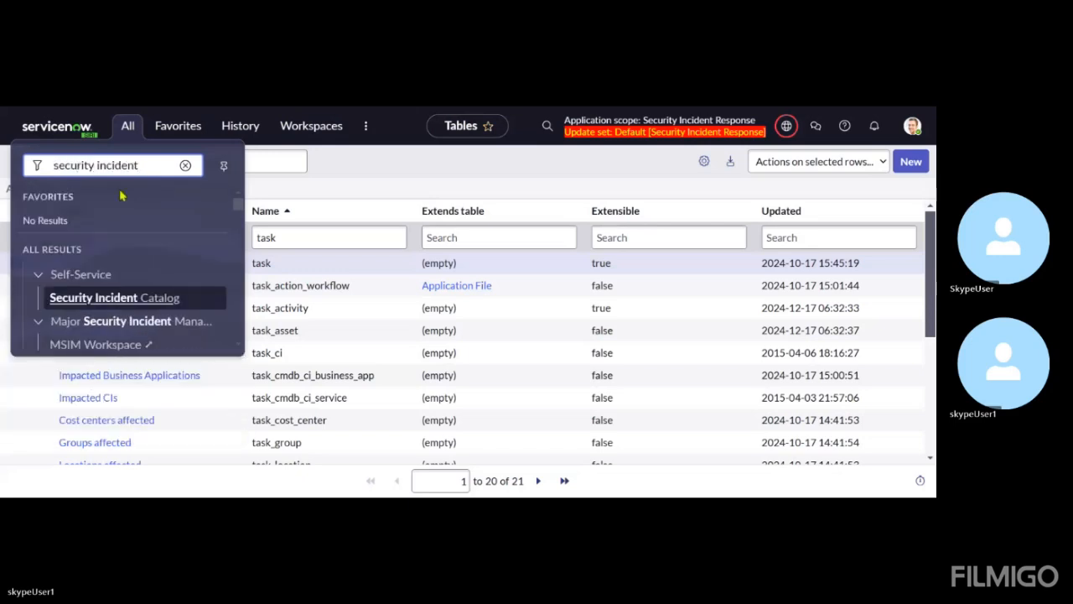
Show the security incidents under Visible to Me and open the record for the user-reported phishing alert
scroll(114, 294, down, 5)
scroll(114, 294, down, 8)
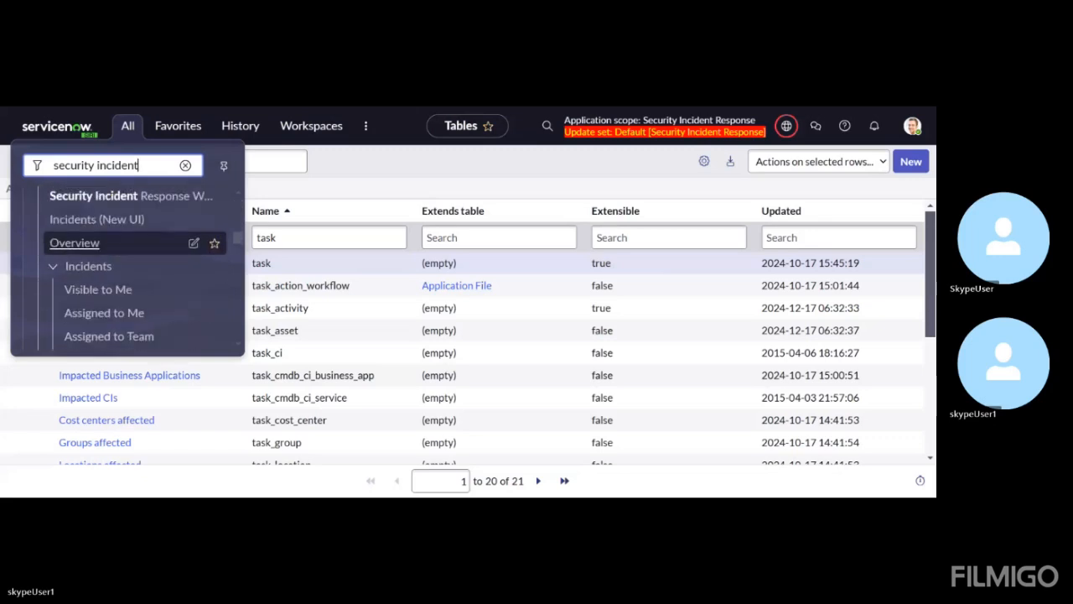
scroll(96, 282, down, 1)
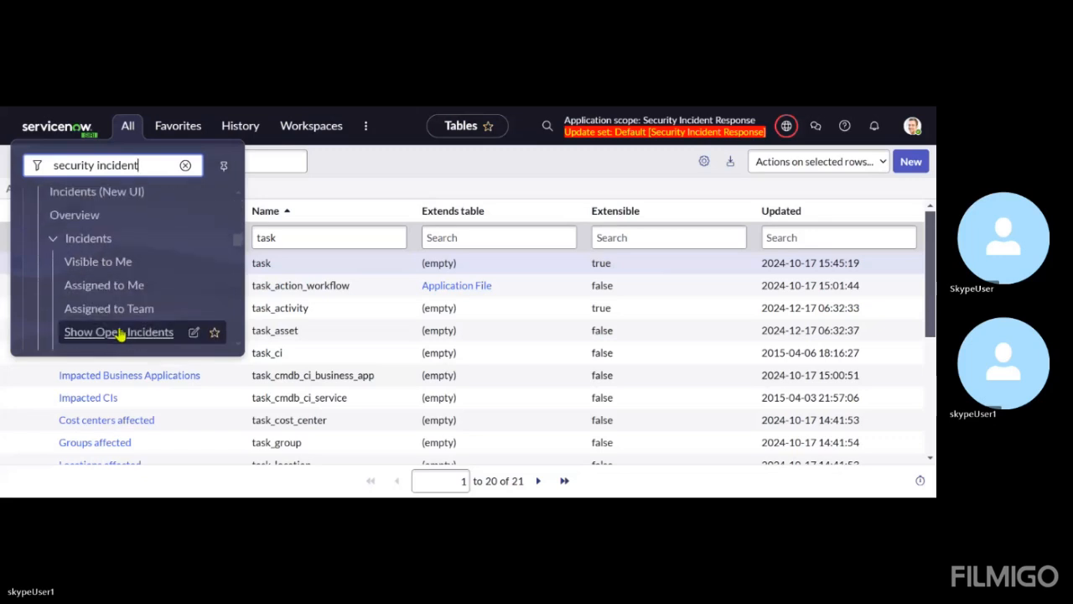
scroll(109, 336, down, 1)
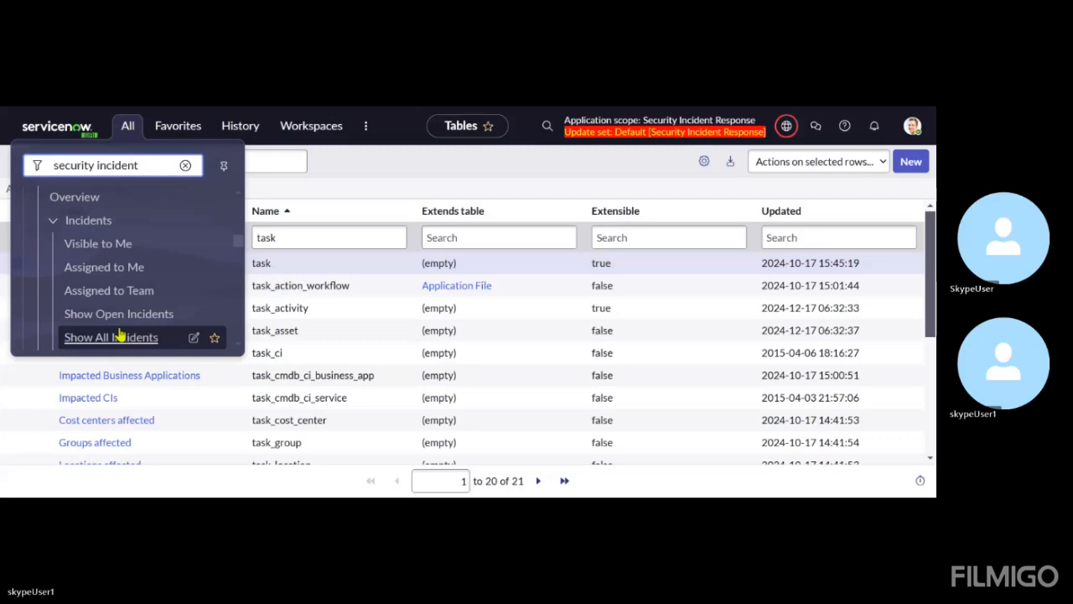
click(97, 244)
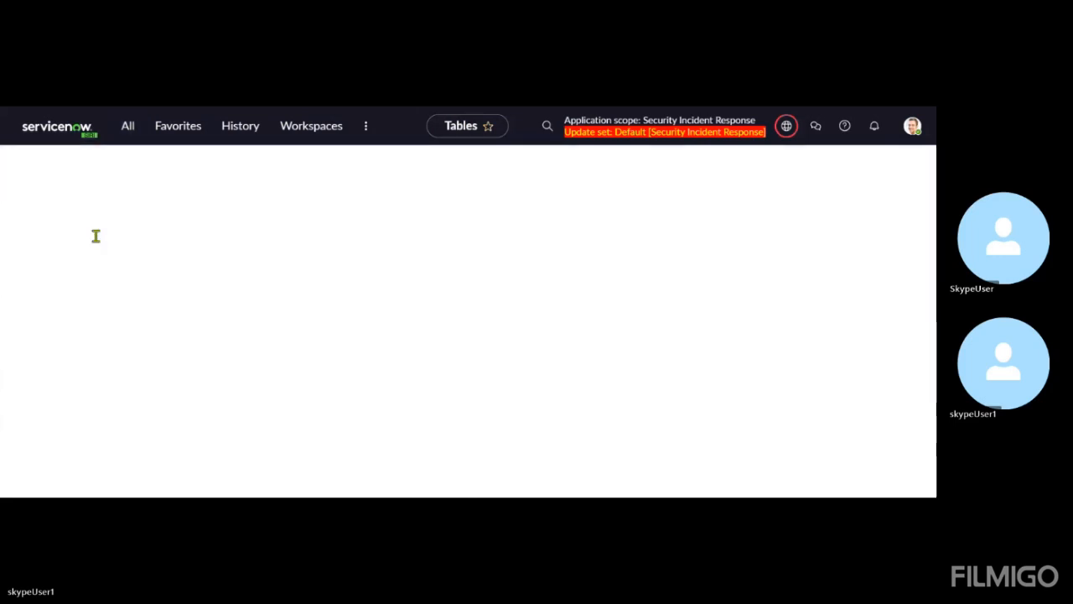
click(87, 241)
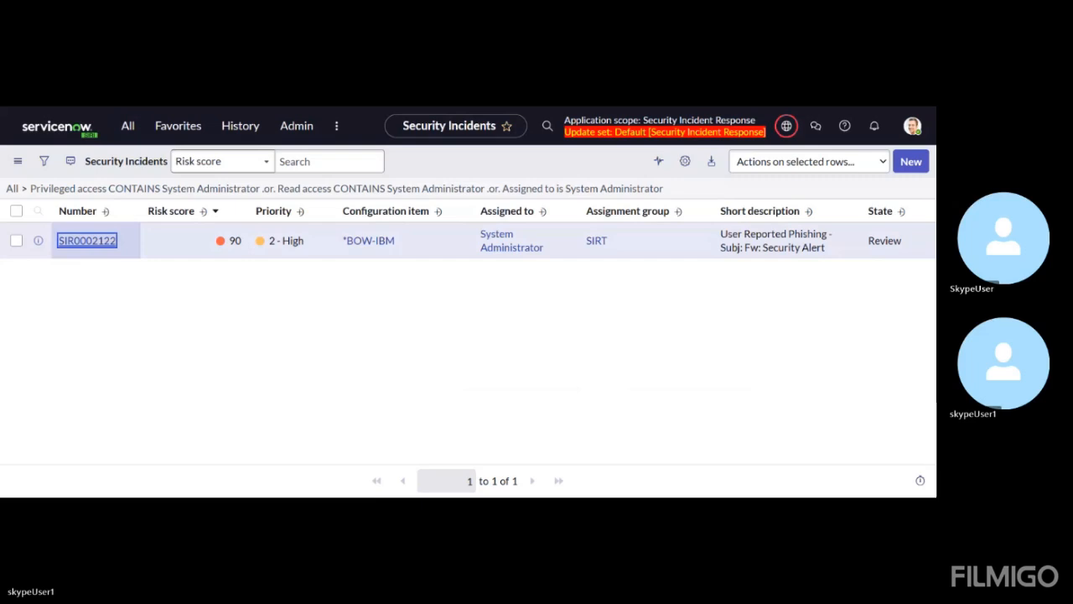
Replace the application navigator filter with "workspace"
click(139, 139)
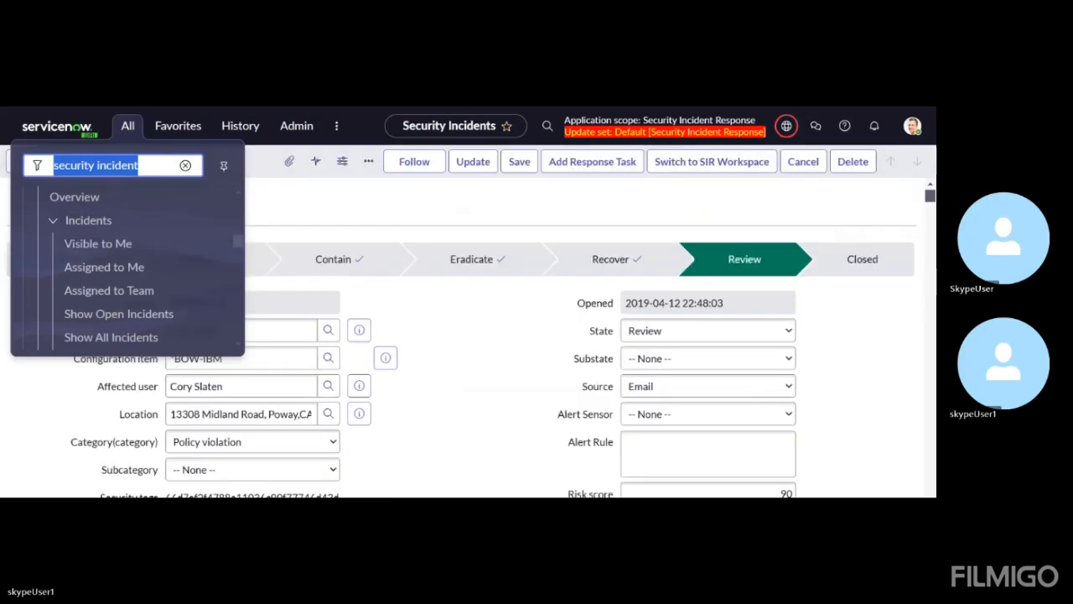
key(BackSpace)
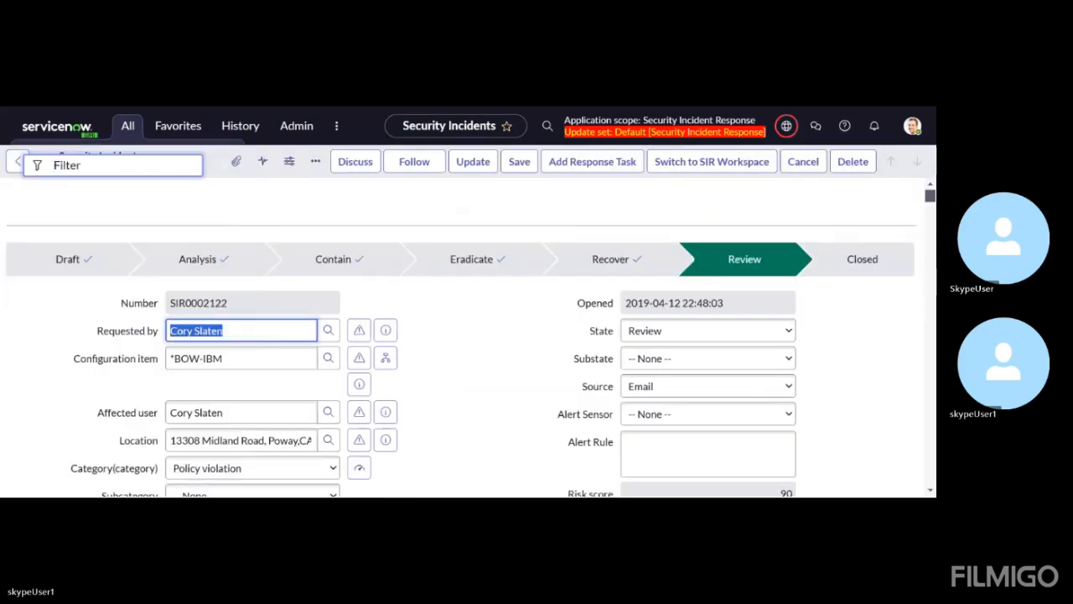
click(127, 126)
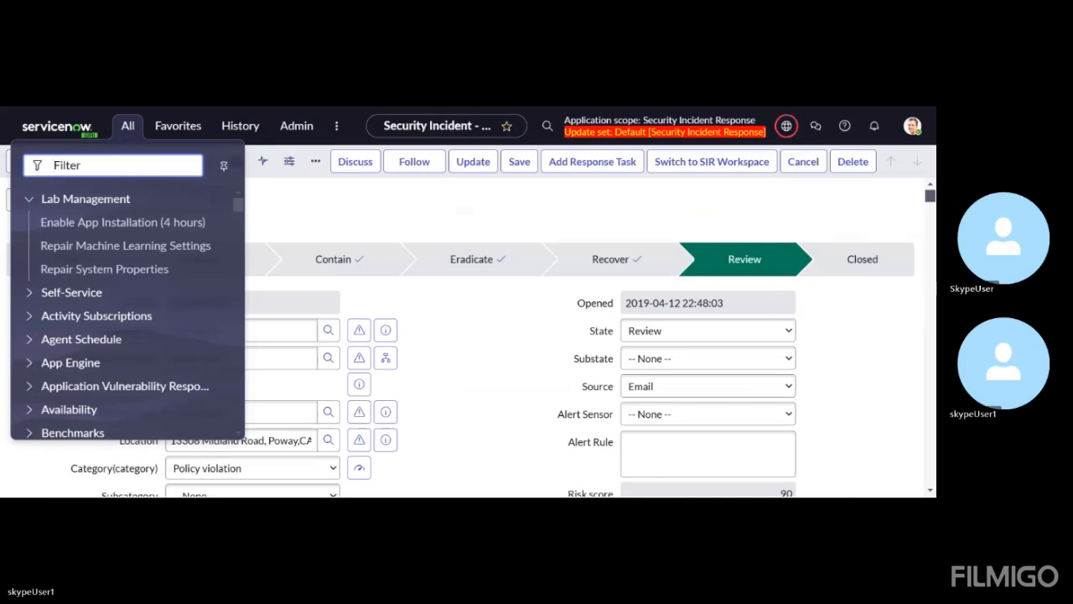
text(wor)
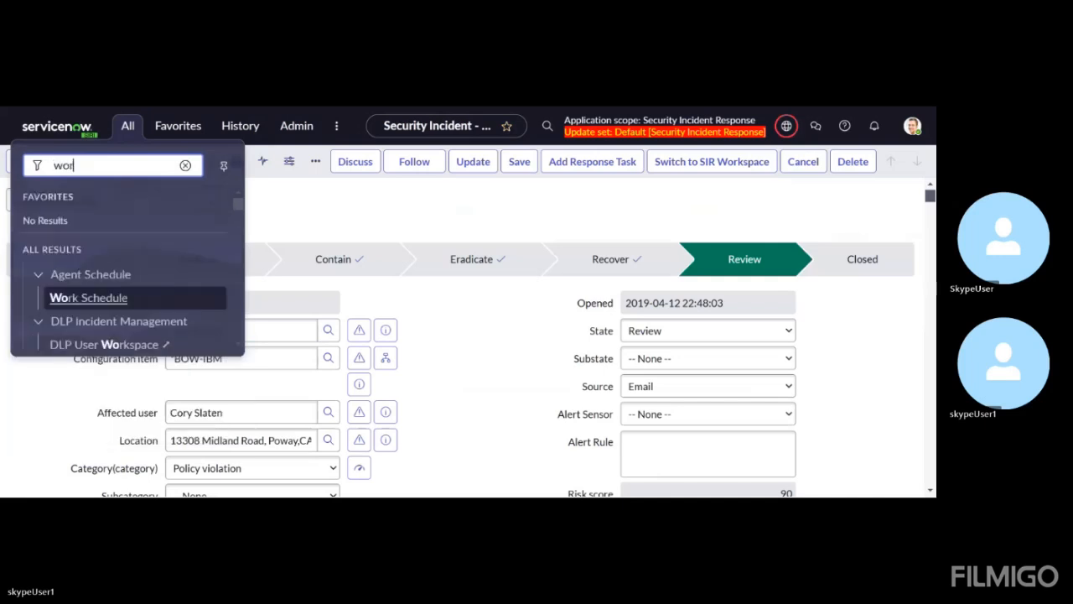
text(ksoa)
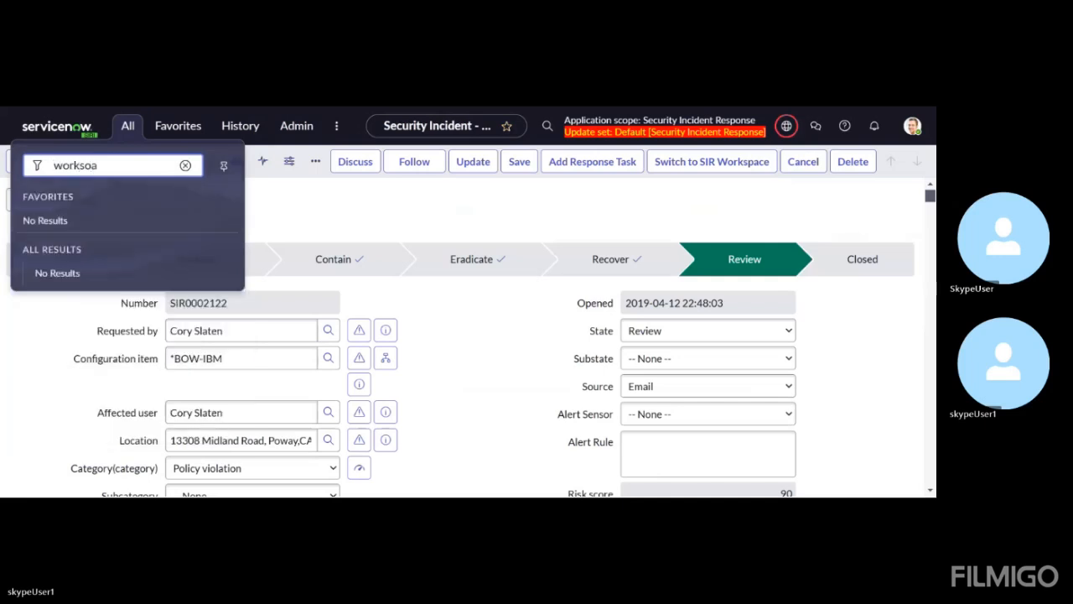
key(BackSpace)
key(BackSpace)
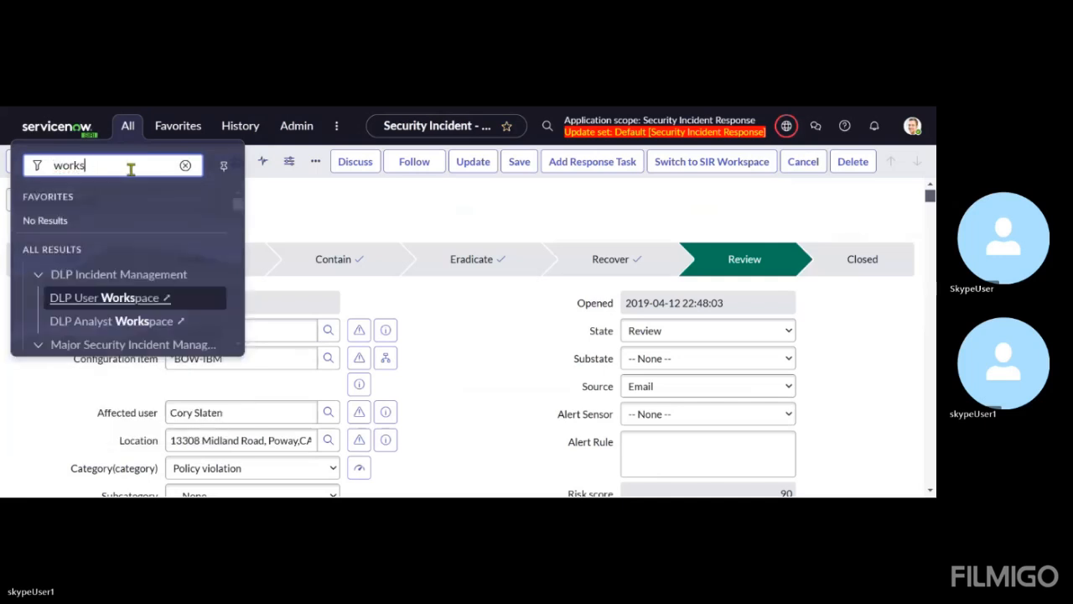
text(a)
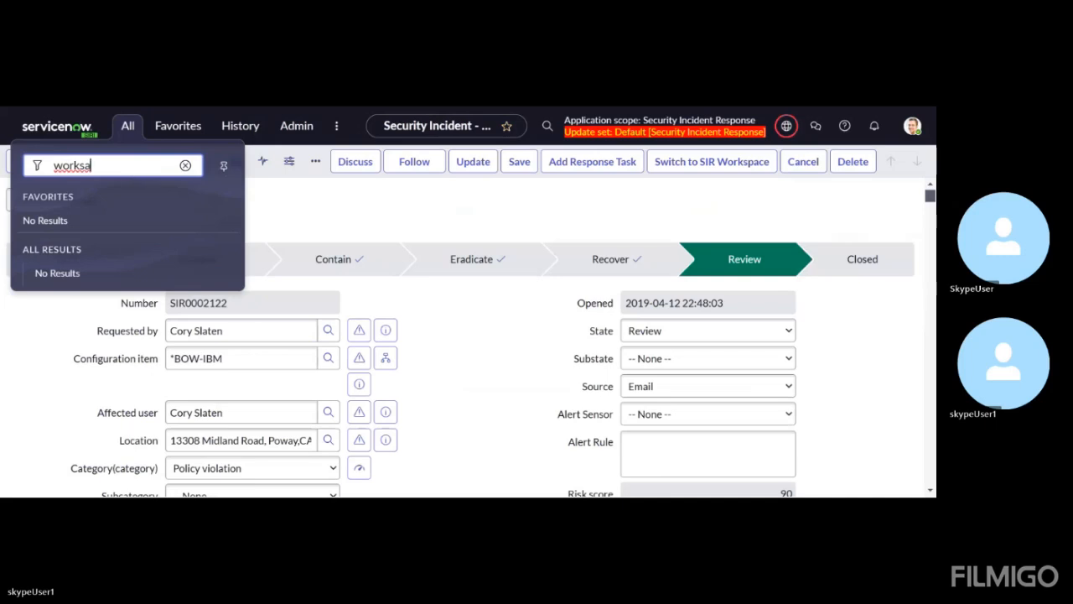
key(BackSpace)
text(o)
key(BackSpace)
text(pace)
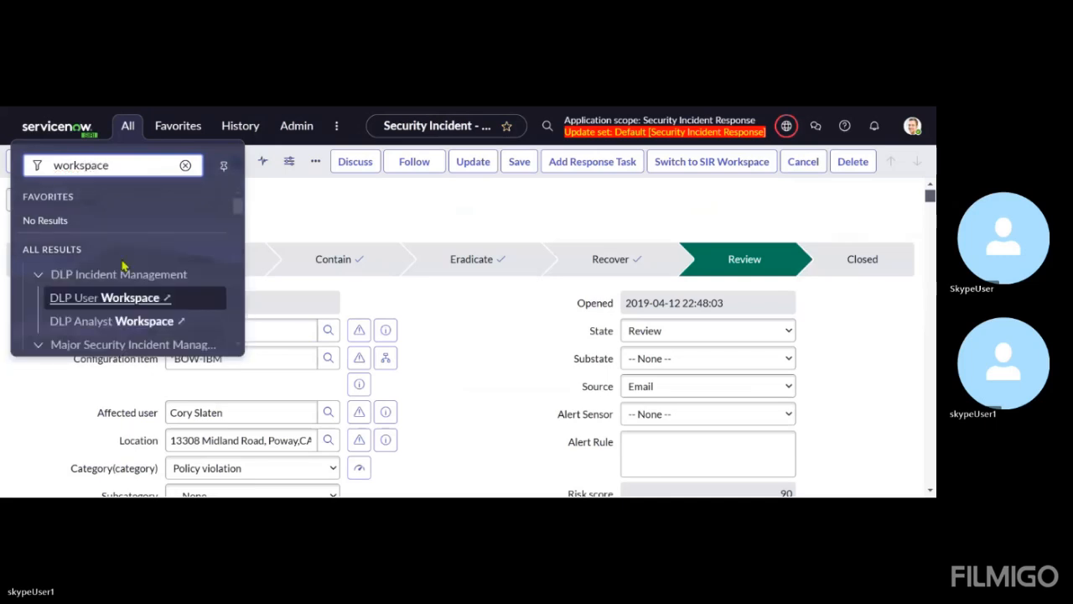
Open the Security Incident Response Workspace and look through the Home overview charts and the incident list below them
scroll(126, 290, down, 4)
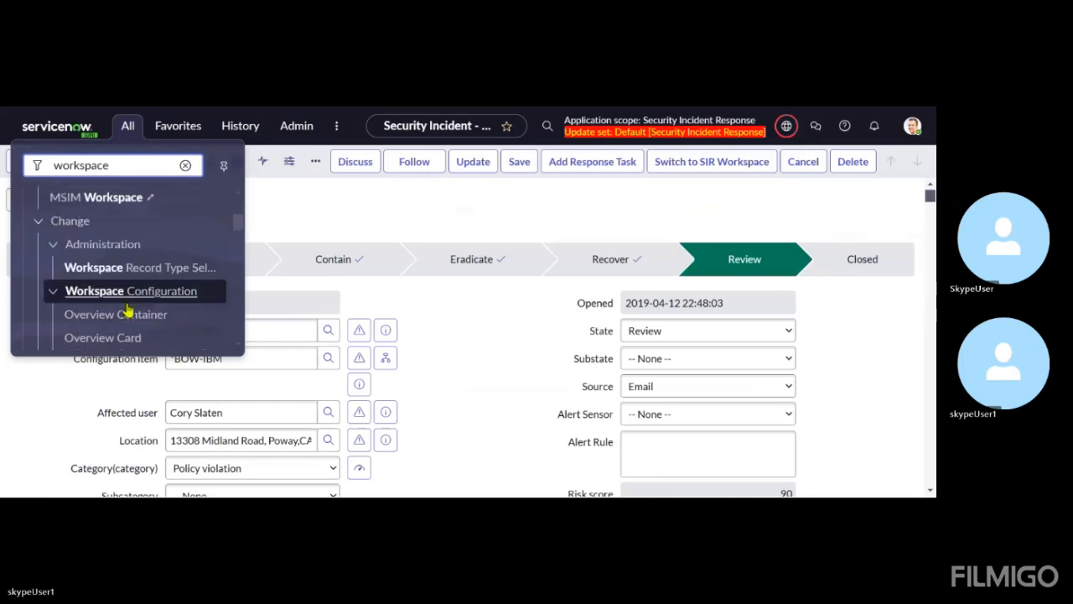
scroll(128, 311, down, 3)
scroll(127, 311, down, 2)
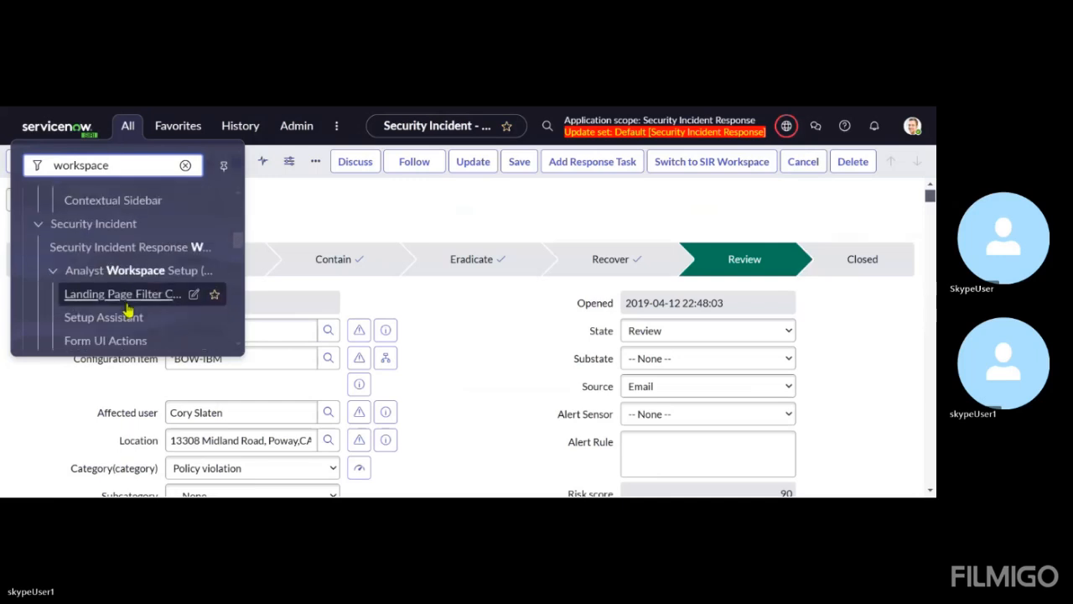
click(109, 253)
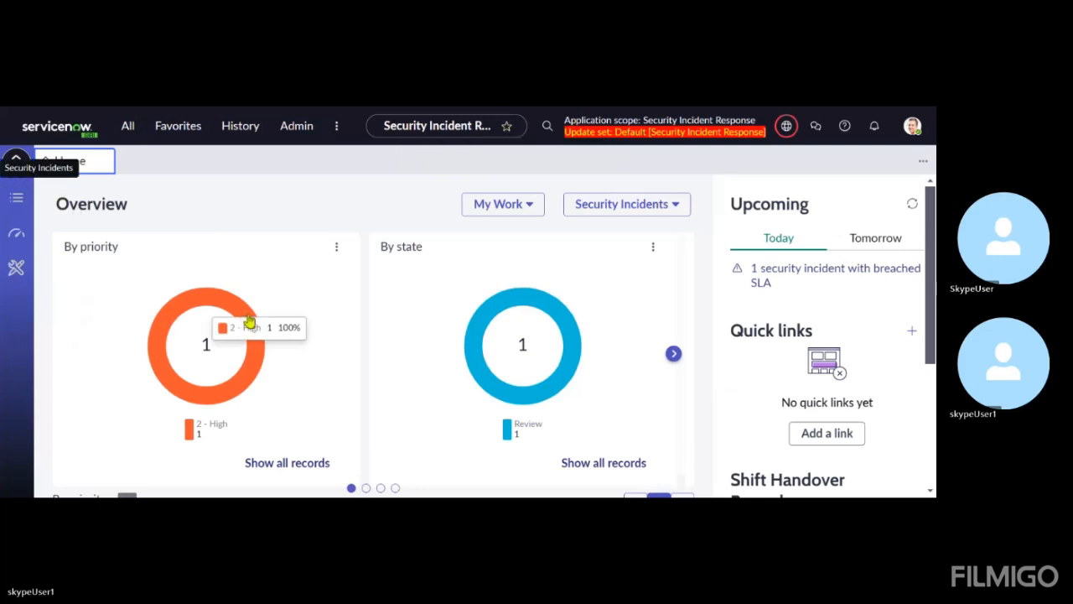
scroll(268, 319, down, 1)
scroll(268, 318, up, 1)
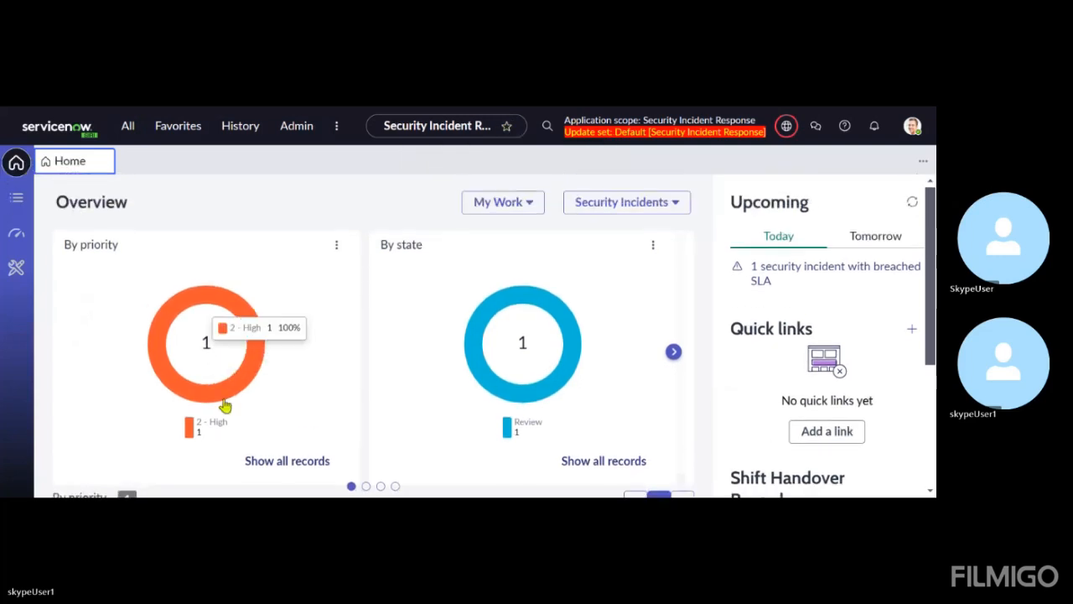
scroll(223, 398, down, 1)
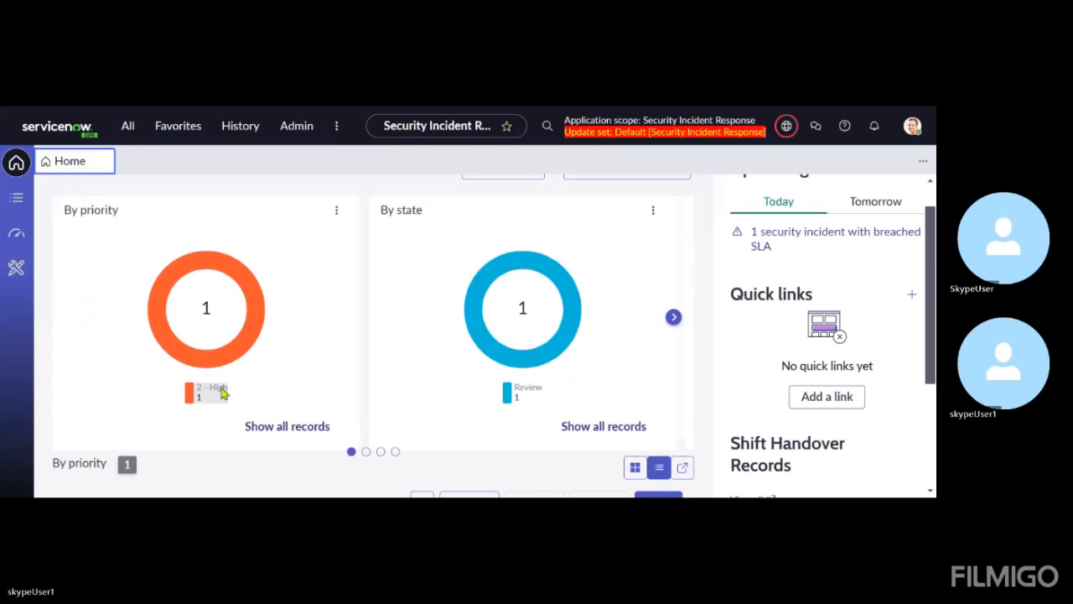
scroll(223, 394, down, 3)
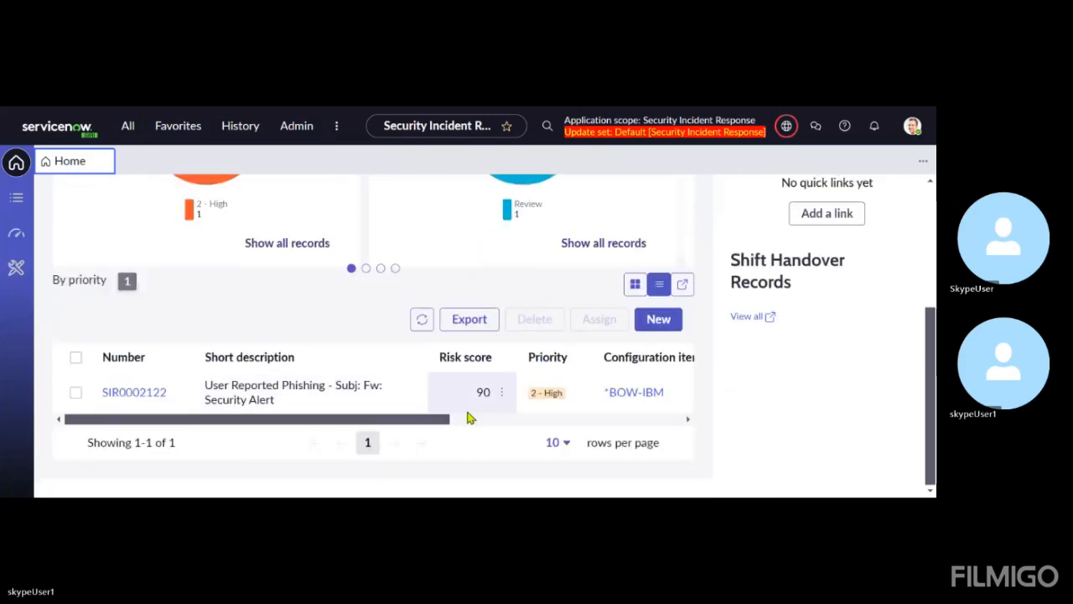
scroll(286, 469, up, 3)
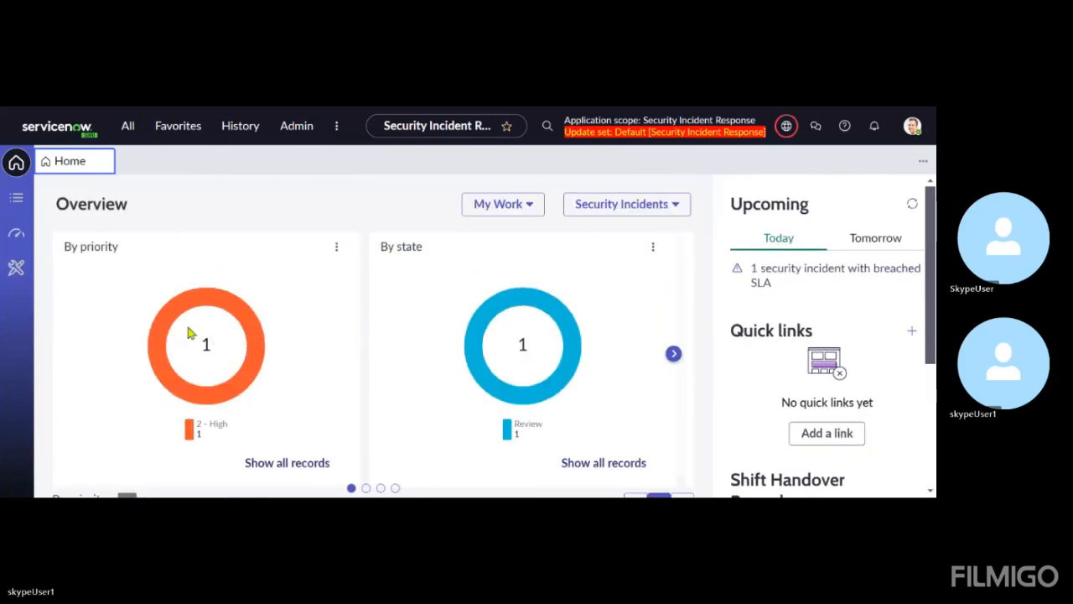
Open the workspace's record lists and collapse every list group from Security Incidents through Assessments
click(16, 207)
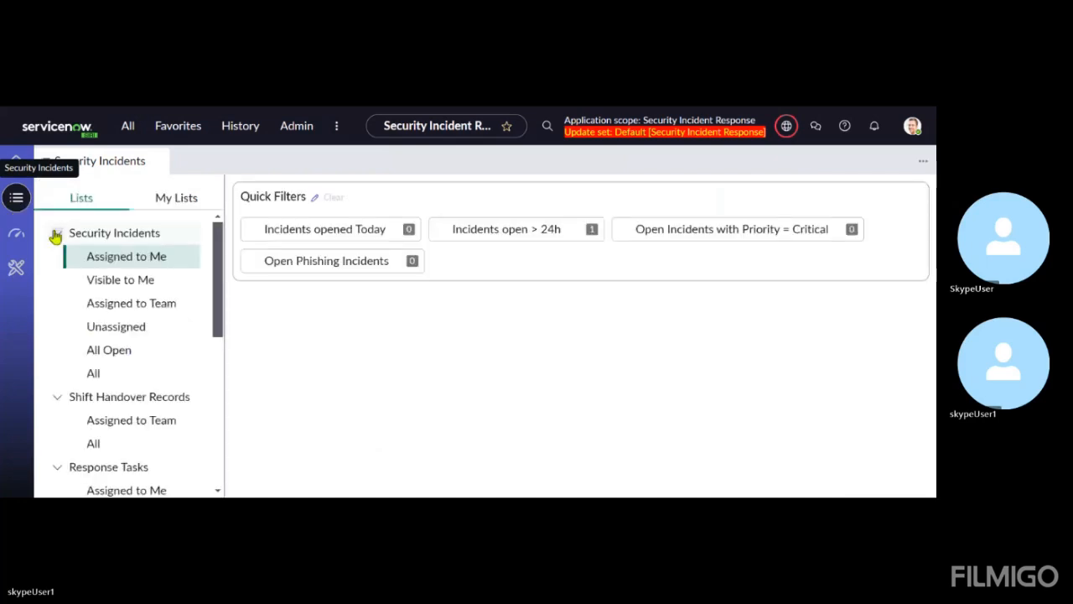
click(56, 233)
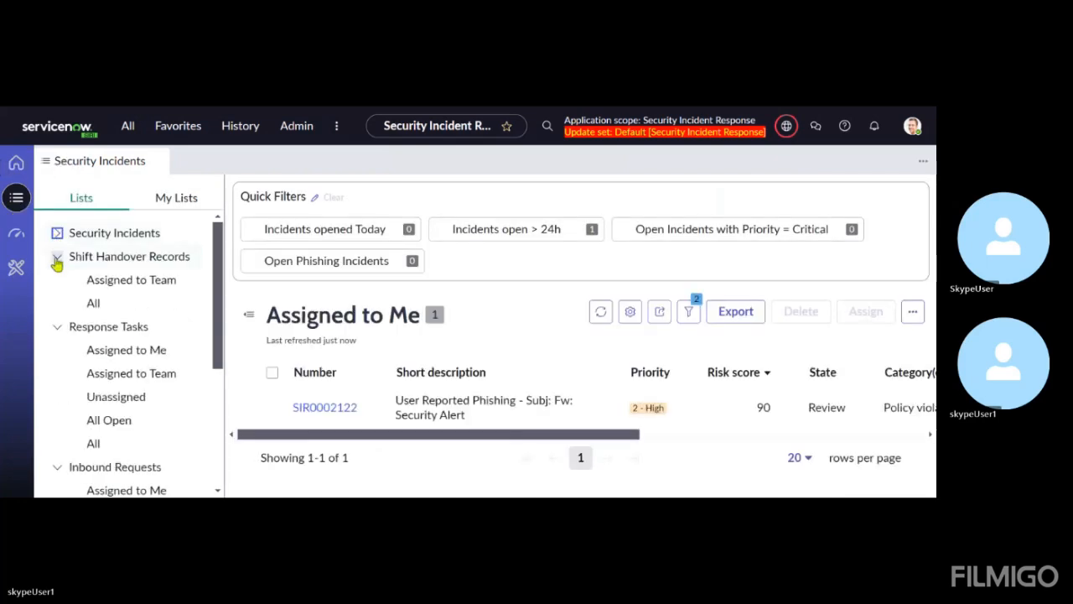
click(57, 257)
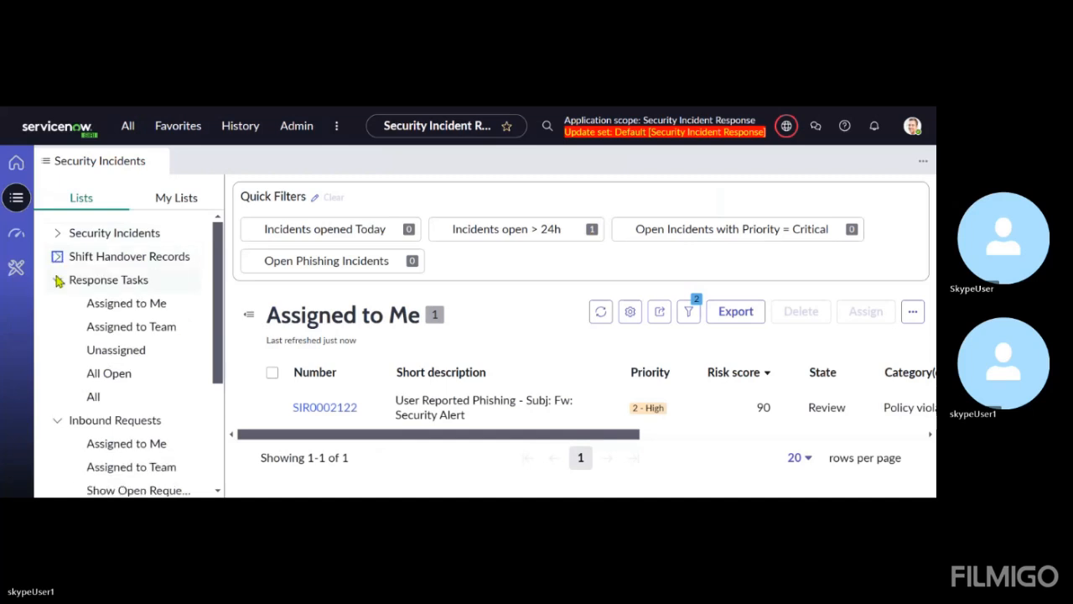
click(56, 280)
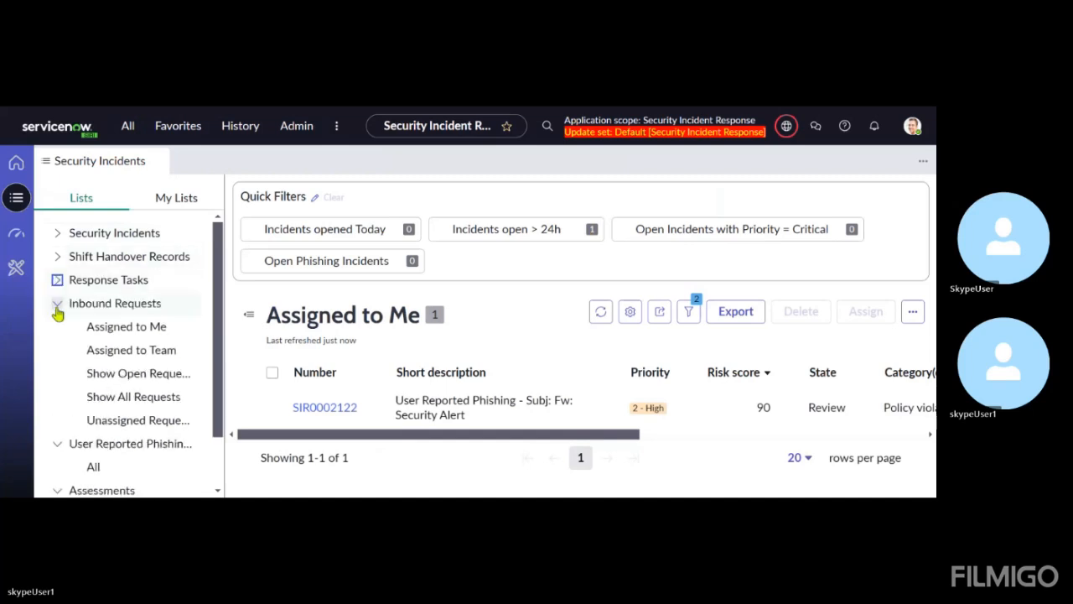
click(56, 306)
click(57, 329)
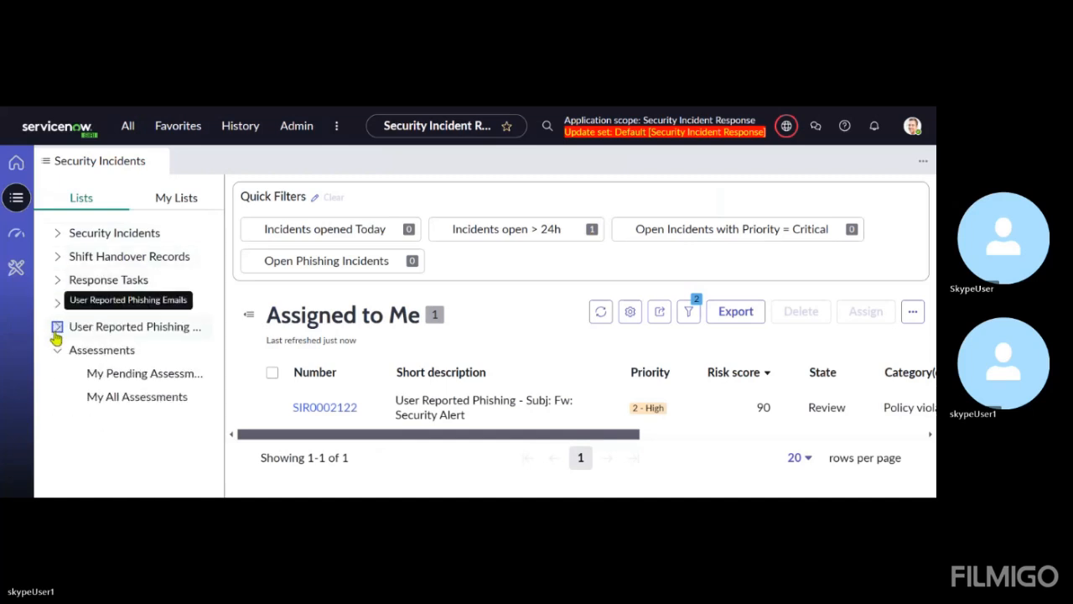
click(55, 350)
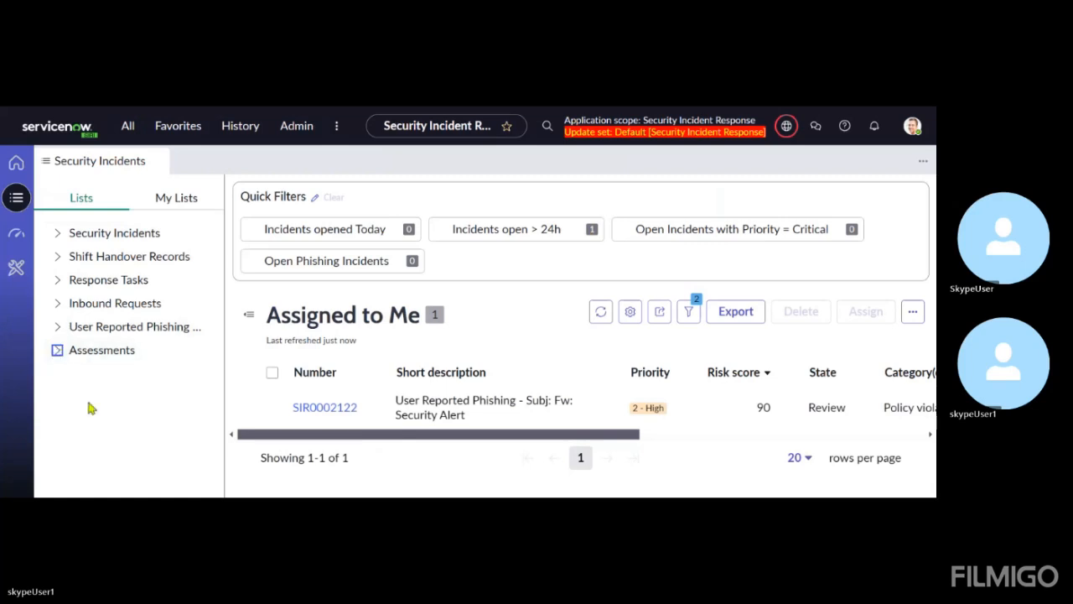
Open the workspace's Security Incident Manager Overview dashboard and examine the team incident, SLA, average time and CI class widgets
click(16, 236)
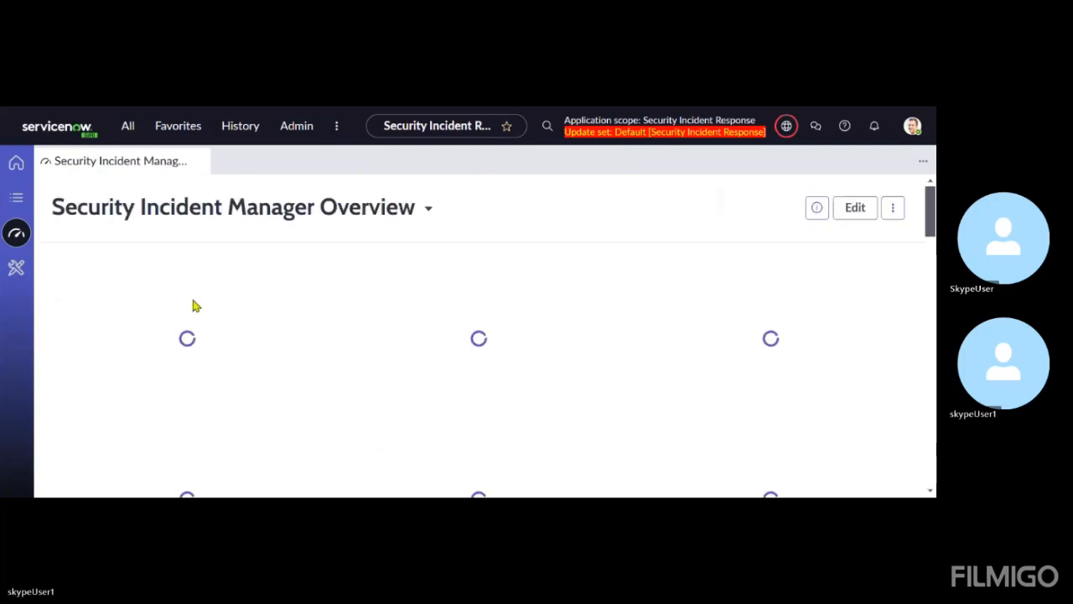
scroll(207, 393, down, 2)
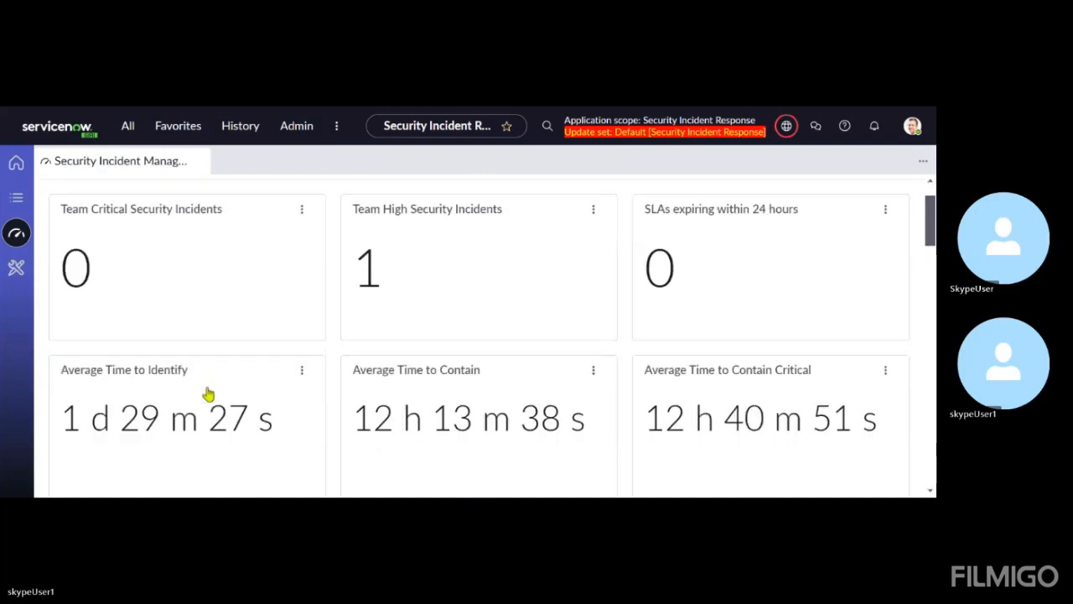
scroll(206, 393, up, 2)
scroll(254, 357, down, 3)
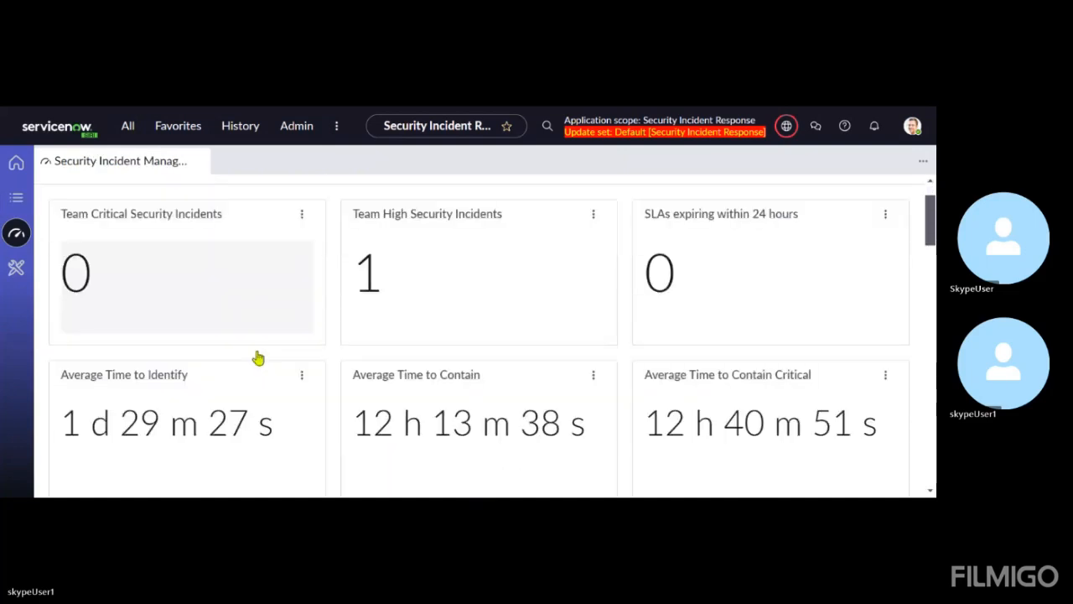
scroll(259, 358, up, 3)
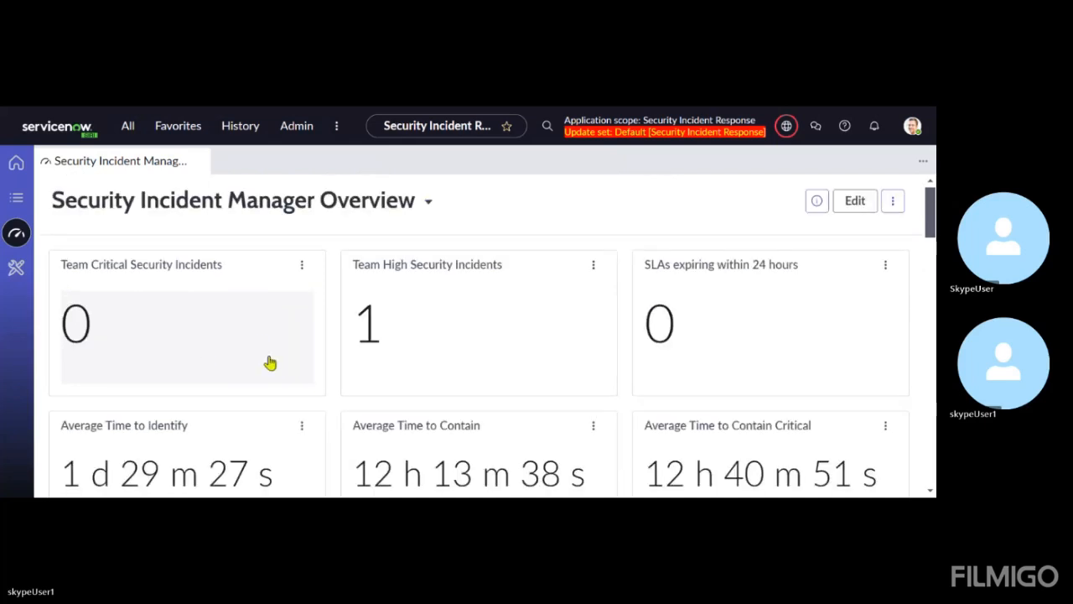
scroll(220, 364, down, 1)
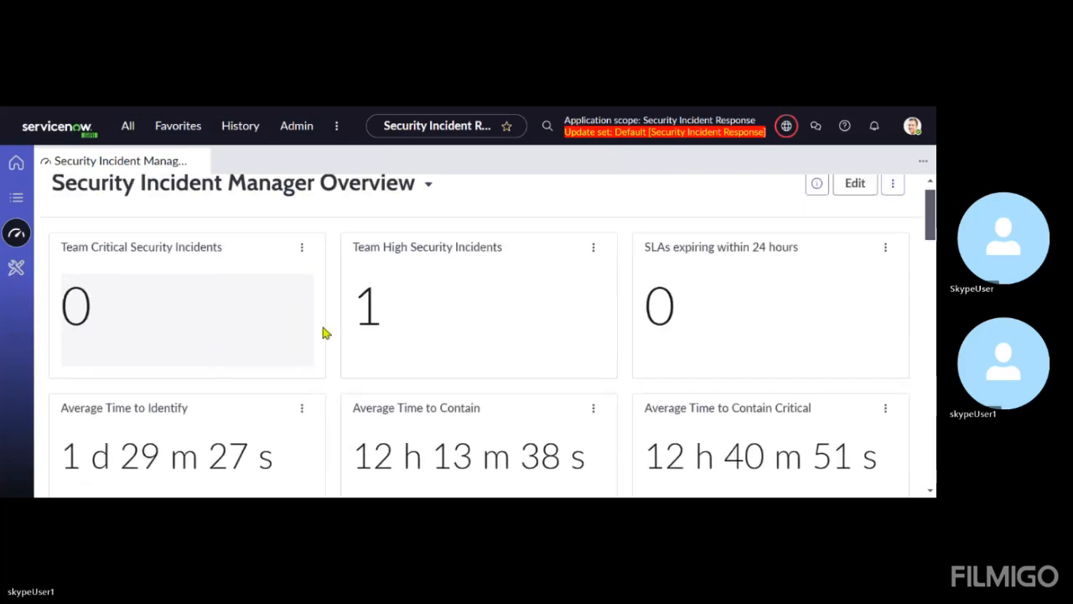
scroll(336, 344, down, 2)
scroll(453, 292, down, 2)
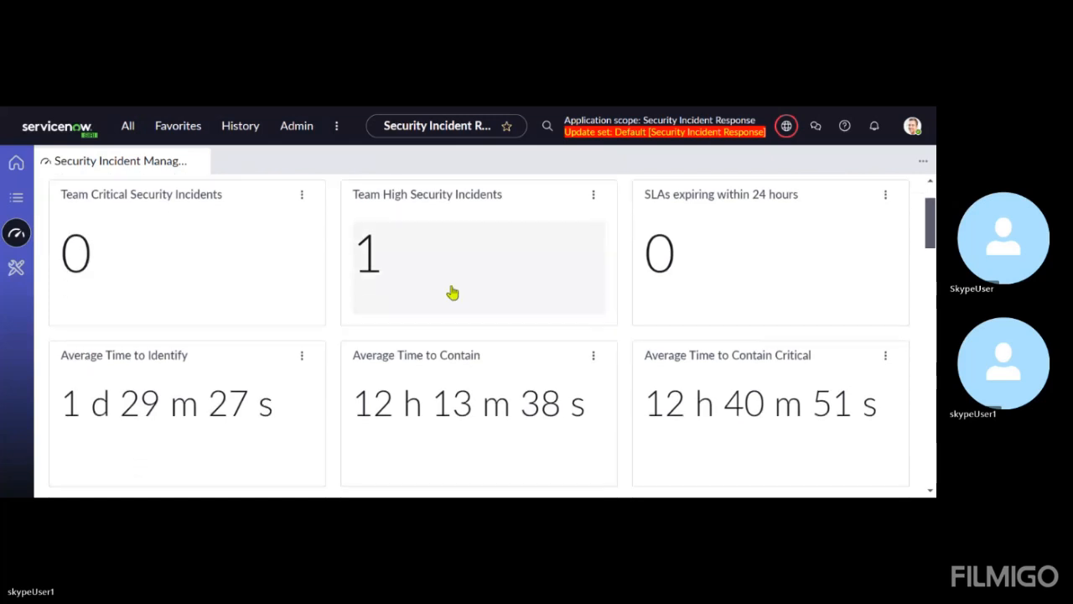
scroll(461, 377, down, 1)
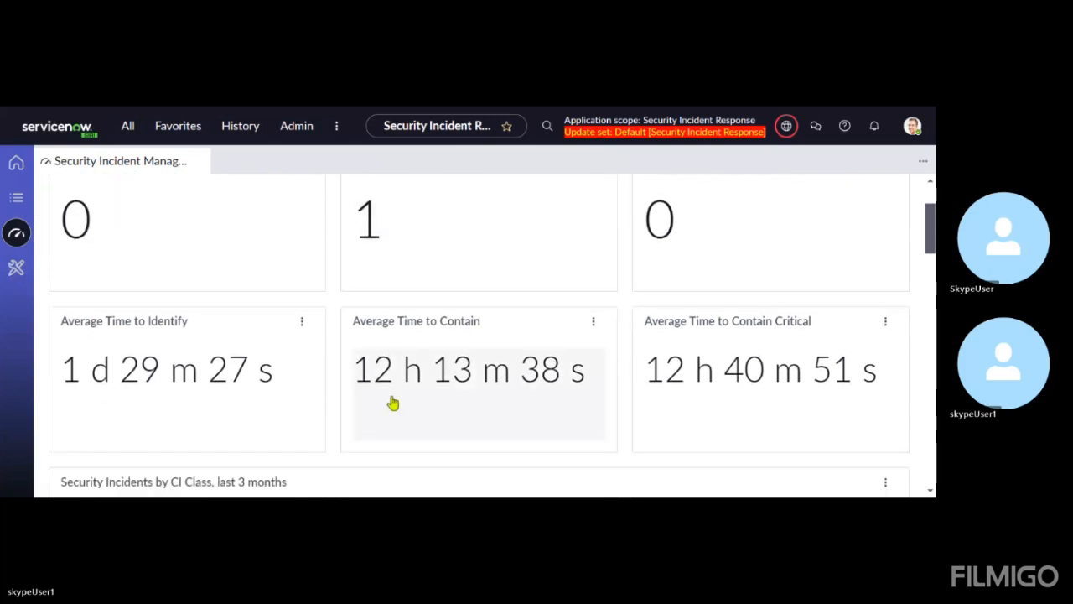
scroll(180, 330, down, 5)
scroll(178, 330, up, 3)
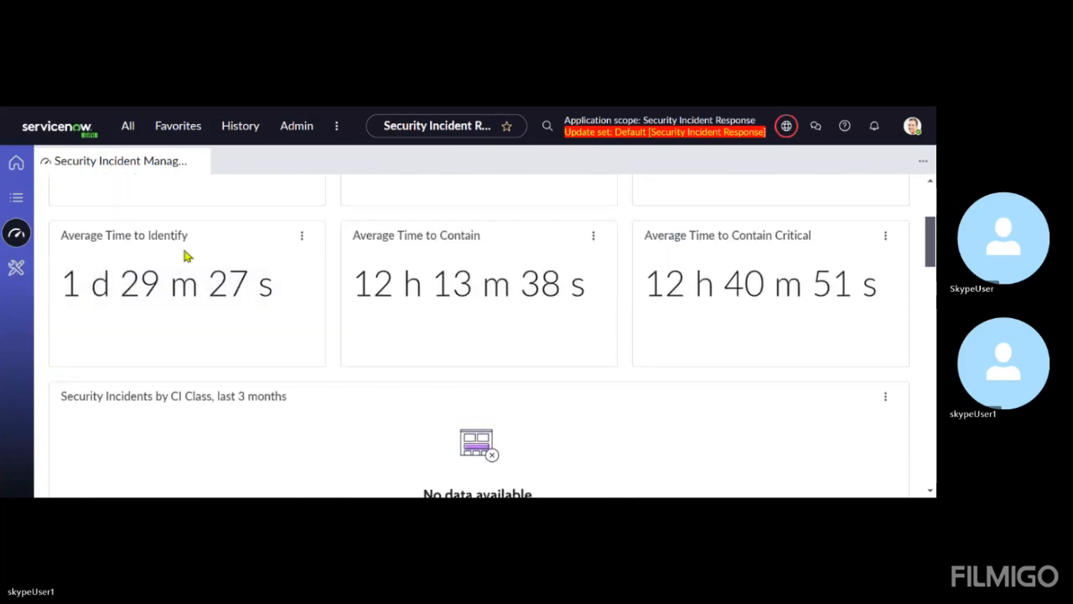
scroll(386, 294, down, 1)
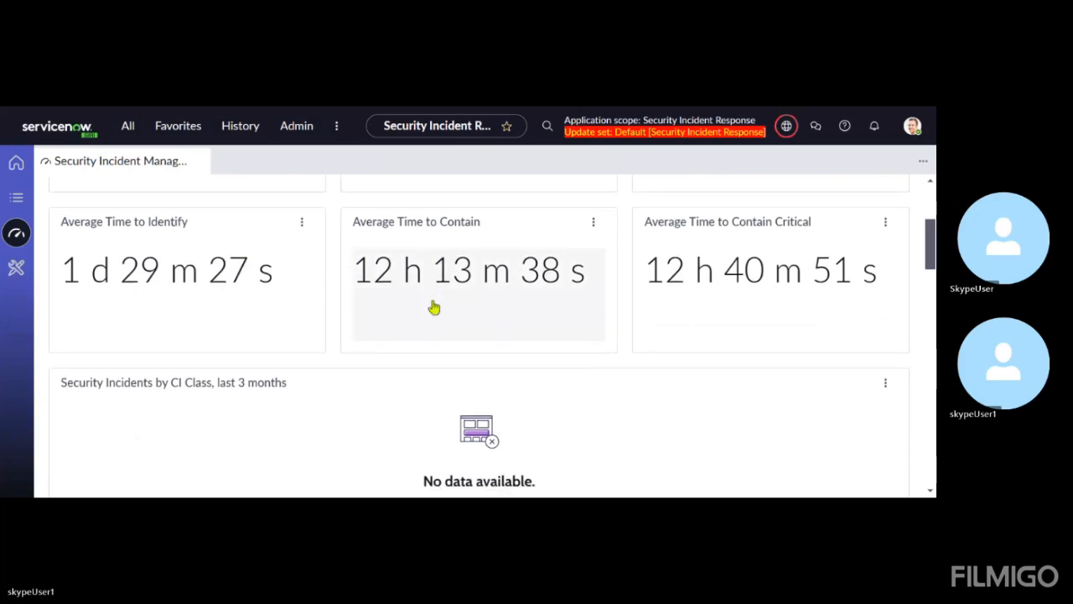
scroll(628, 378, down, 3)
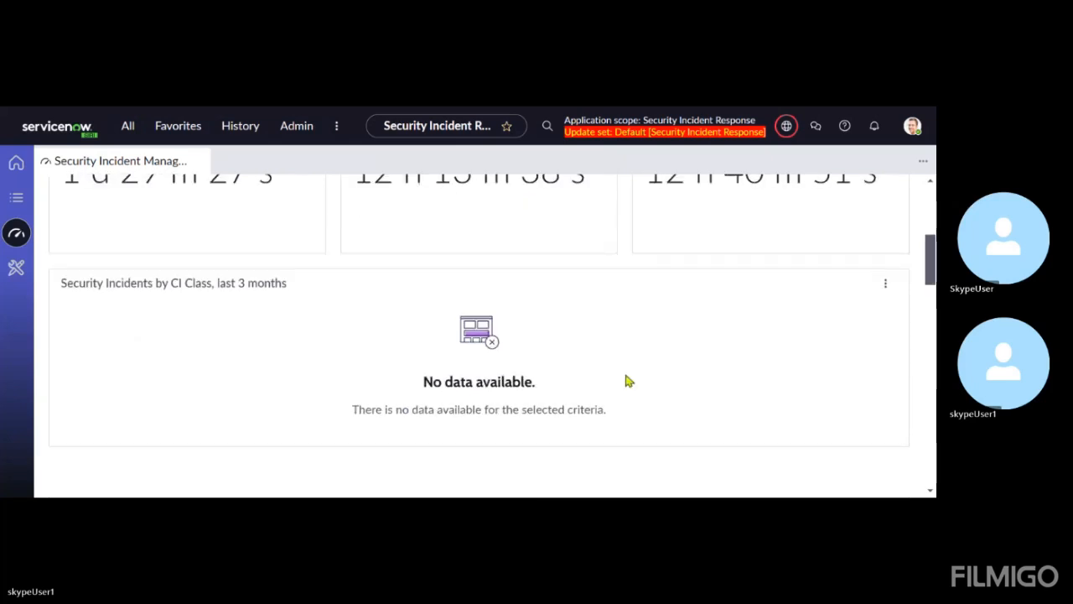
Examine the dashboard's security incident trend charts by priority and category, and open the workspace's Administration page
scroll(628, 378, down, 10)
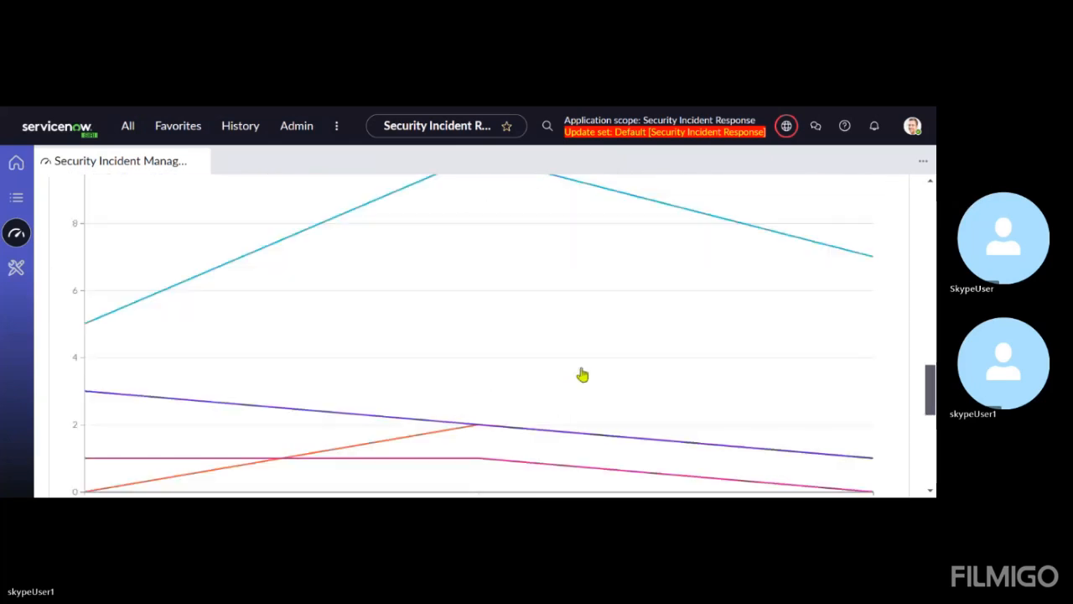
scroll(268, 336, up, 5)
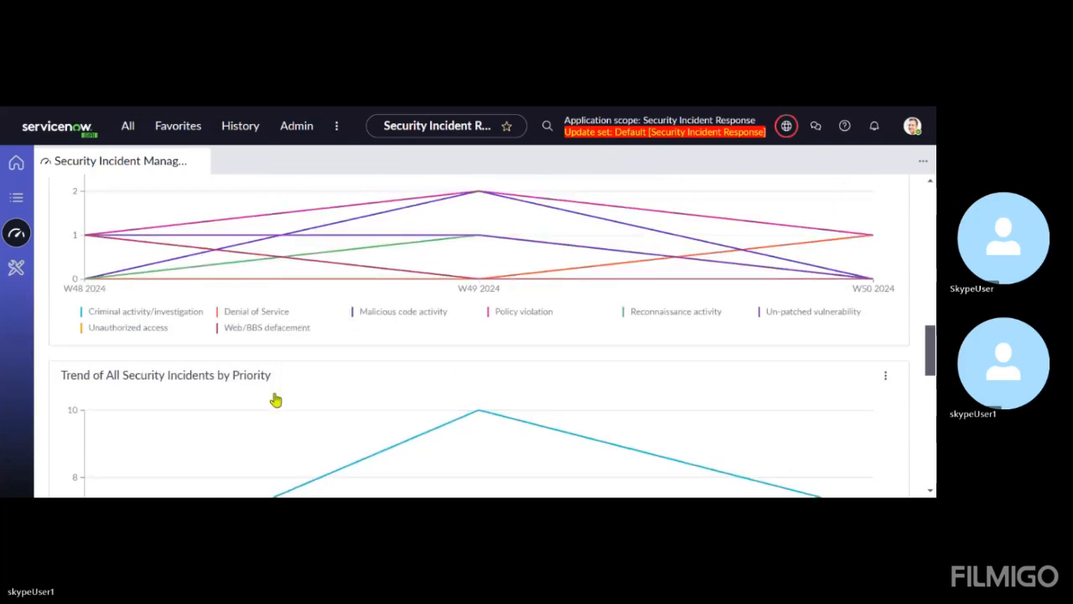
scroll(275, 399, up, 1)
scroll(162, 394, down, 2)
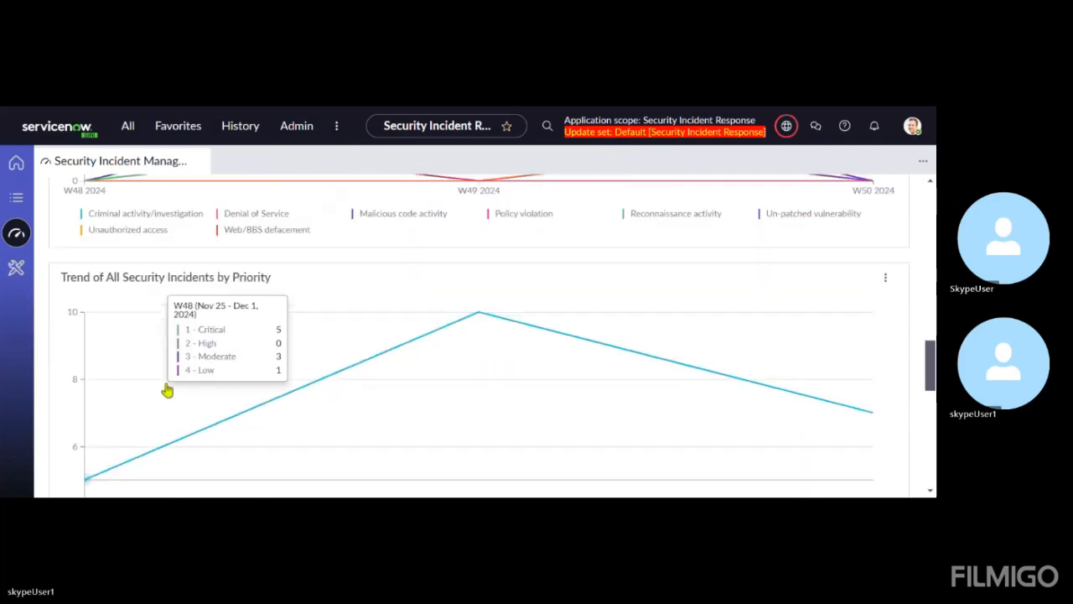
scroll(318, 342, down, 3)
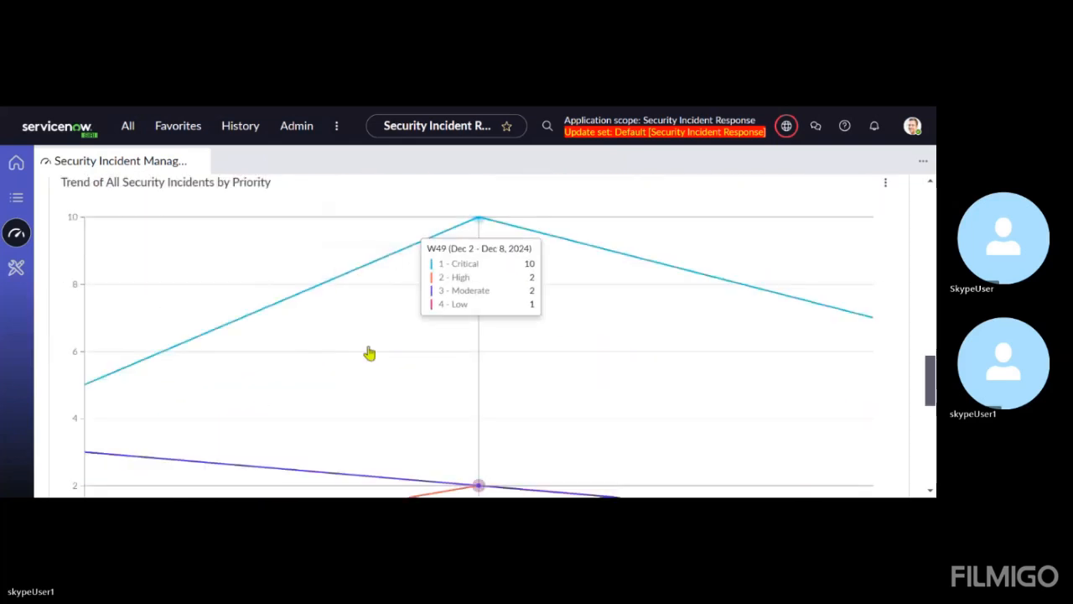
scroll(271, 419, up, 5)
scroll(270, 419, up, 10)
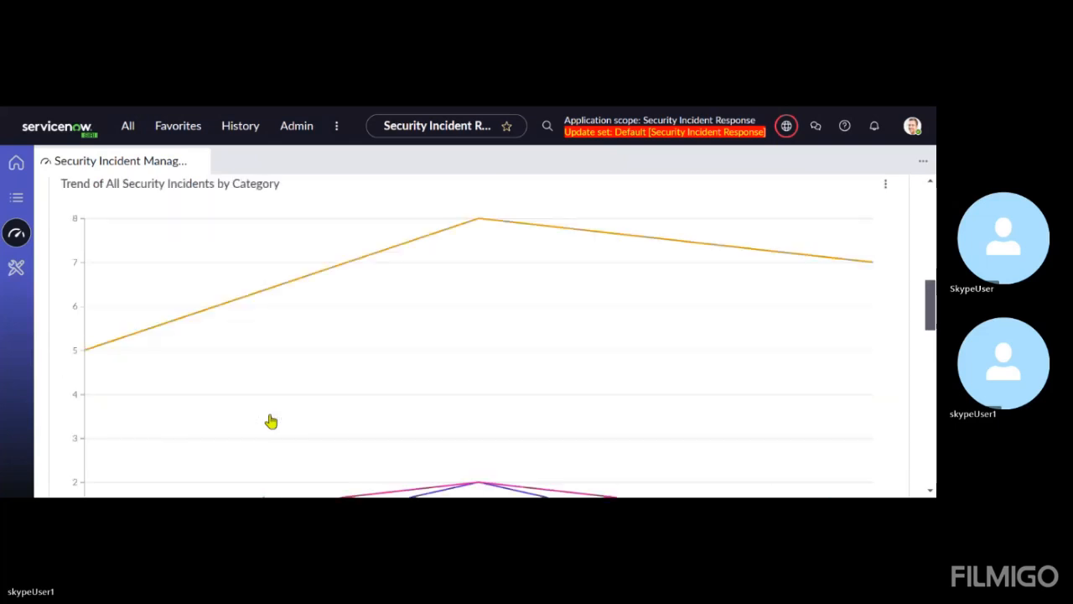
scroll(287, 370, up, 3)
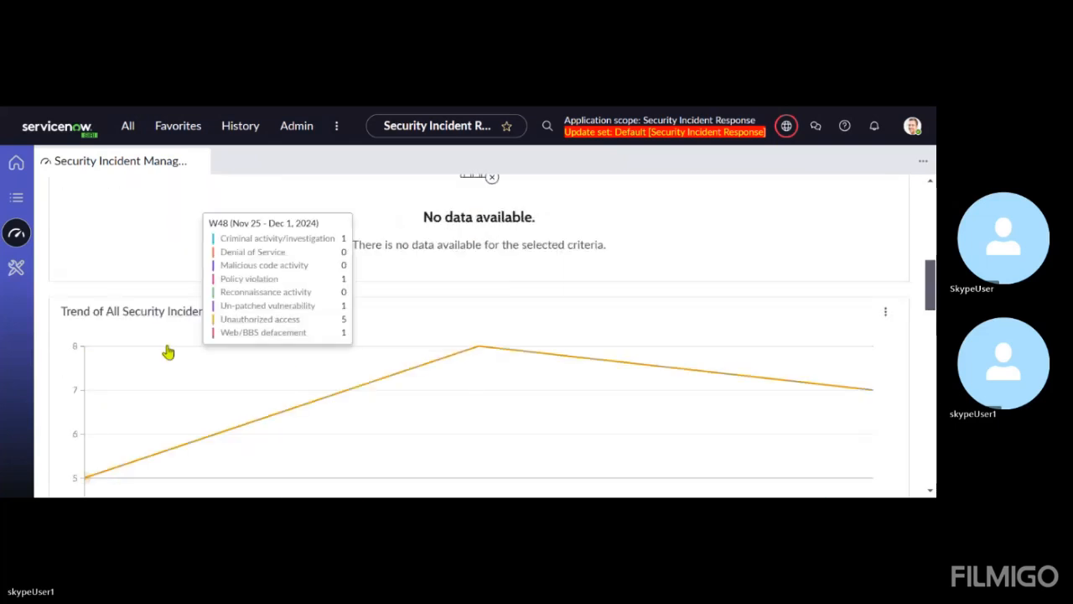
click(18, 278)
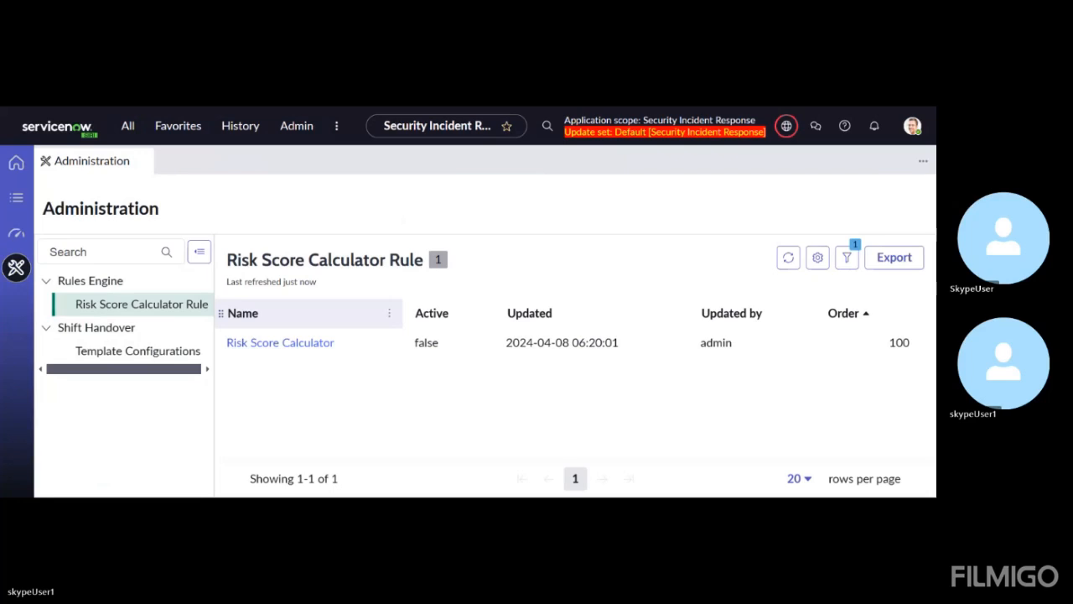
Open the System Properties list by entering sys_properties.list in the application navigator filter
click(120, 137)
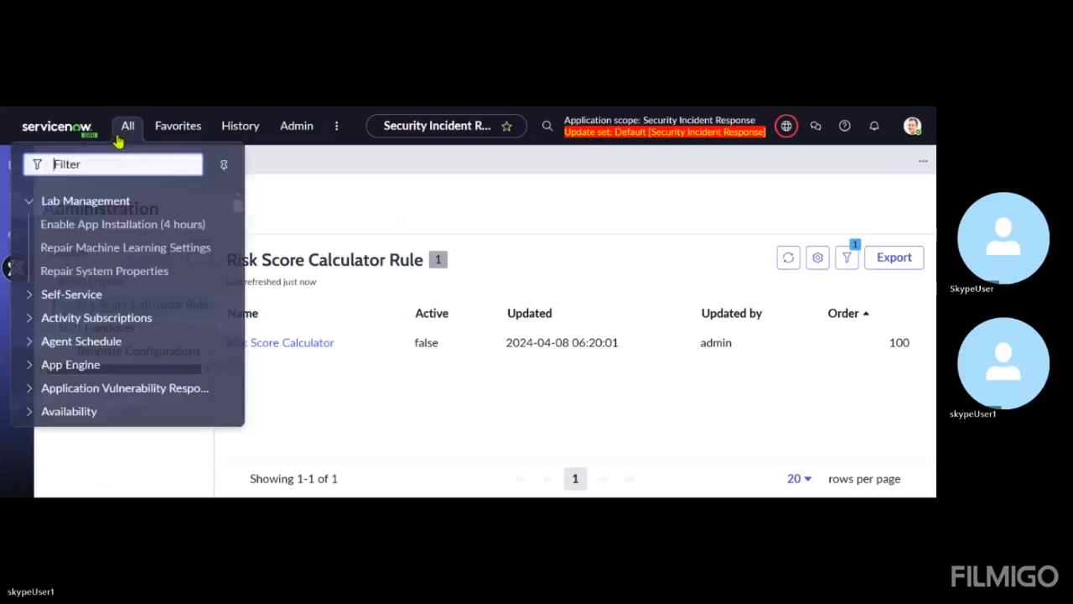
text(s)
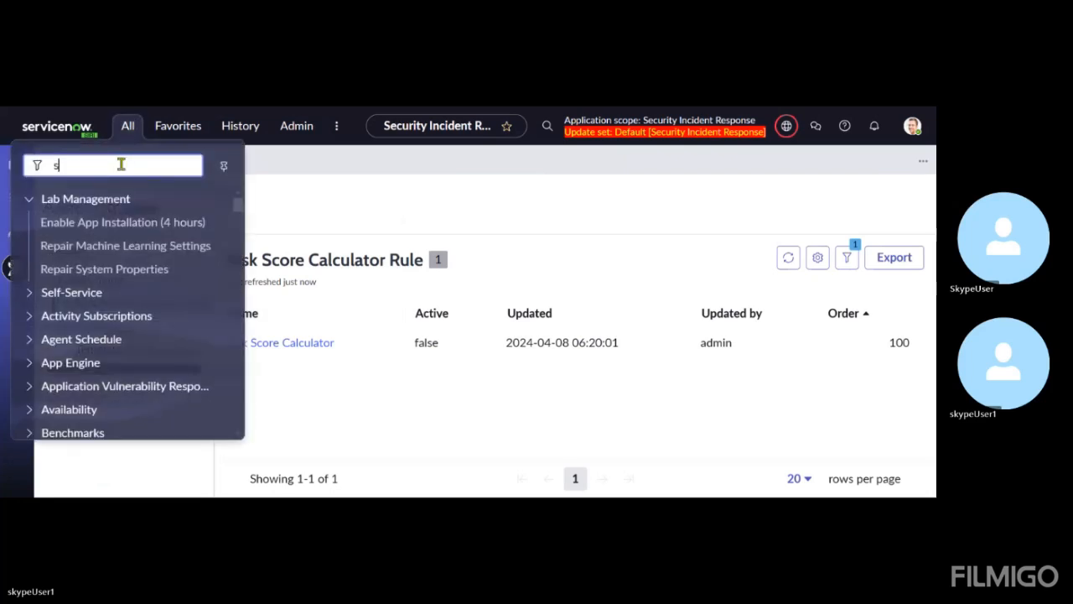
text(ys_)
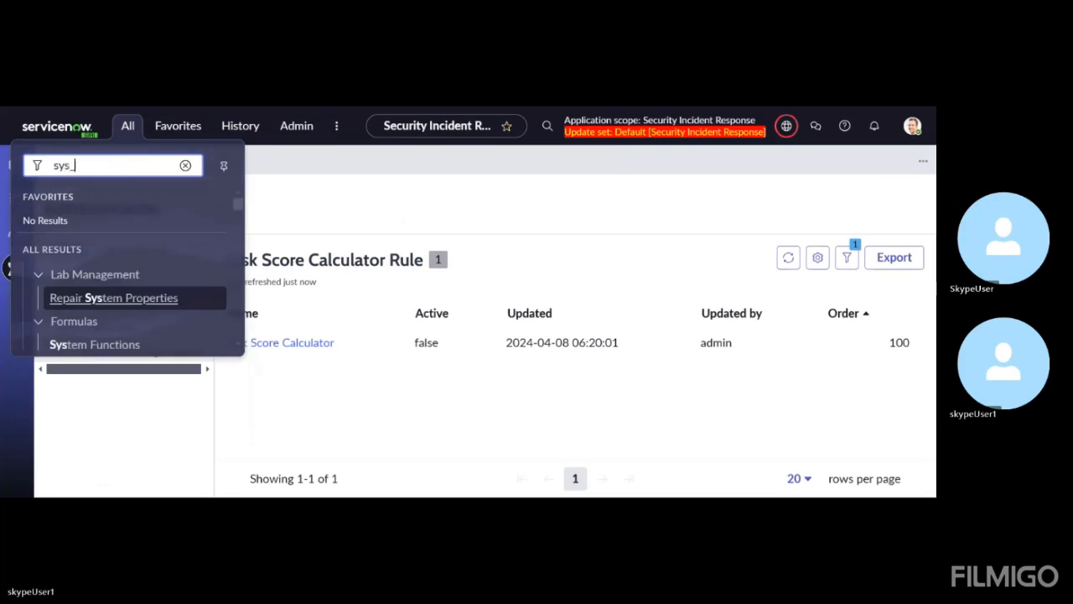
text(pro)
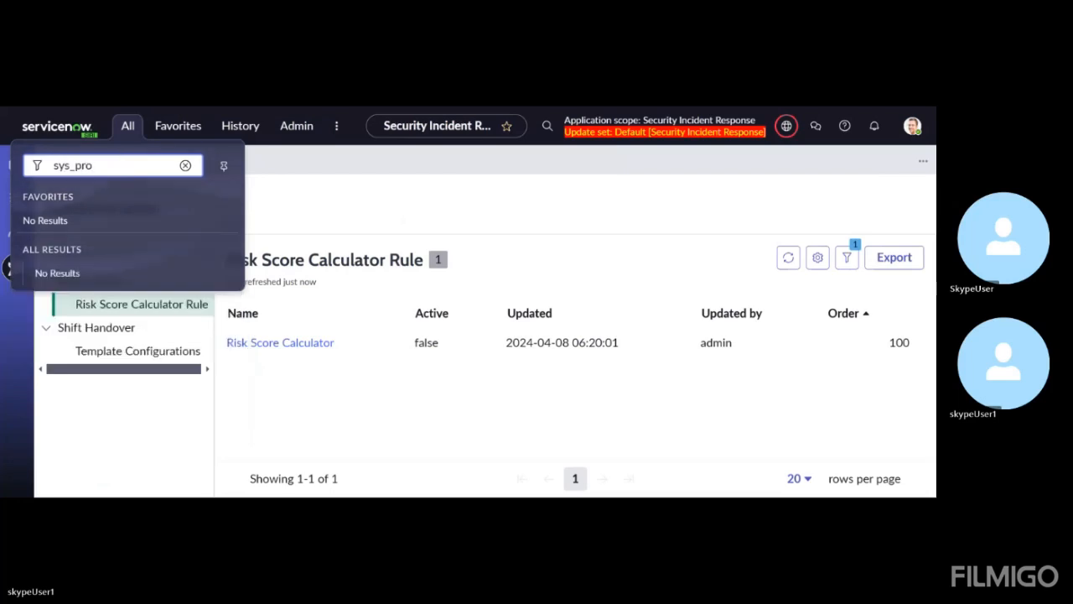
text(perties.list)
key(Return)
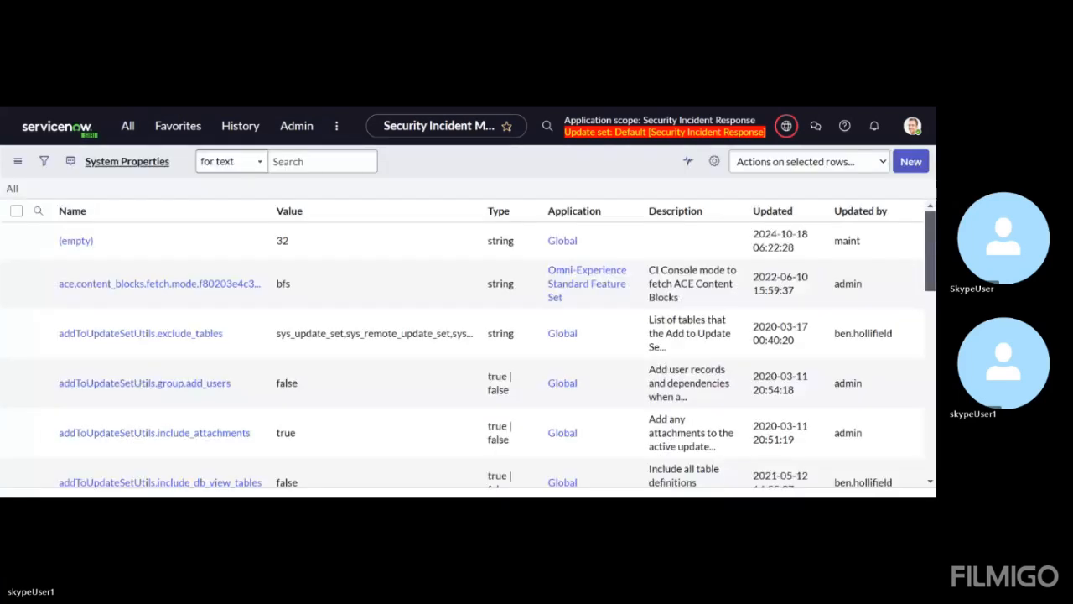
Filter the system properties to names starting with sn_si and look through the matching properties
click(130, 239)
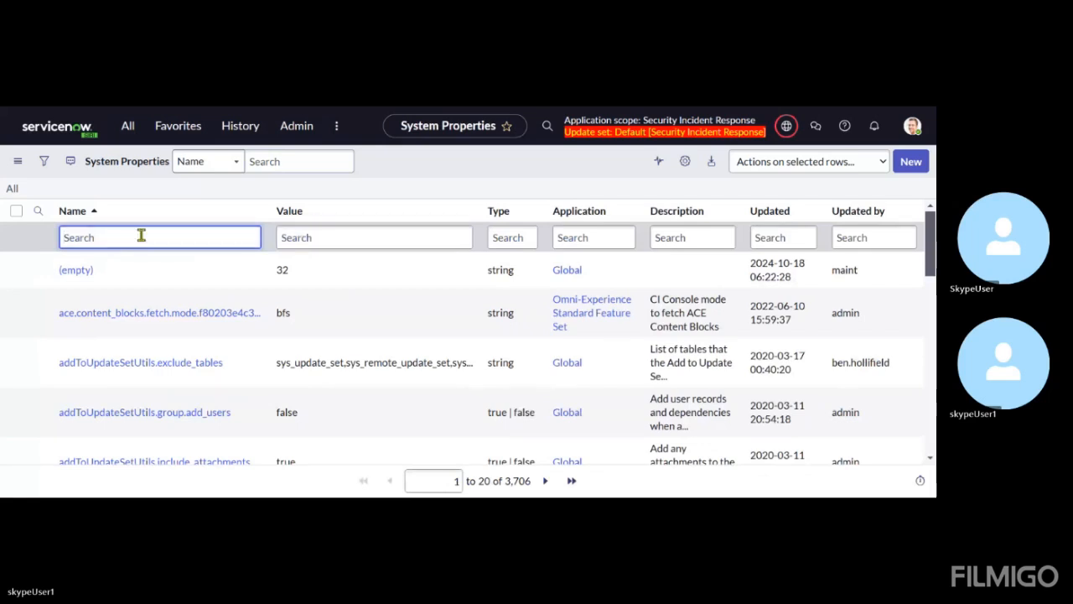
text(sn_si)
key(Return)
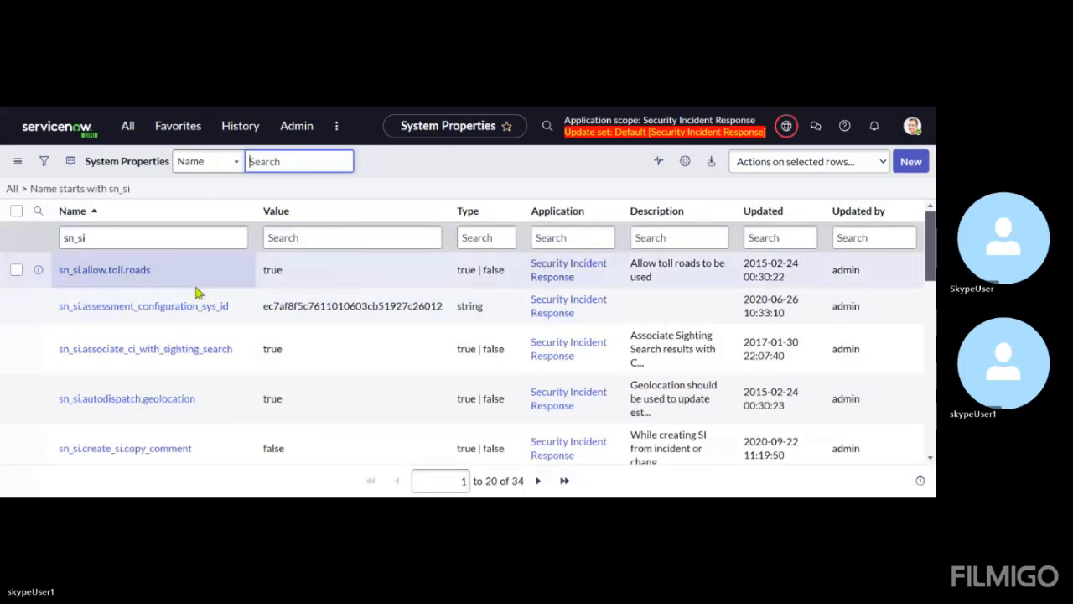
scroll(197, 292, down, 7)
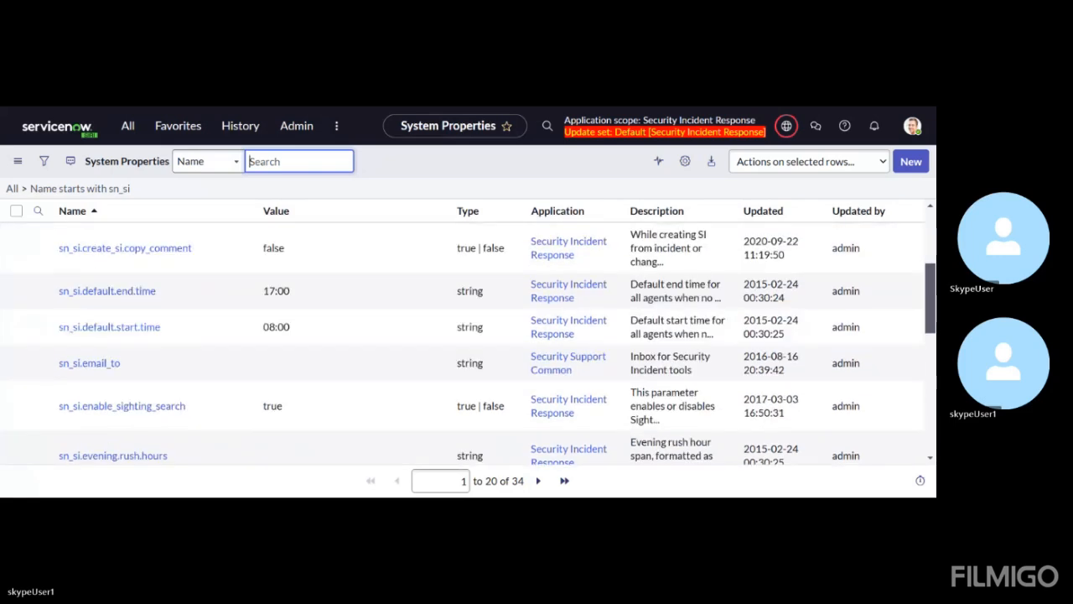
scroll(234, 355, down, 3)
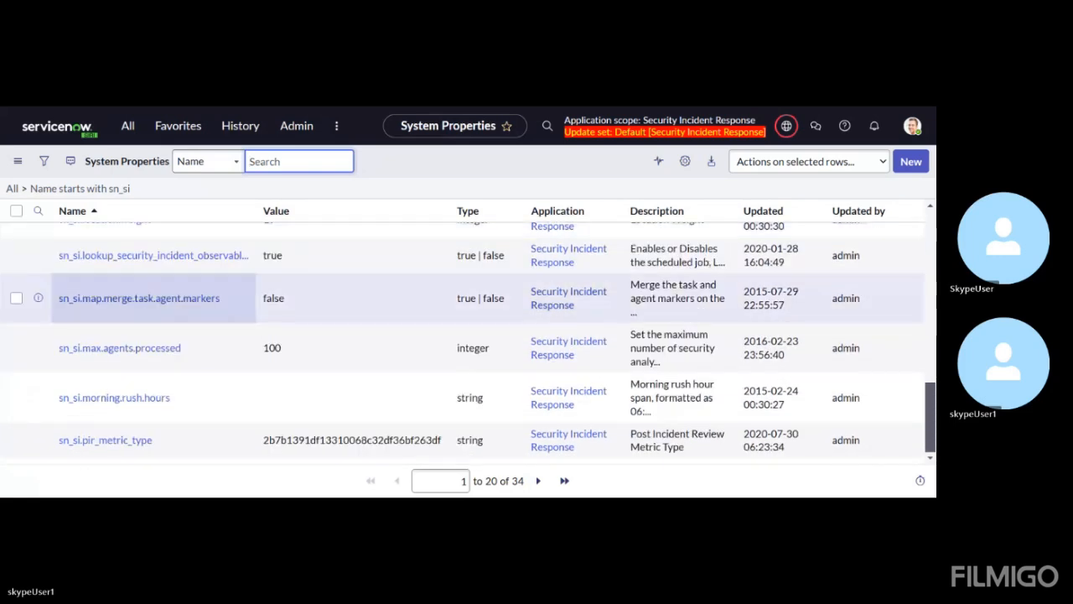
scroll(234, 354, up, 6)
scroll(283, 383, down, 5)
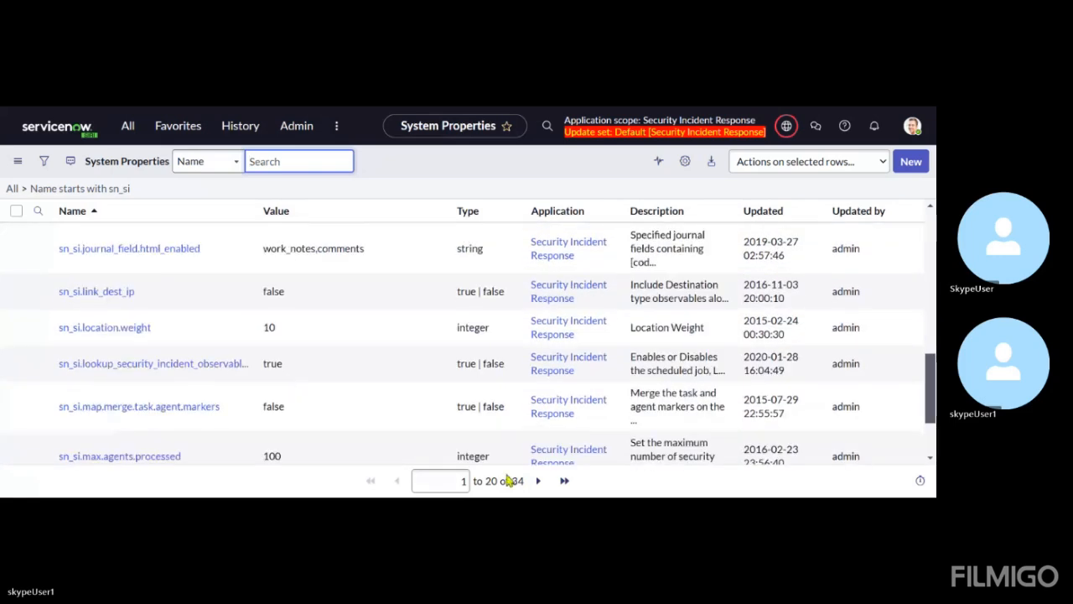
scroll(300, 374, up, 8)
scroll(299, 374, up, 2)
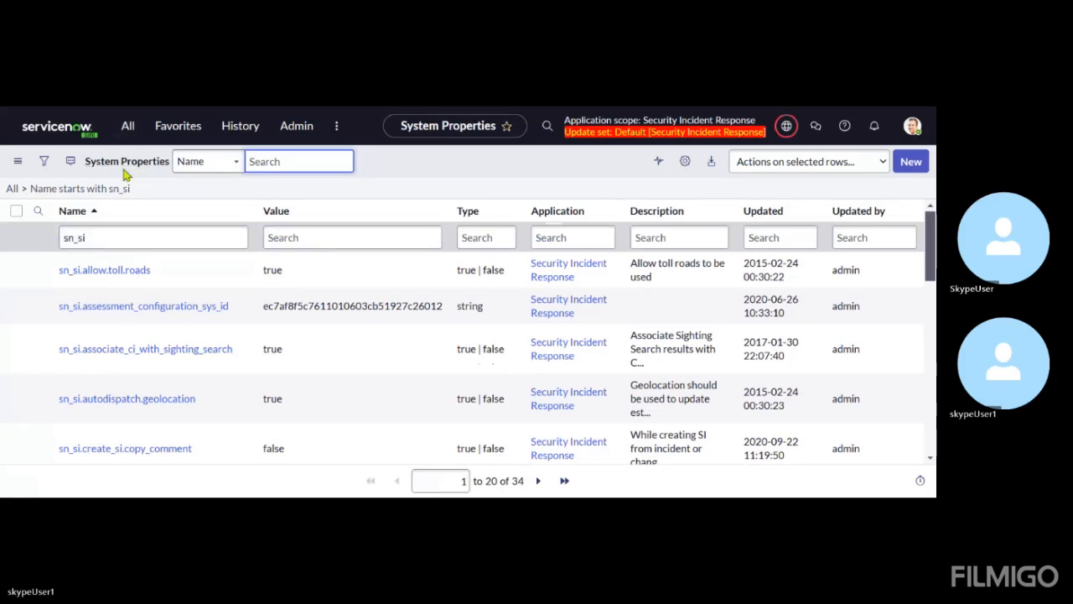
Filter the application navigator by "properties" and look through the matching modules down to the Security Incident group
click(130, 137)
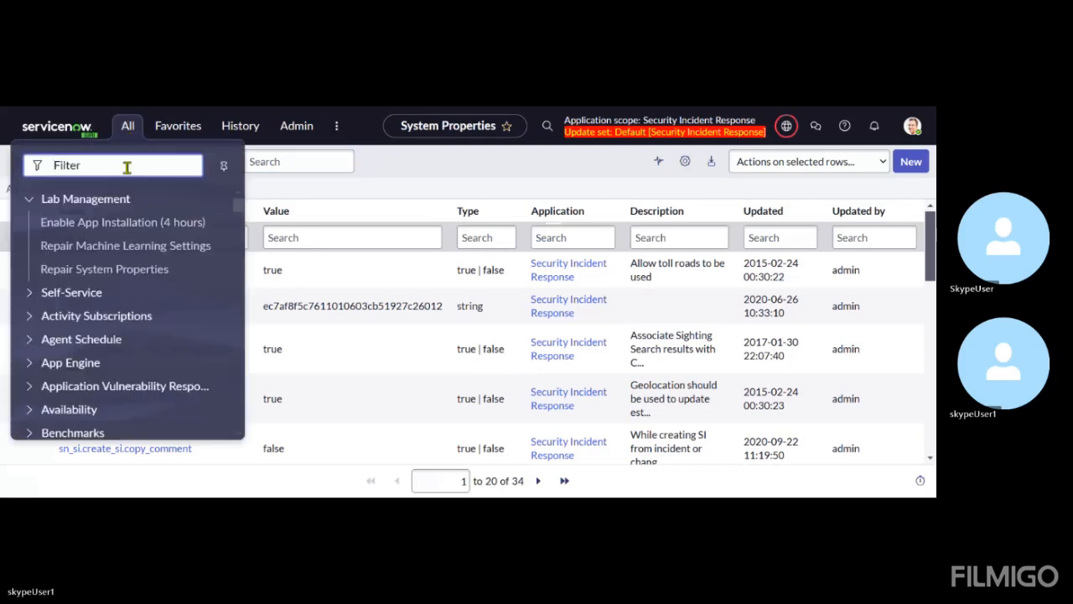
text(pro)
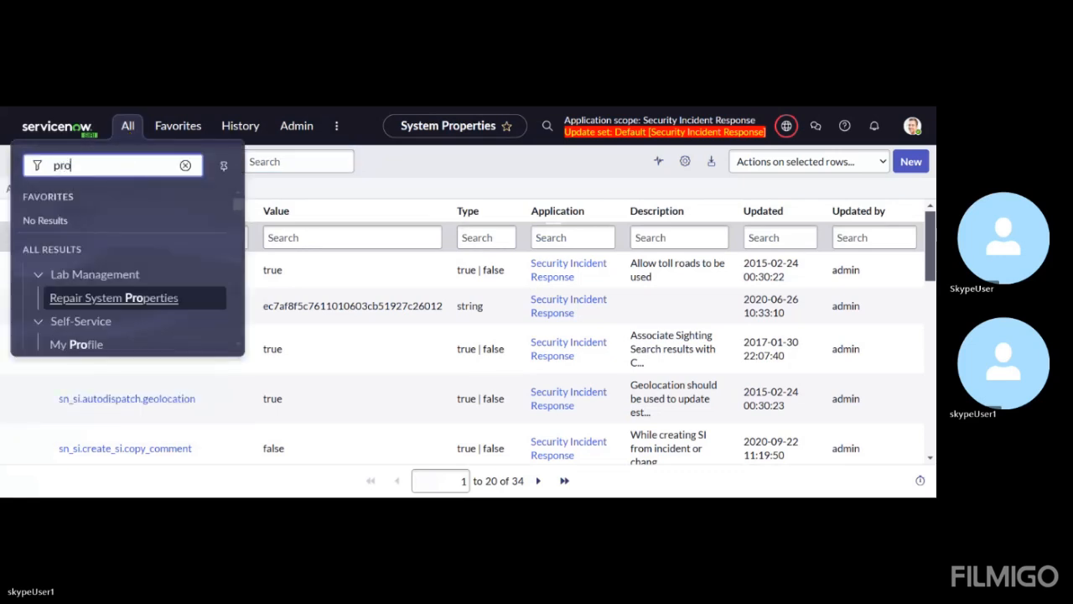
text(perties)
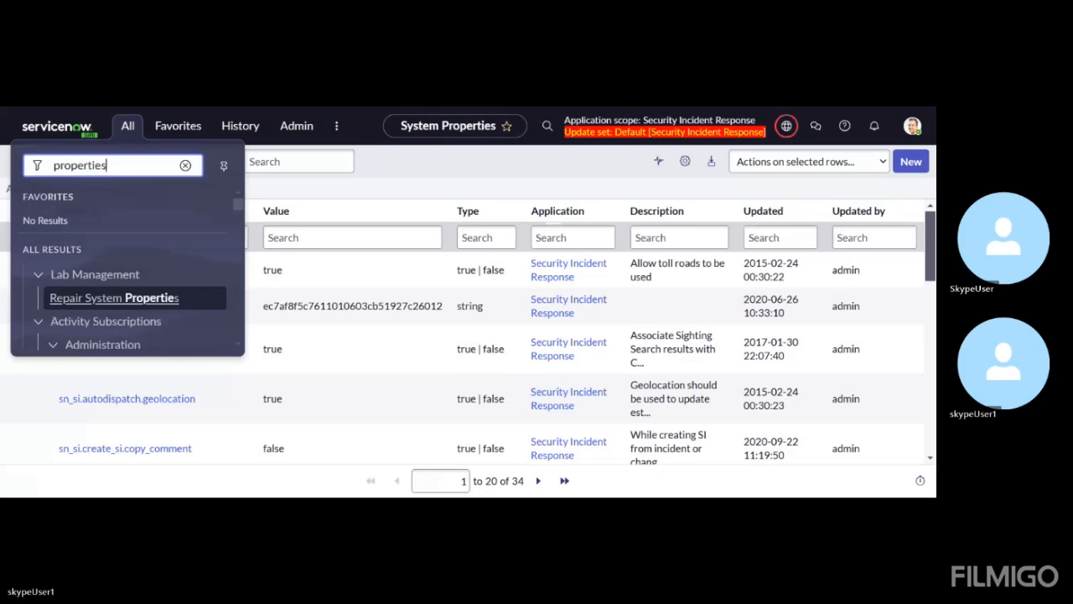
scroll(130, 248, down, 3)
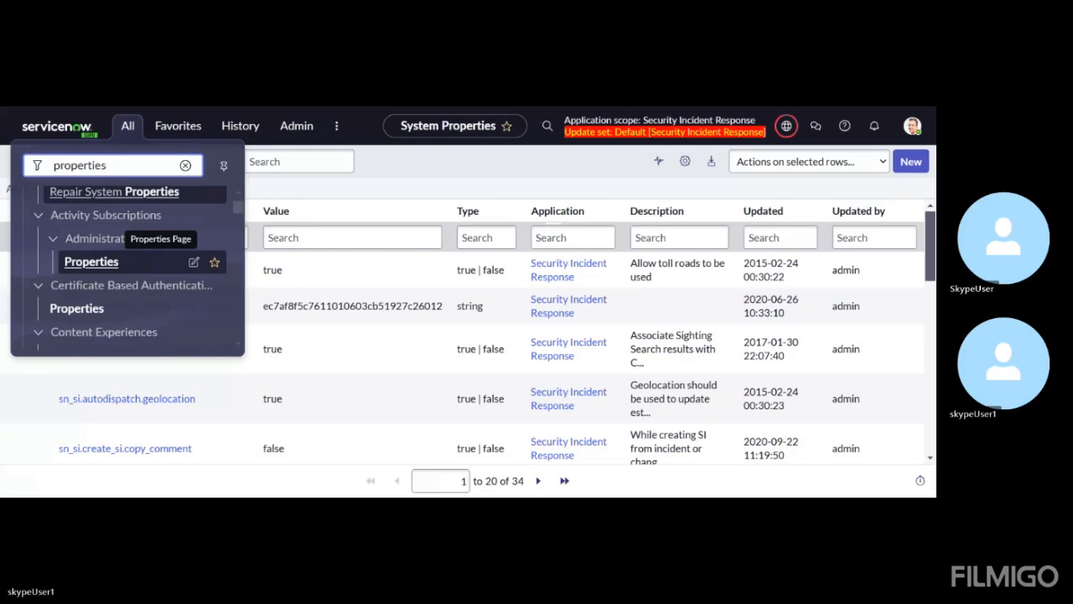
scroll(130, 251, down, 1)
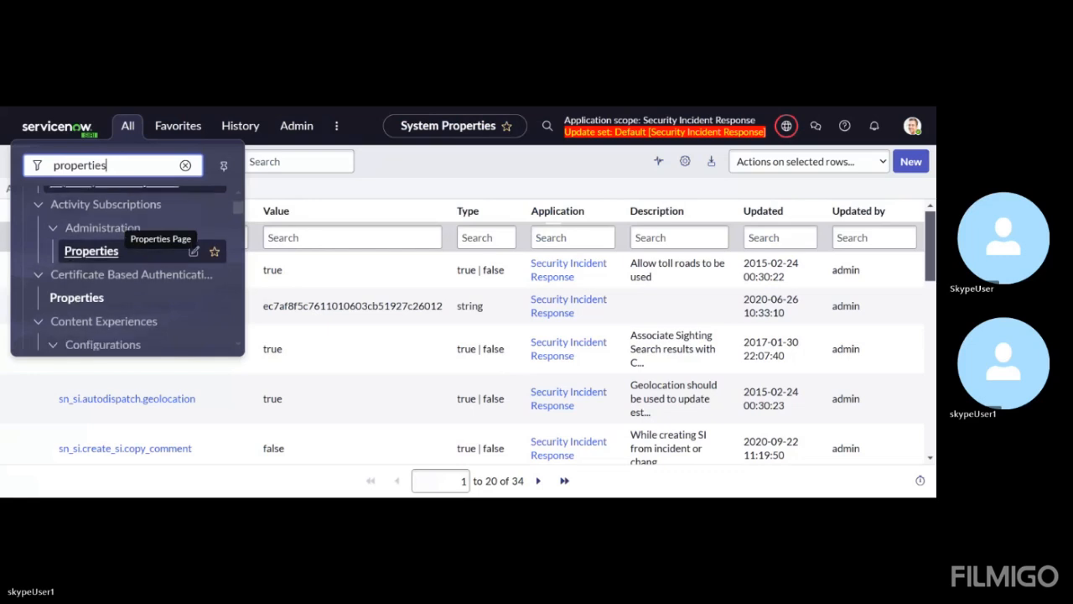
scroll(125, 260, down, 5)
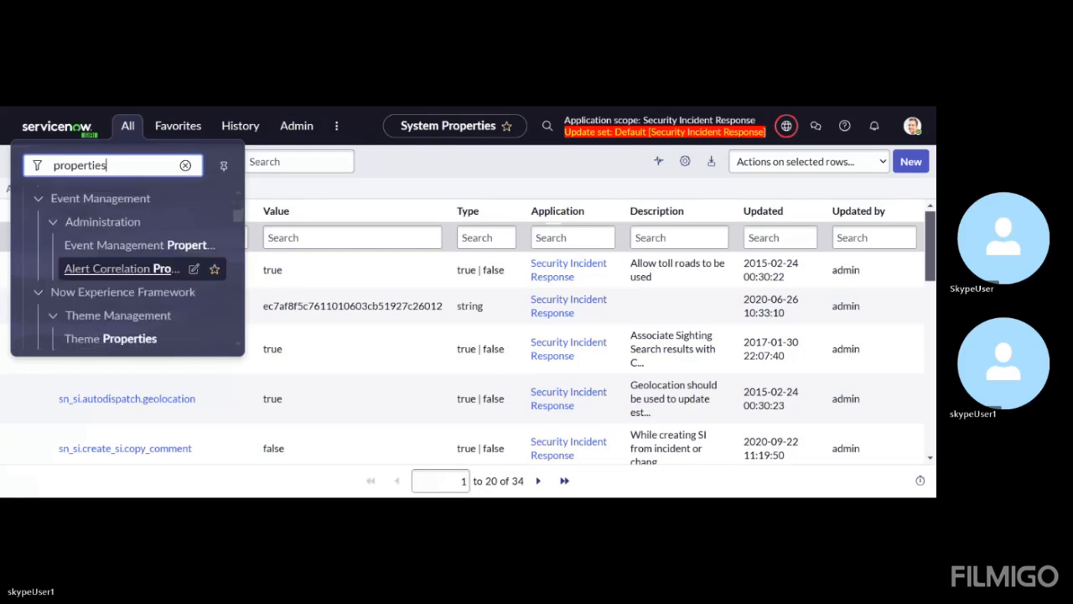
scroll(126, 269, down, 6)
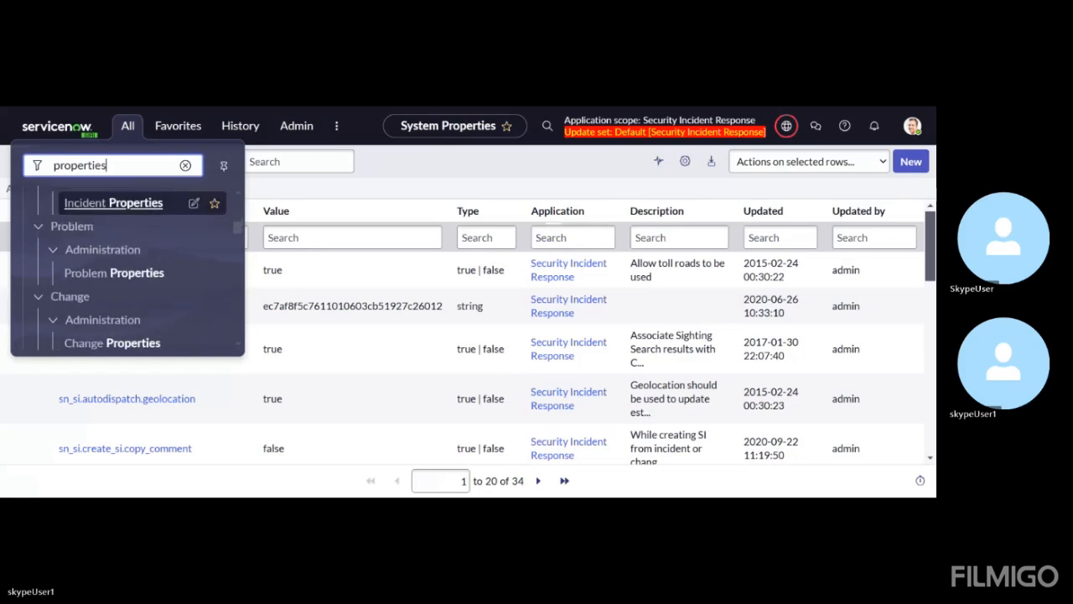
scroll(126, 268, down, 5)
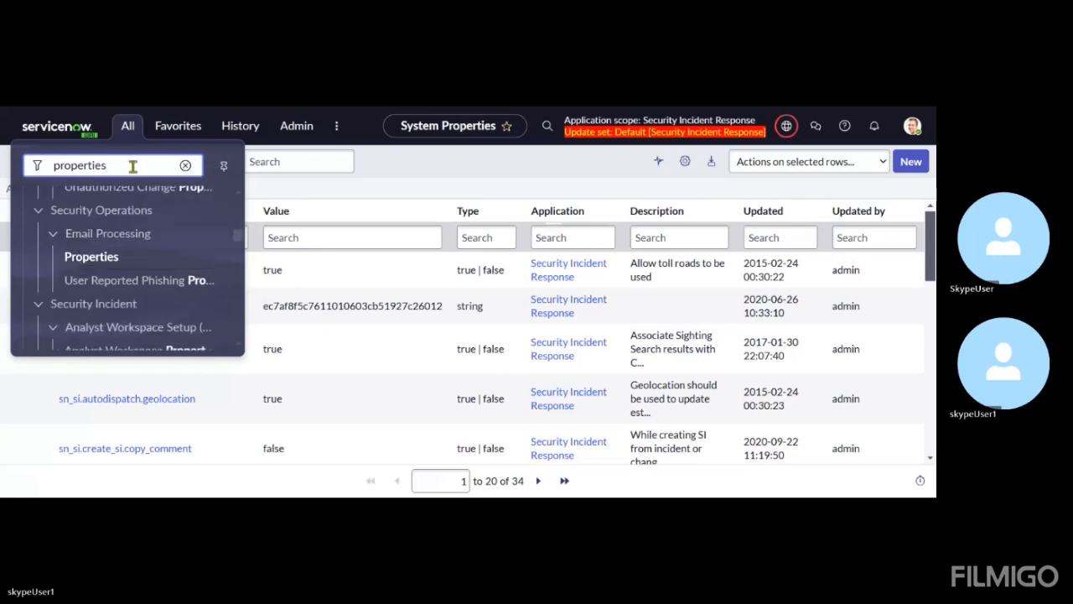
Filter the application navigator by "security incident" instead and collapse the Major Security Incident Management group
key(BackSpace)
key(BackSpace)
key(BackSpace)
key(BackSpace)
key(BackSpace)
key(BackSpace)
key(BackSpace)
key(BackSpace)
key(BackSpace)
key(BackSpace)
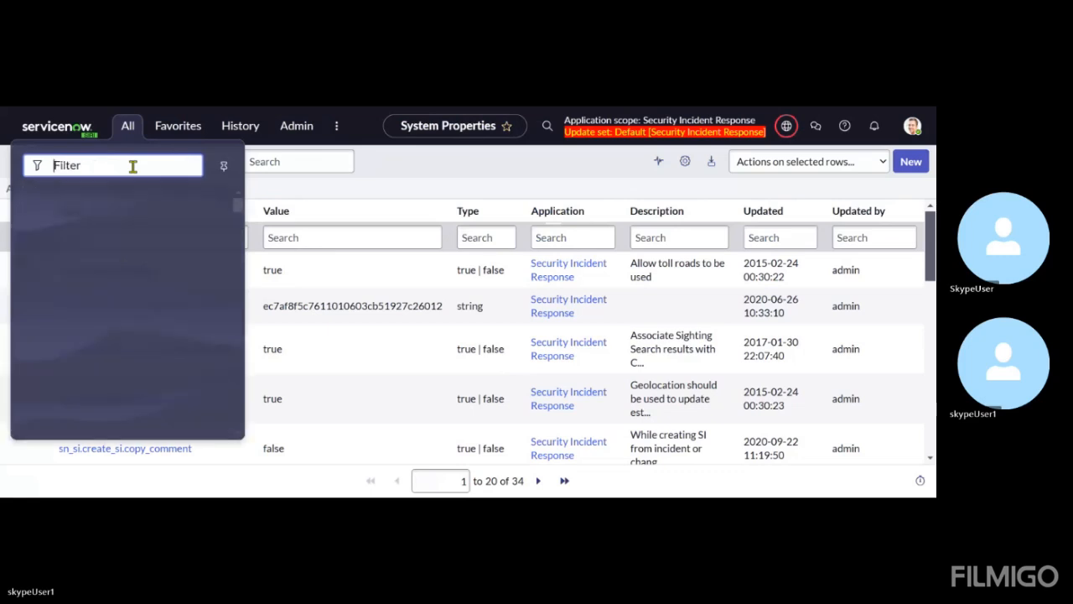
text(securit)
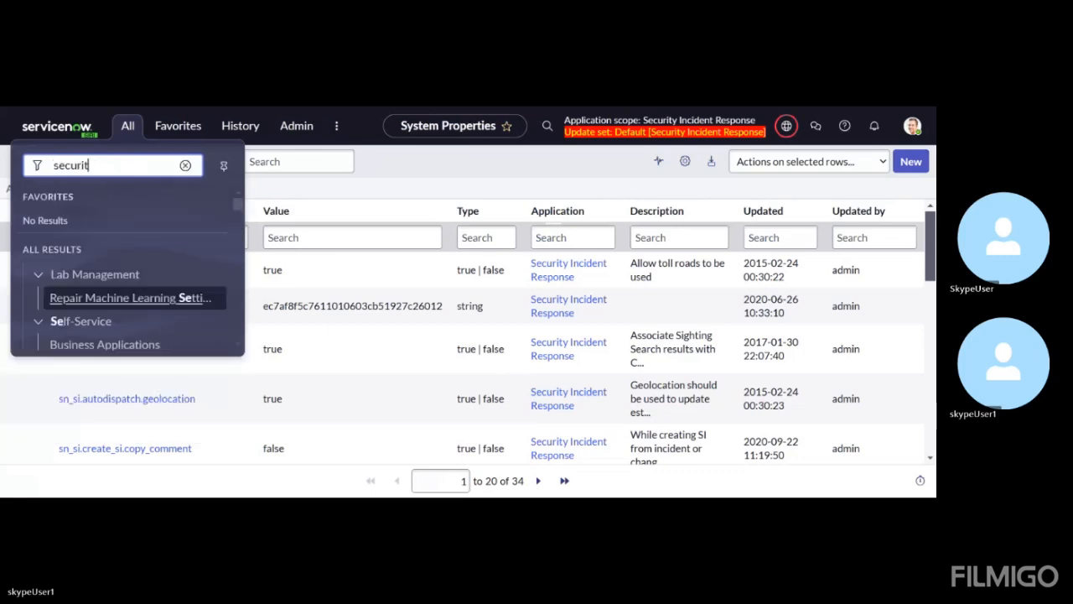
text(y incident)
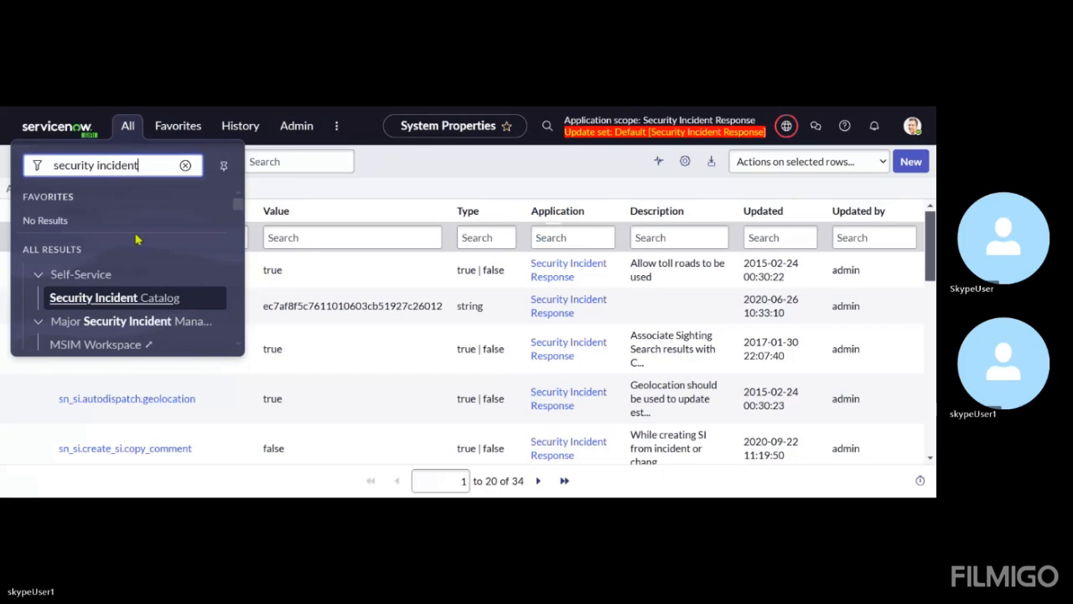
scroll(137, 236, down, 2)
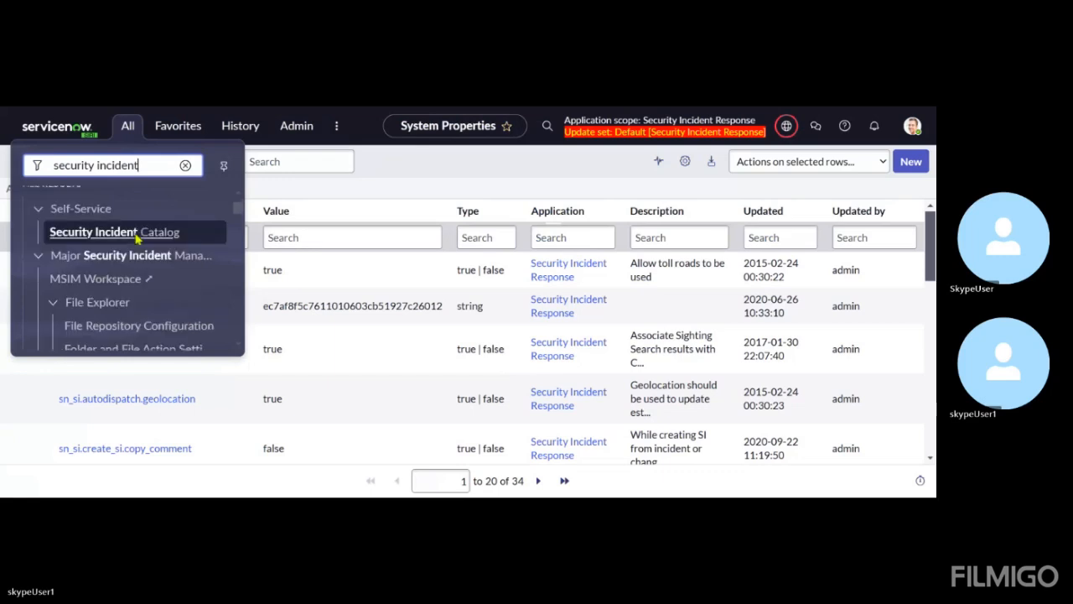
click(39, 265)
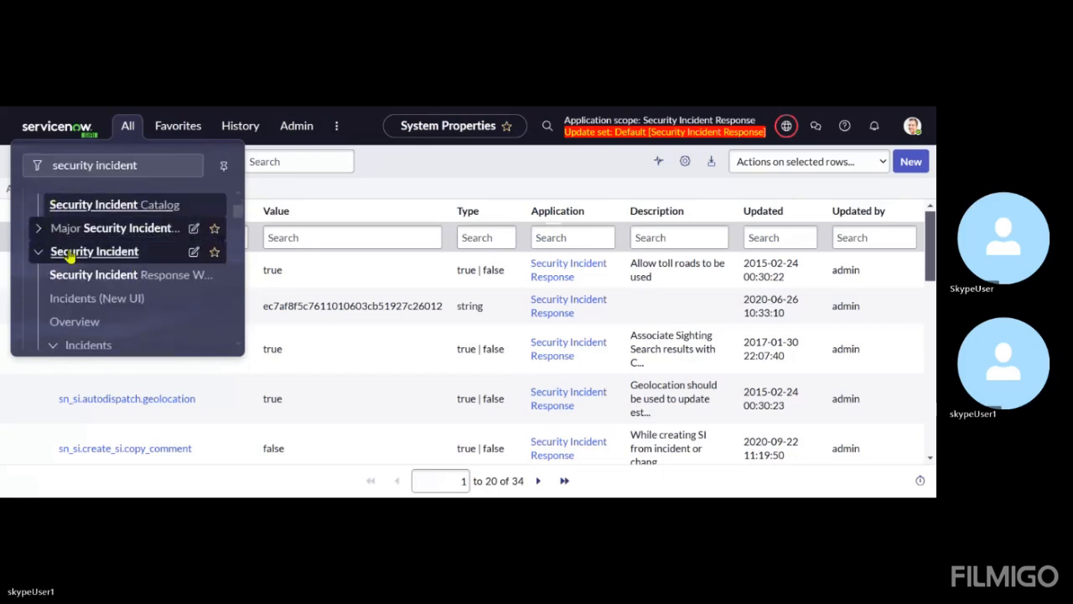
Collapse the Incidents, Response Tasks, Inbound Requests and Post Incident Review groups under Security Incident
scroll(71, 257, down, 1)
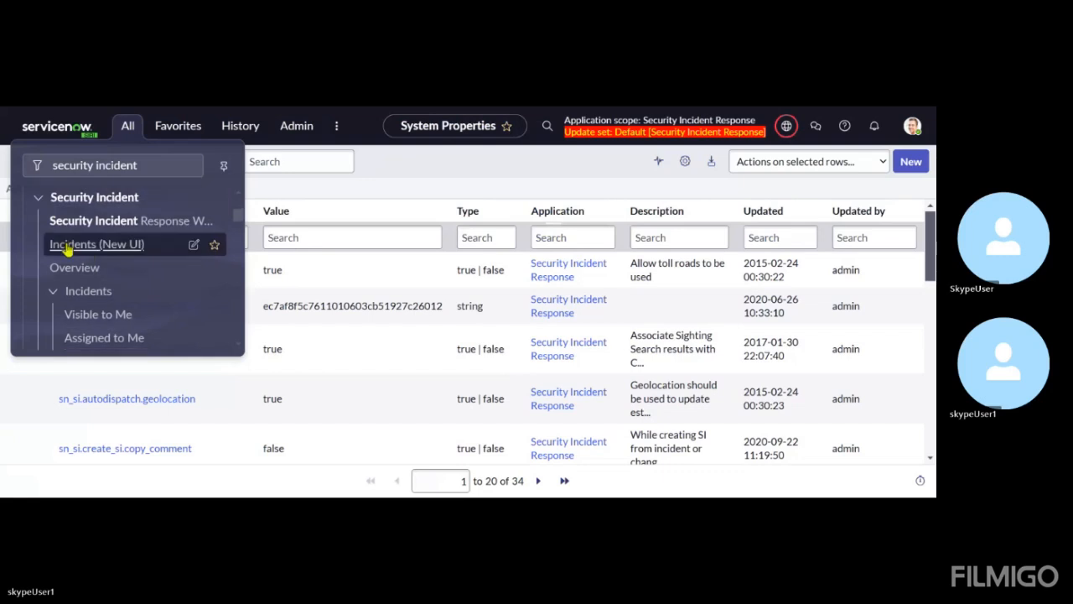
click(53, 293)
scroll(56, 298, down, 1)
click(54, 267)
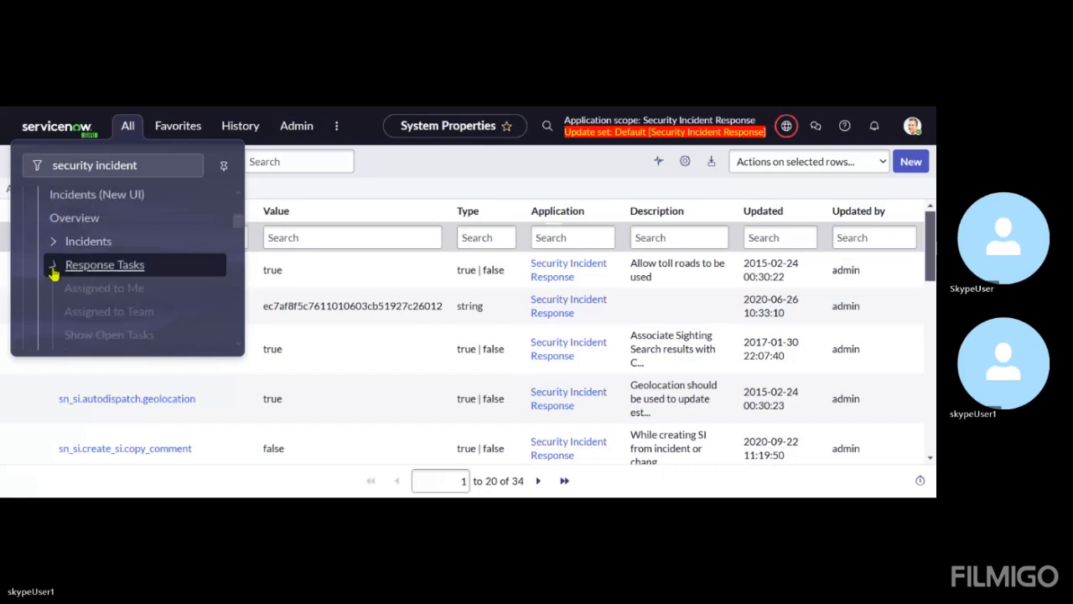
click(54, 281)
scroll(54, 282, down, 1)
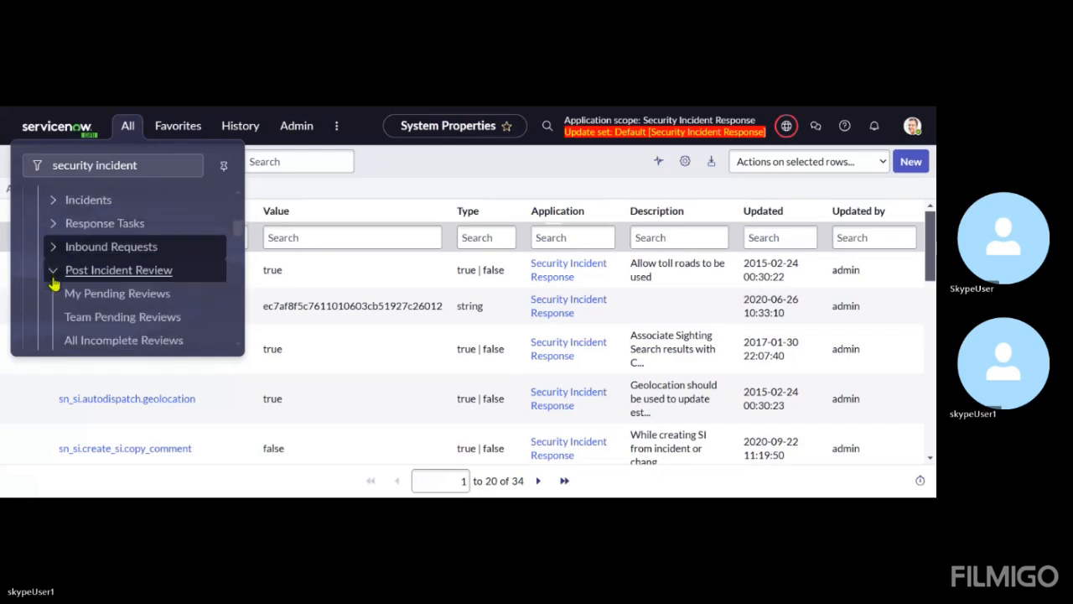
click(54, 277)
scroll(54, 281, down, 1)
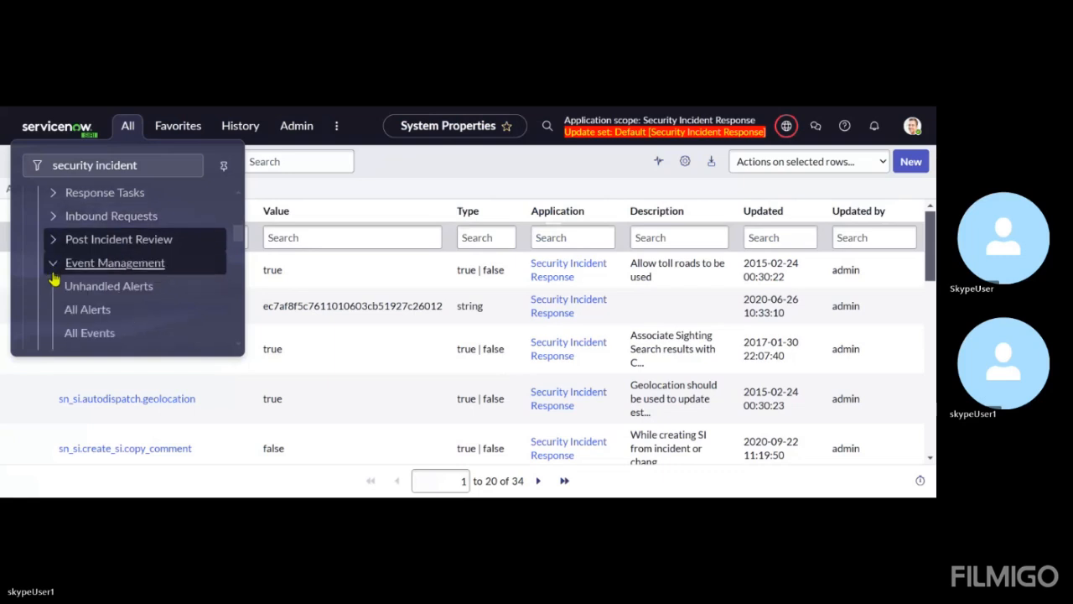
click(54, 250)
click(54, 247)
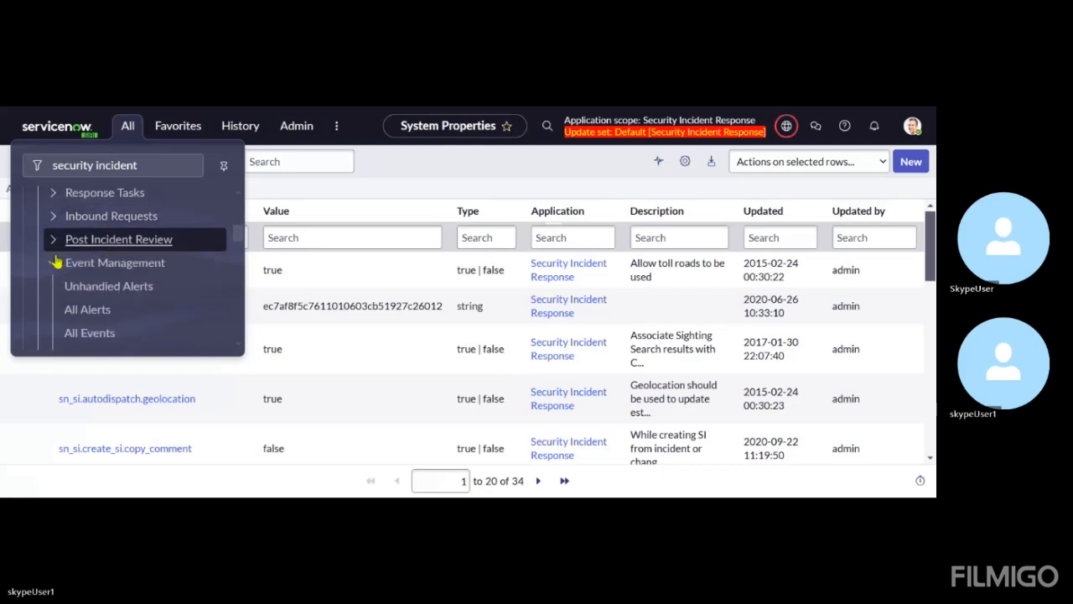
Collapse the remaining Security Incident groups from Event Management to Manual Runbook and open Properties under Administration
click(54, 262)
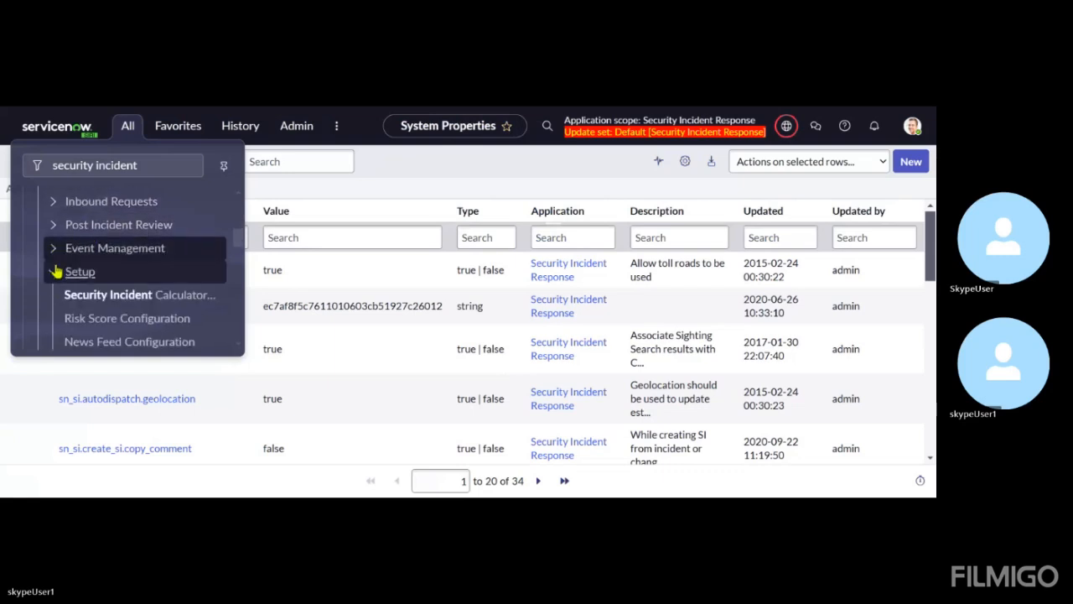
click(55, 271)
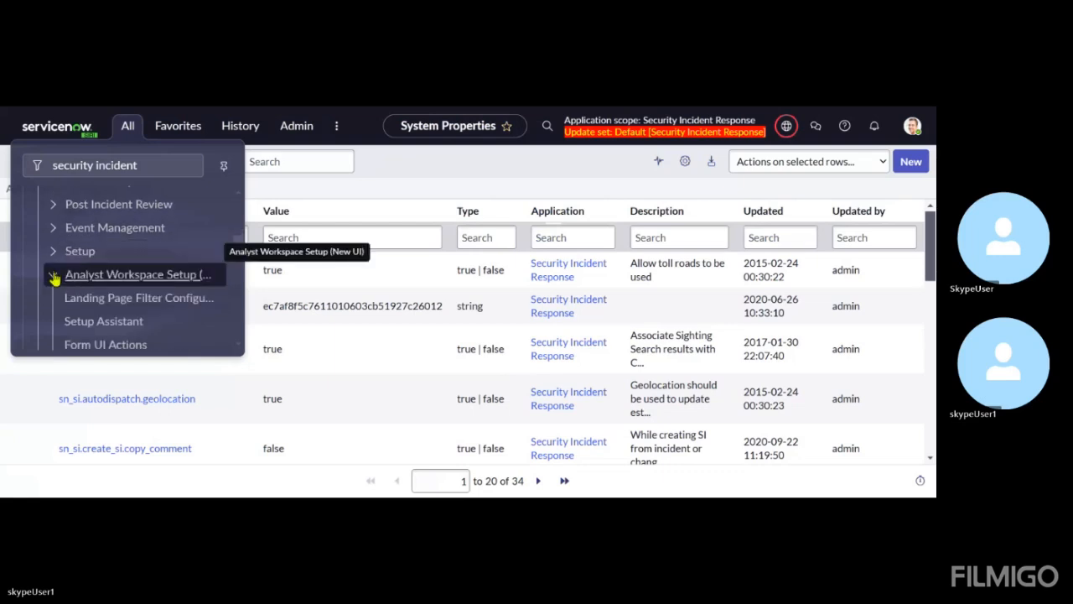
click(54, 276)
click(55, 278)
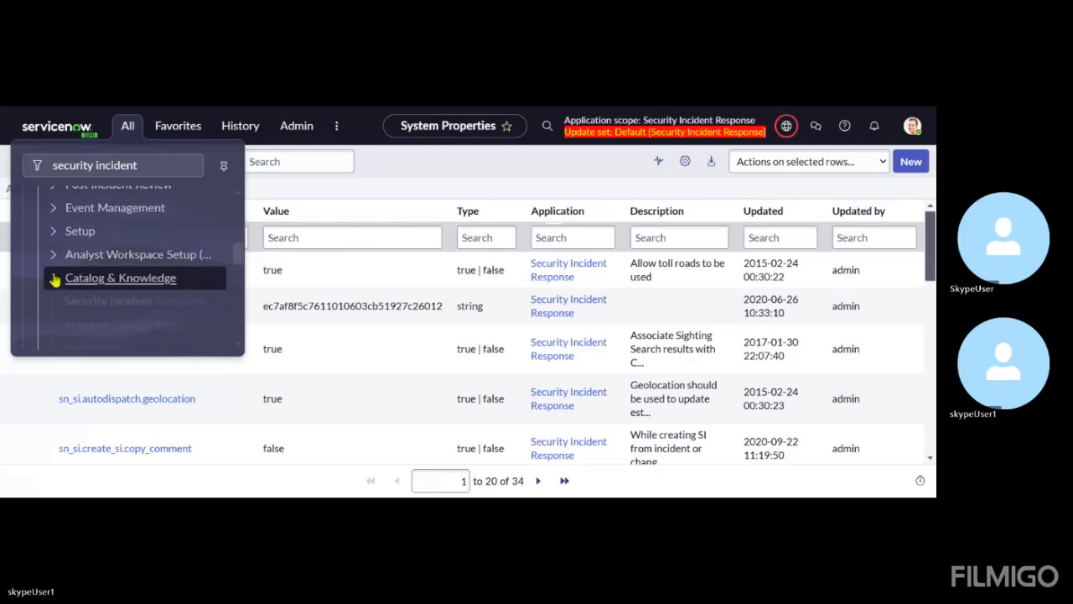
click(54, 275)
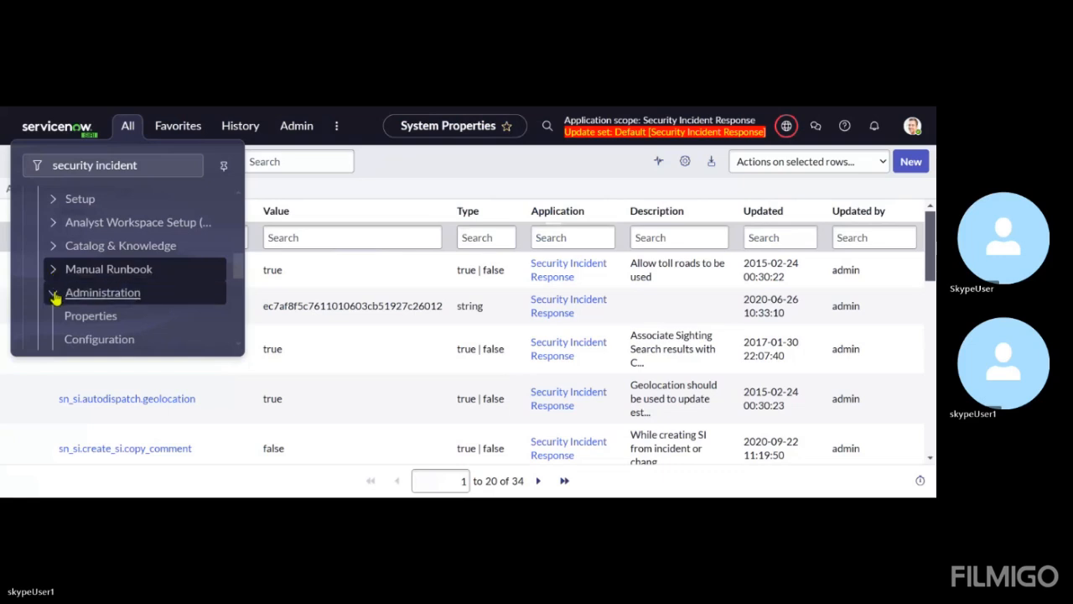
click(84, 319)
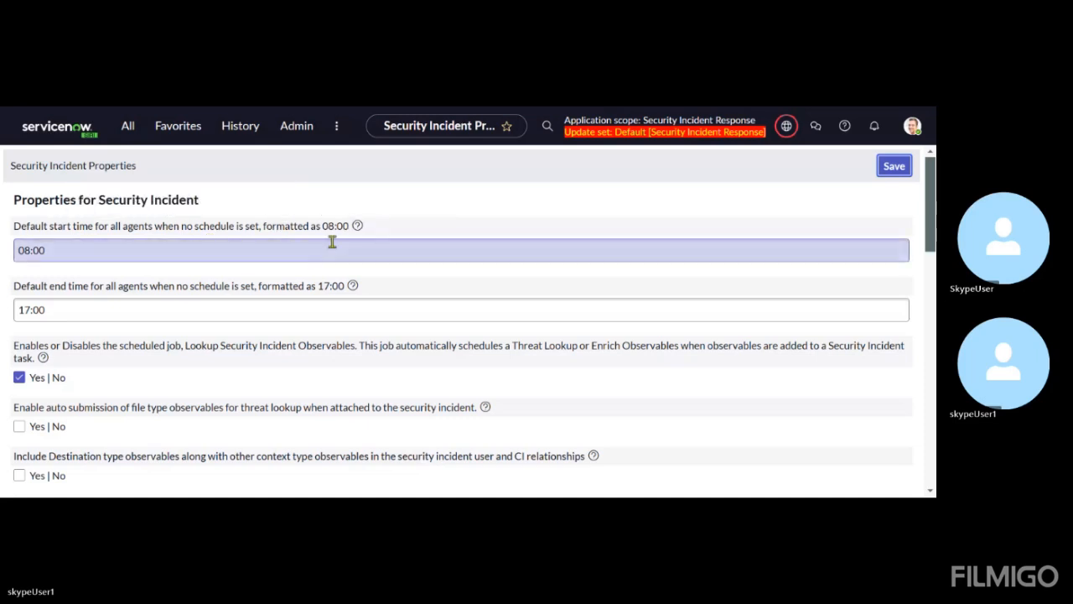
Examine the Security Incident properties, covering agent default times, observables, risk score ranges and auto-assignment weights
scroll(278, 306, down, 1)
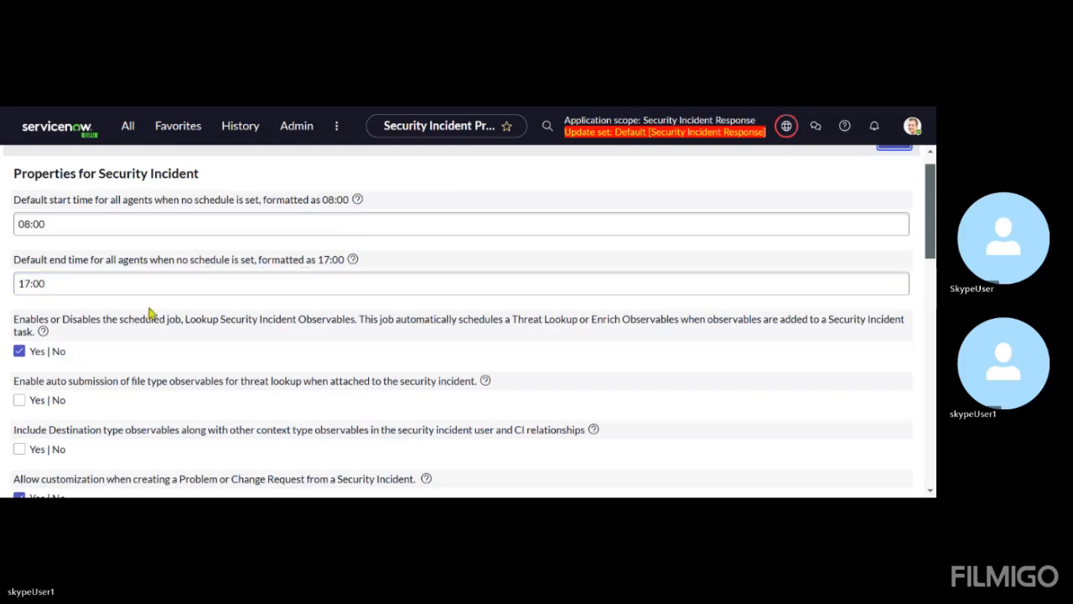
scroll(156, 316, down, 1)
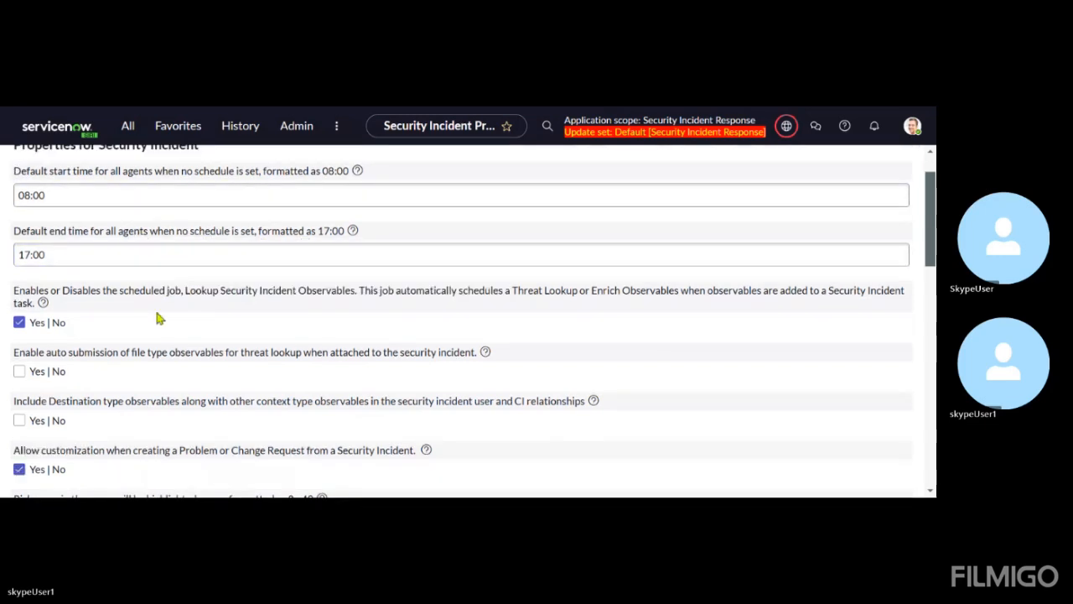
scroll(127, 364, down, 1)
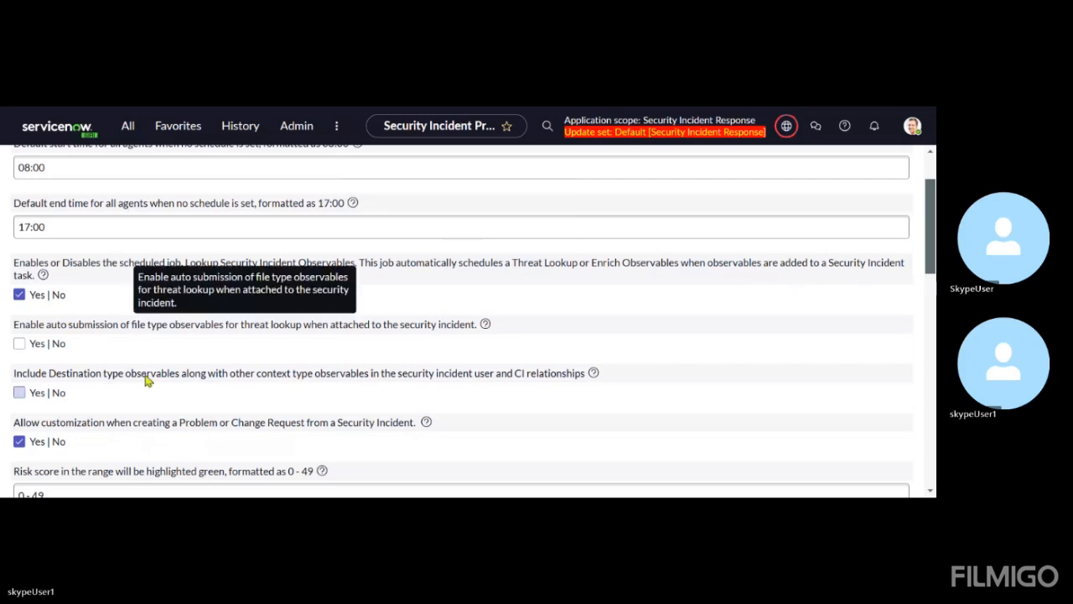
scroll(147, 380, down, 5)
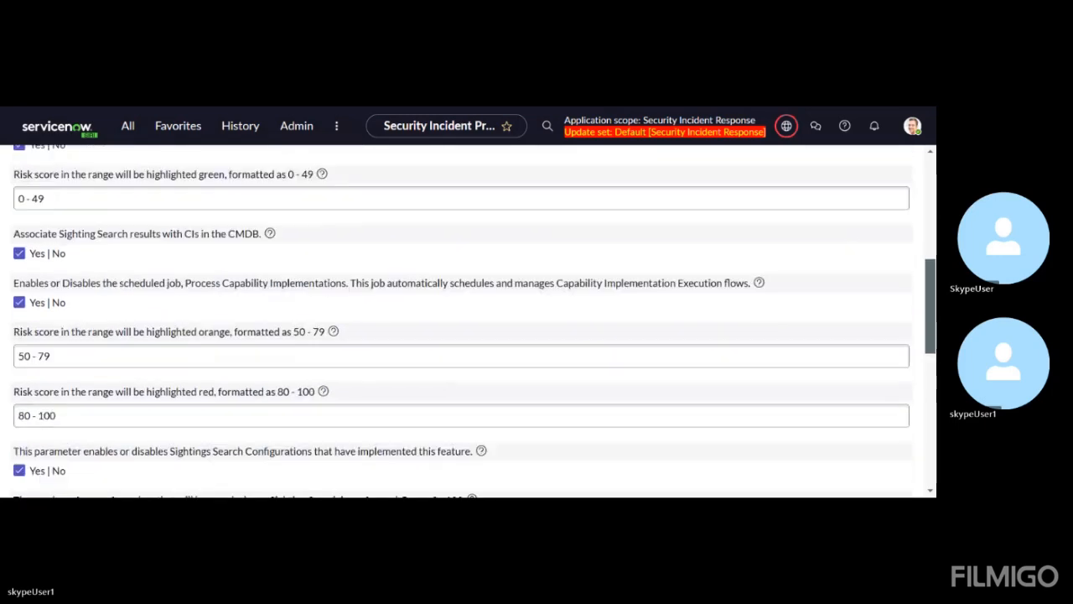
scroll(461, 321, down, 2)
scroll(461, 321, down, 5)
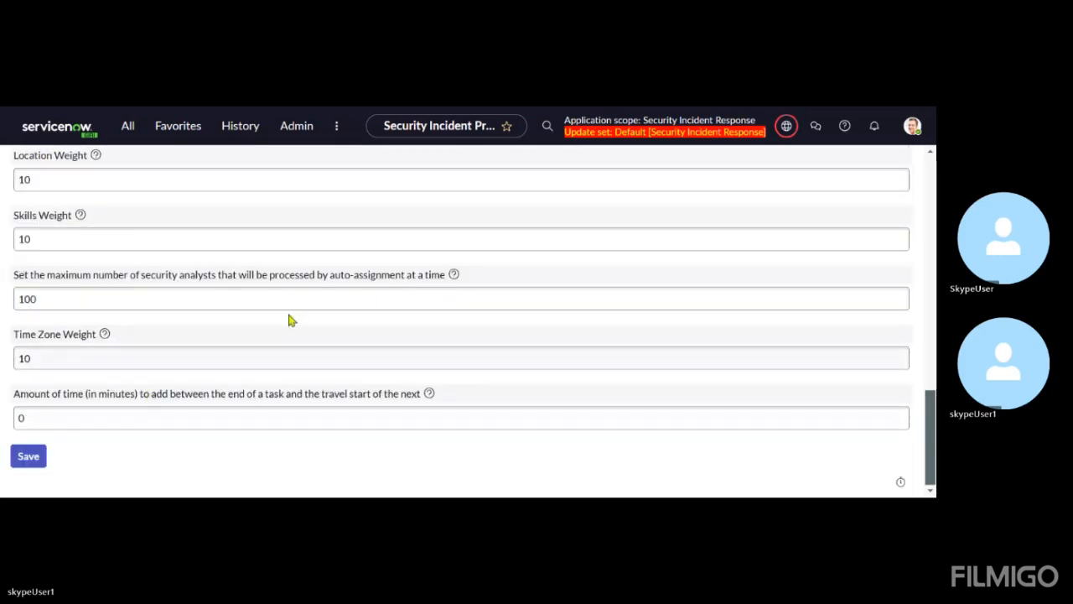
scroll(289, 319, up, 15)
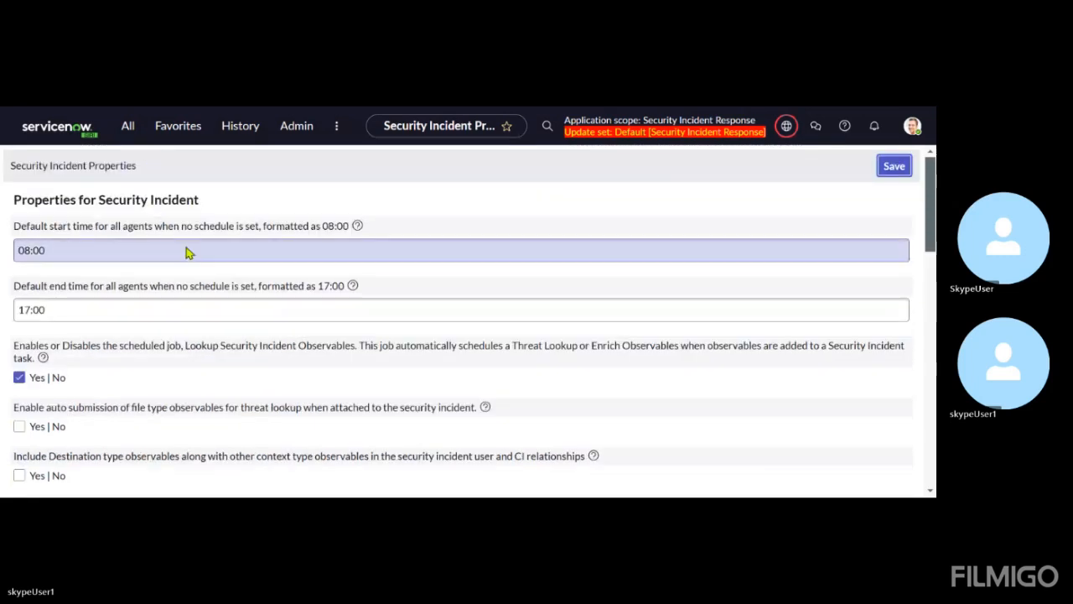
Filter the application navigator by "roles"
click(130, 140)
click(192, 172)
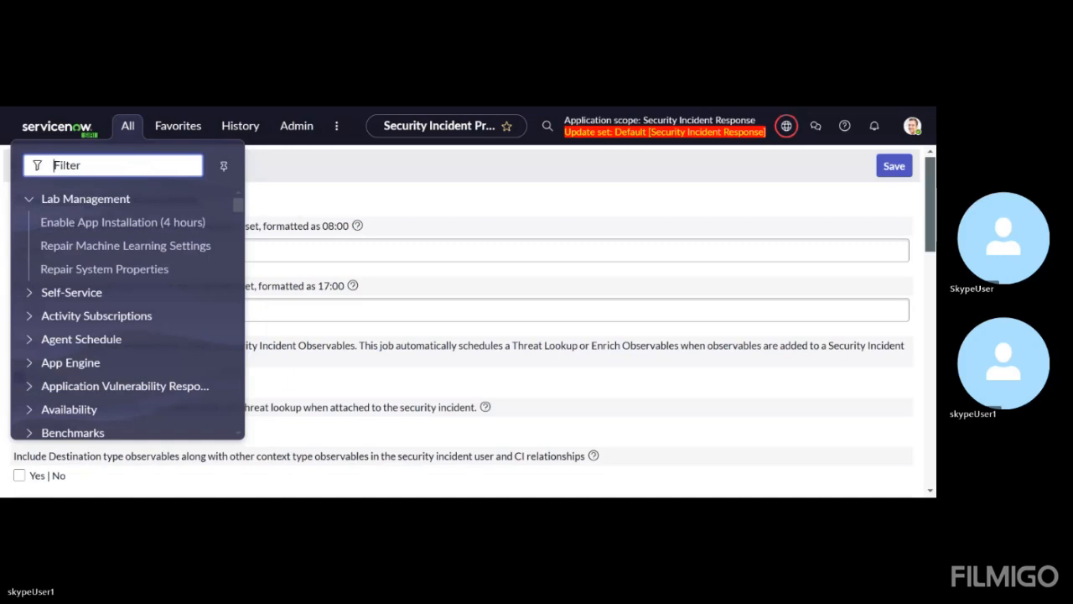
text(roles)
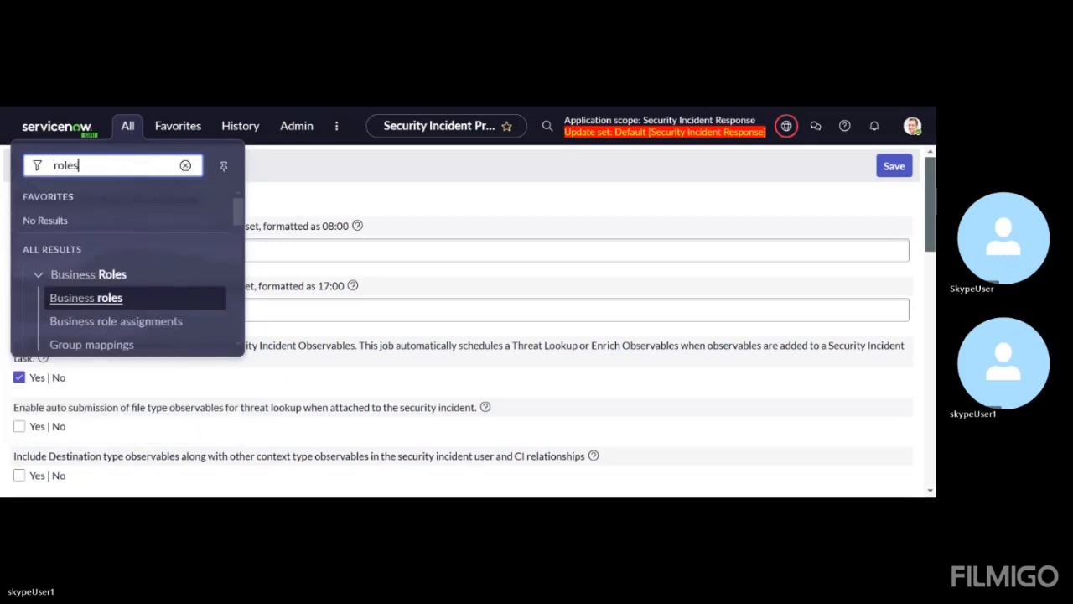
key(BackSpace)
text(s)
Open the Roles list under Security Incident Setup and look through the sn_si roles and their descriptions
scroll(141, 250, down, 3)
scroll(141, 250, down, 2)
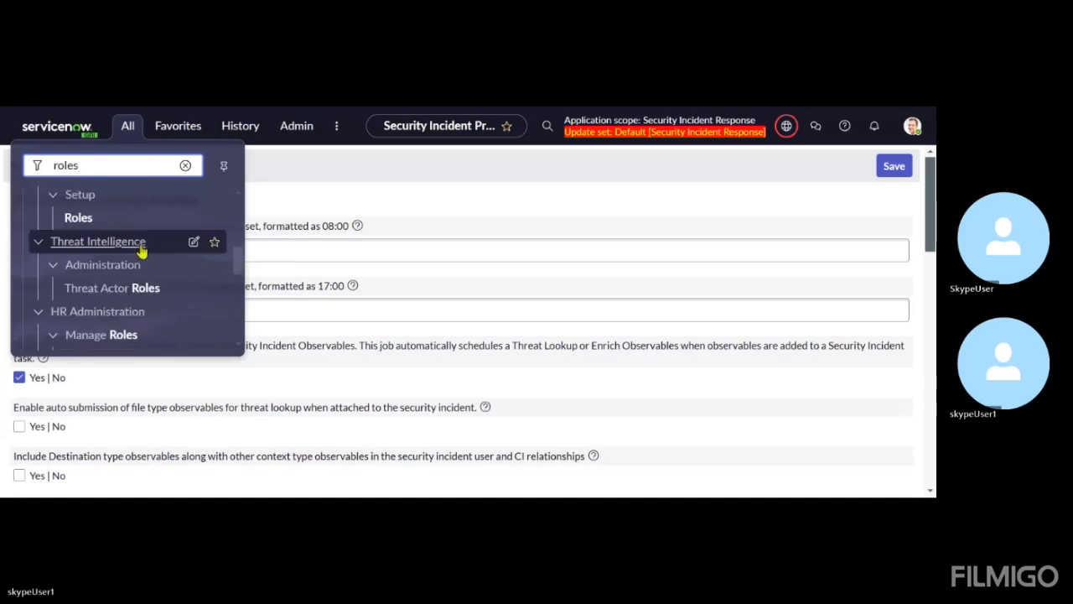
scroll(140, 246, up, 1)
scroll(140, 246, down, 4)
scroll(141, 250, up, 4)
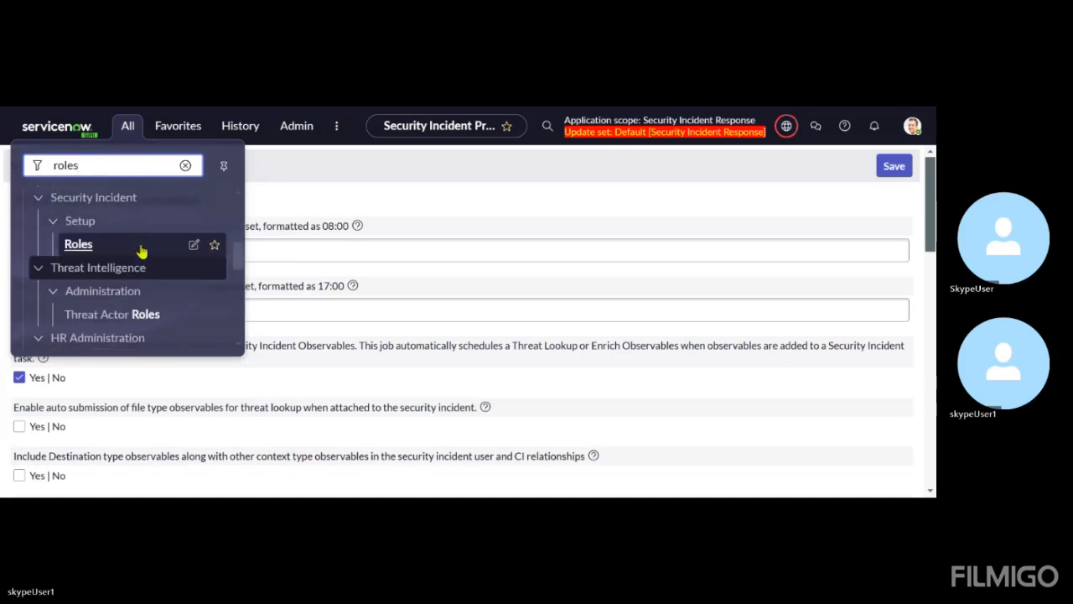
click(72, 251)
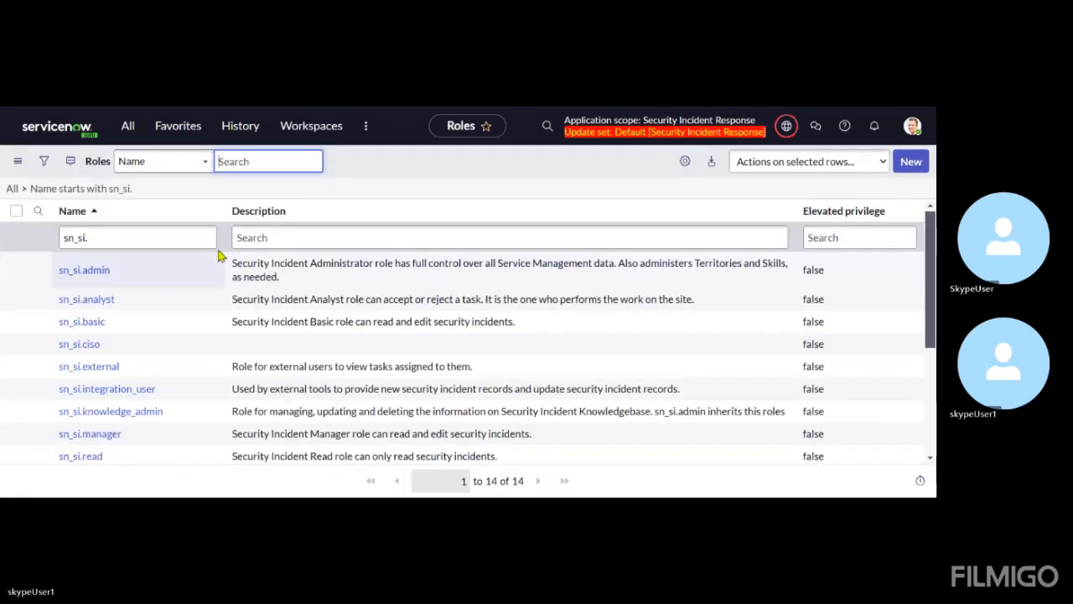
scroll(235, 256, down, 5)
scroll(234, 258, up, 5)
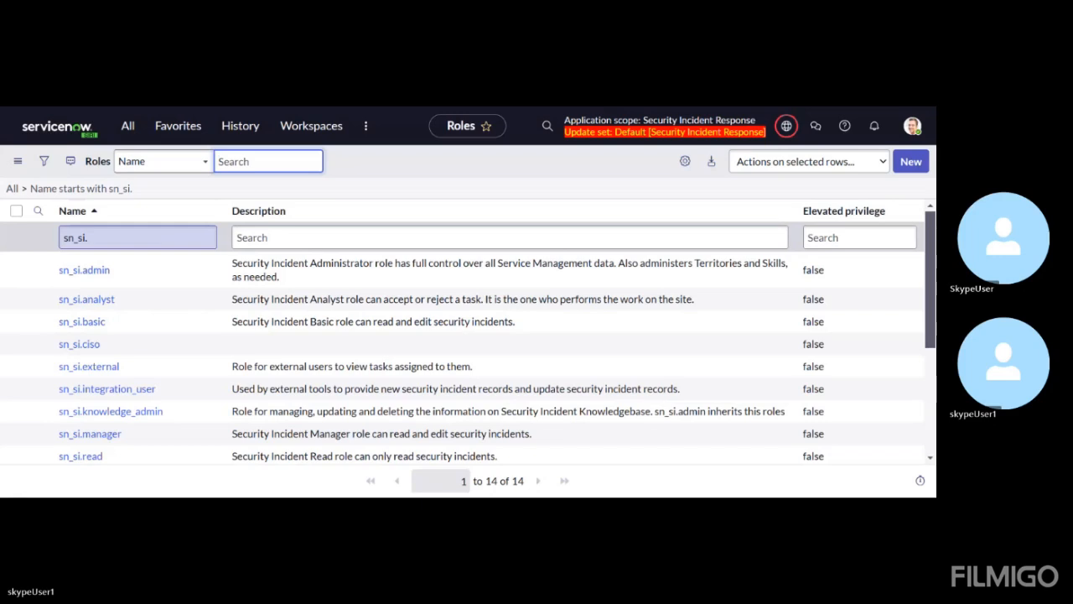
Filter the Roles list to names starting with sn_si.admin
click(143, 237)
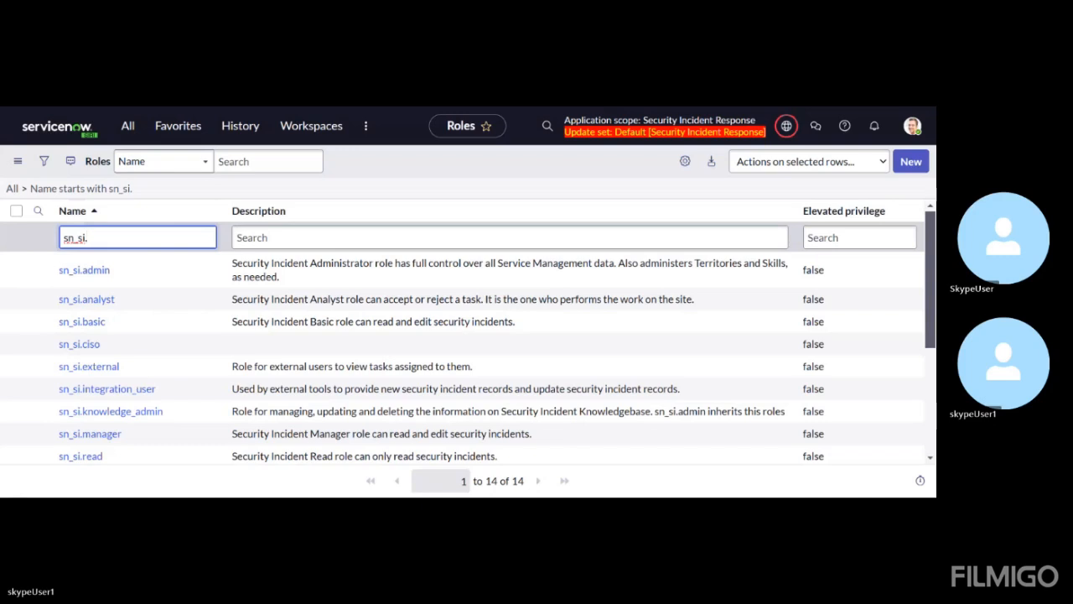
text(admin)
key(Return)
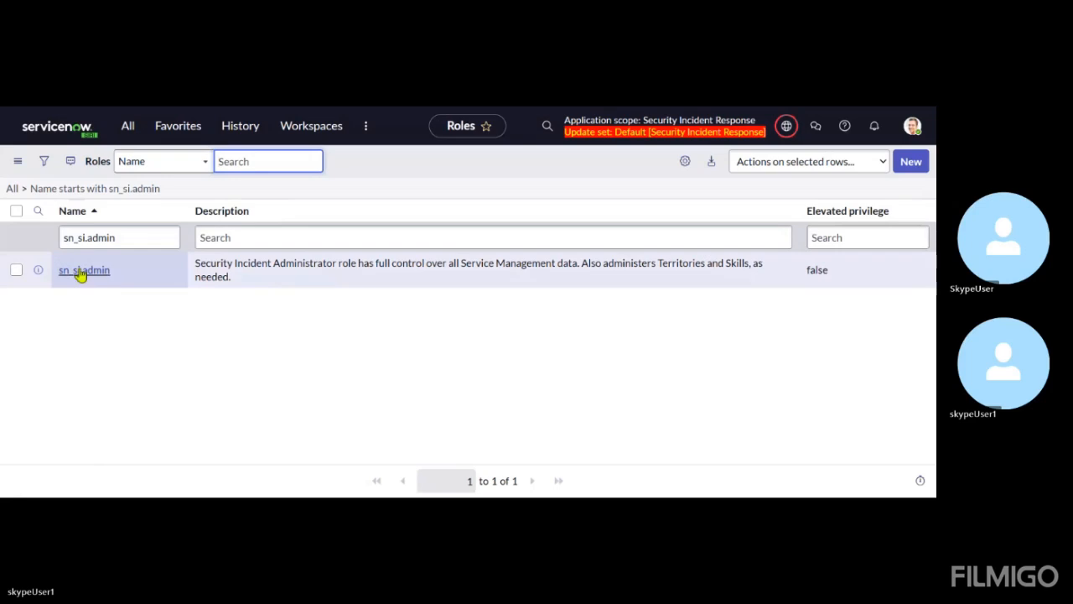
Open the sn_si.admin role record and look over its details and Contains Roles list
click(229, 109)
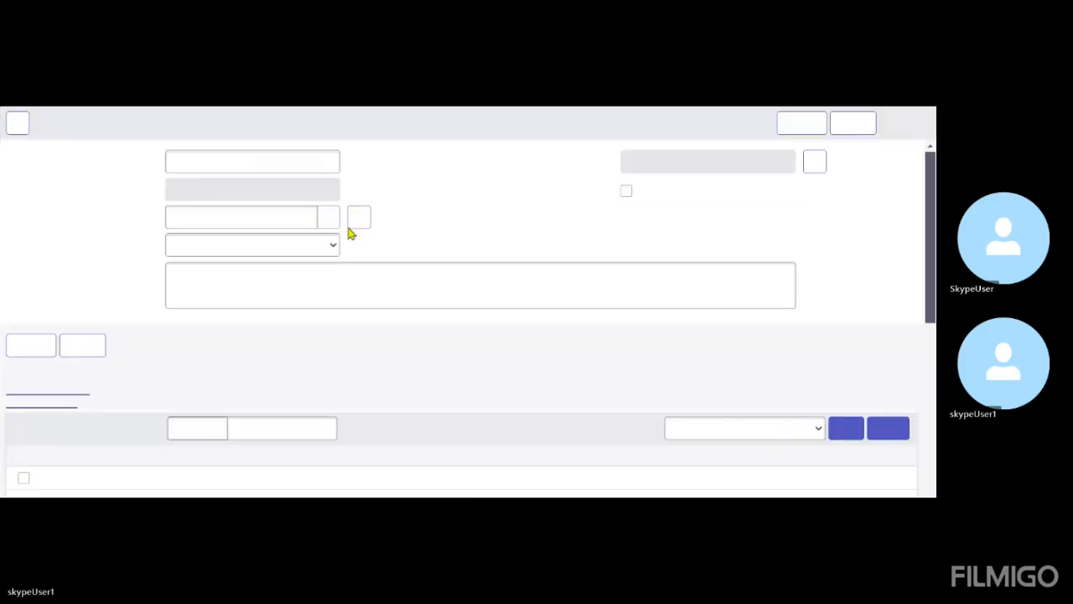
scroll(349, 272, down, 3)
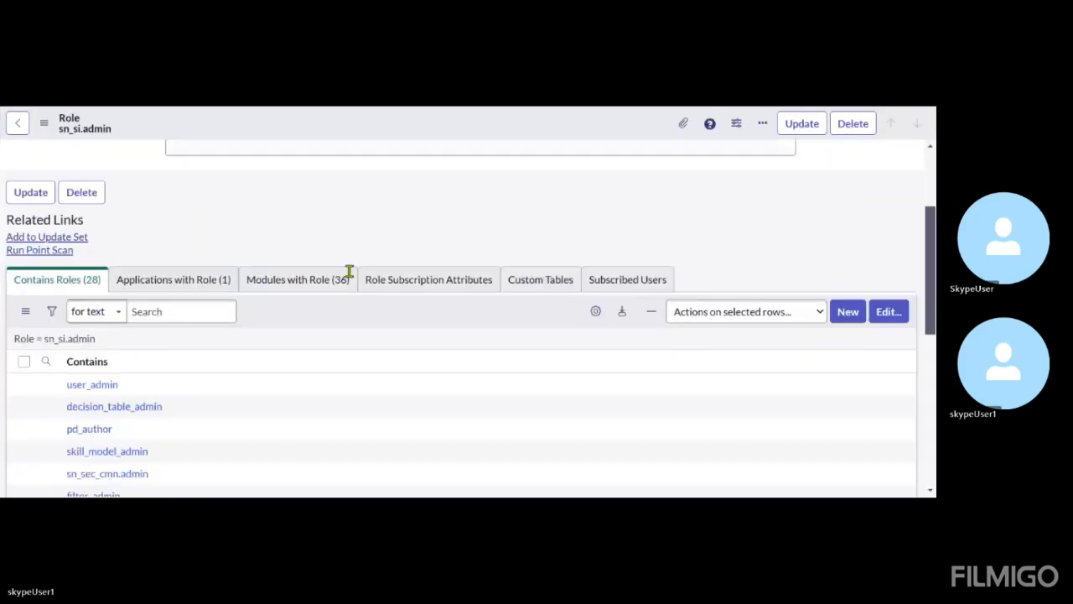
scroll(348, 273, down, 1)
scroll(254, 366, up, 5)
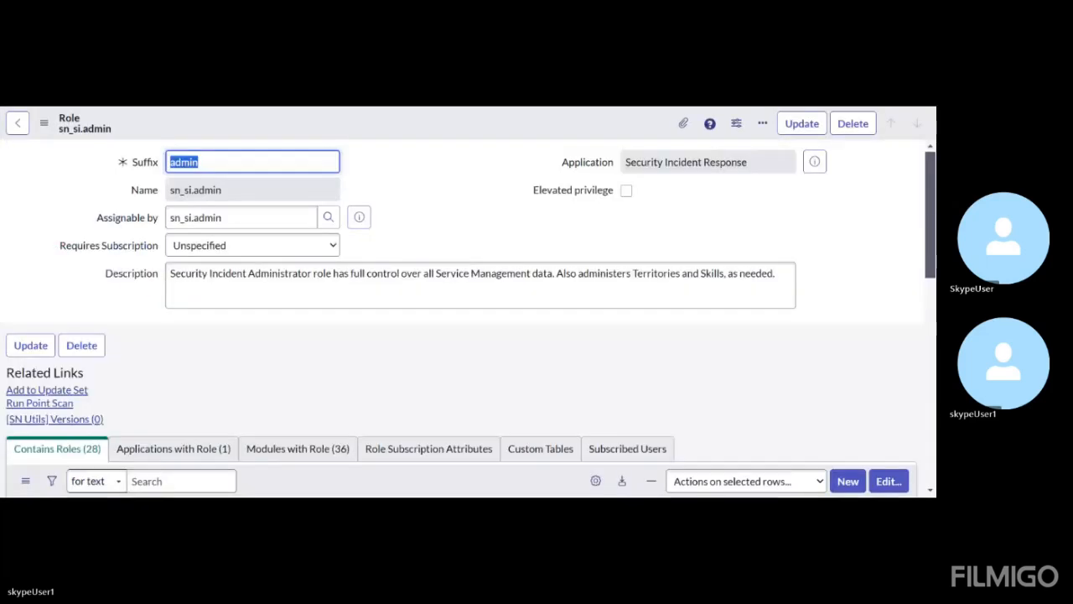
scroll(253, 366, down, 1)
scroll(255, 372, down, 3)
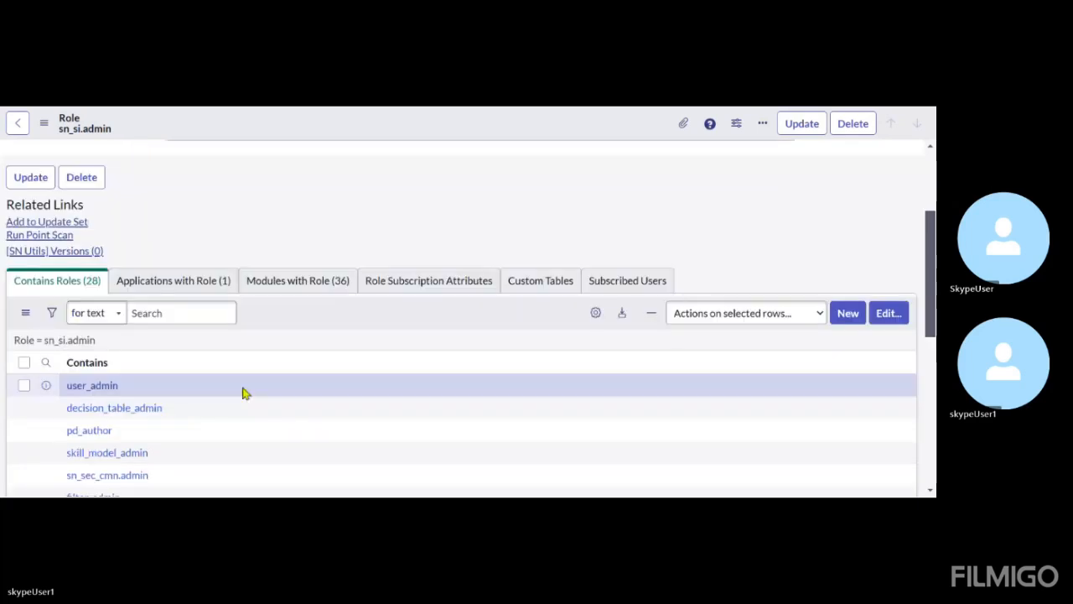
Search the roles contained in sn_si.admin for sn_si.knowledge_admin
click(46, 363)
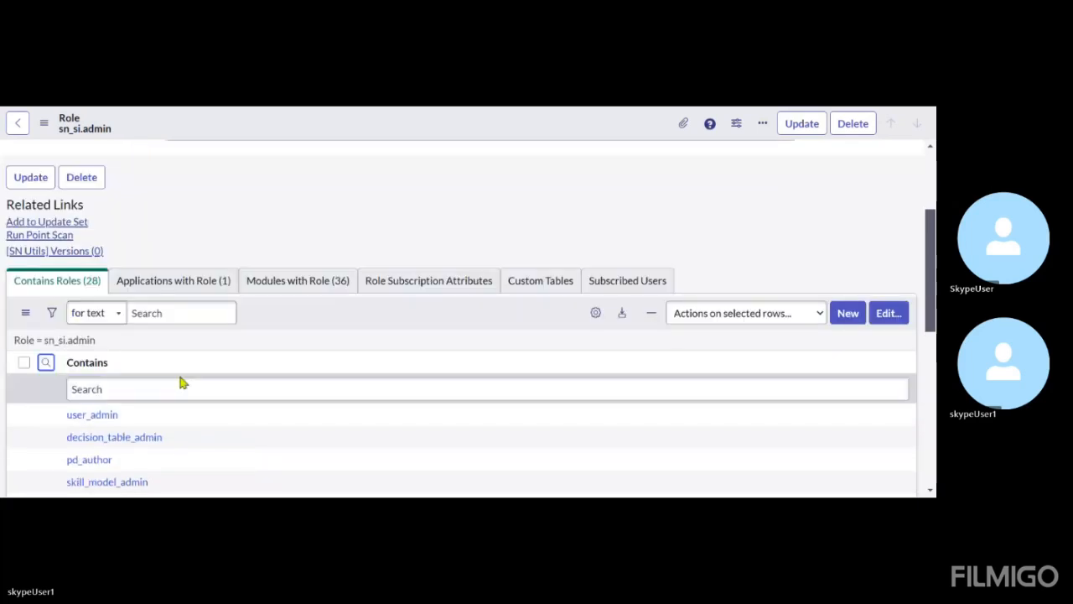
scroll(183, 383, down, 1)
click(216, 346)
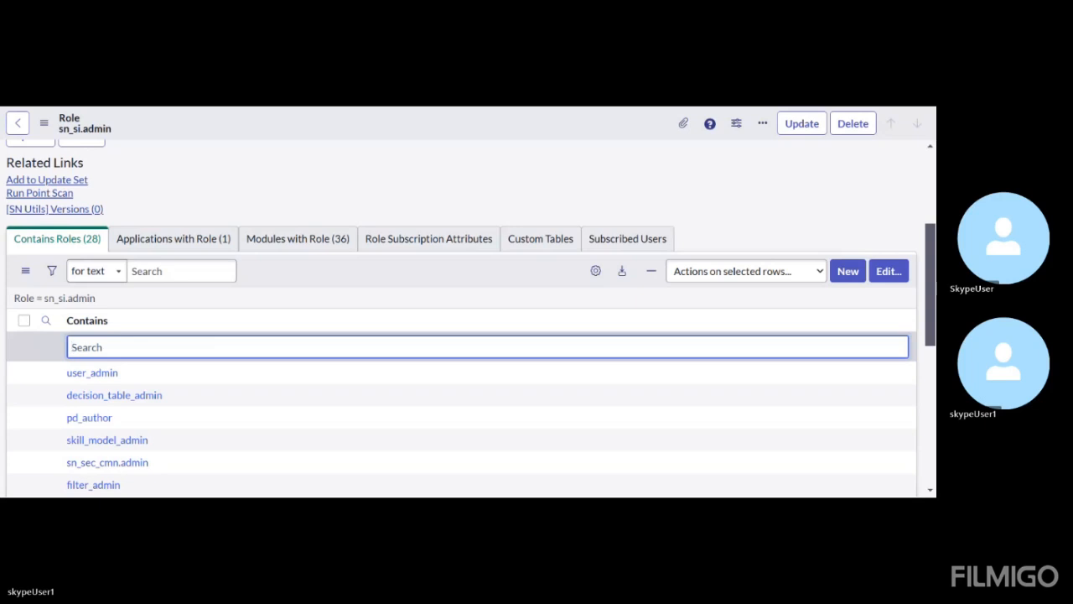
text(sn_si.knowledge_admin)
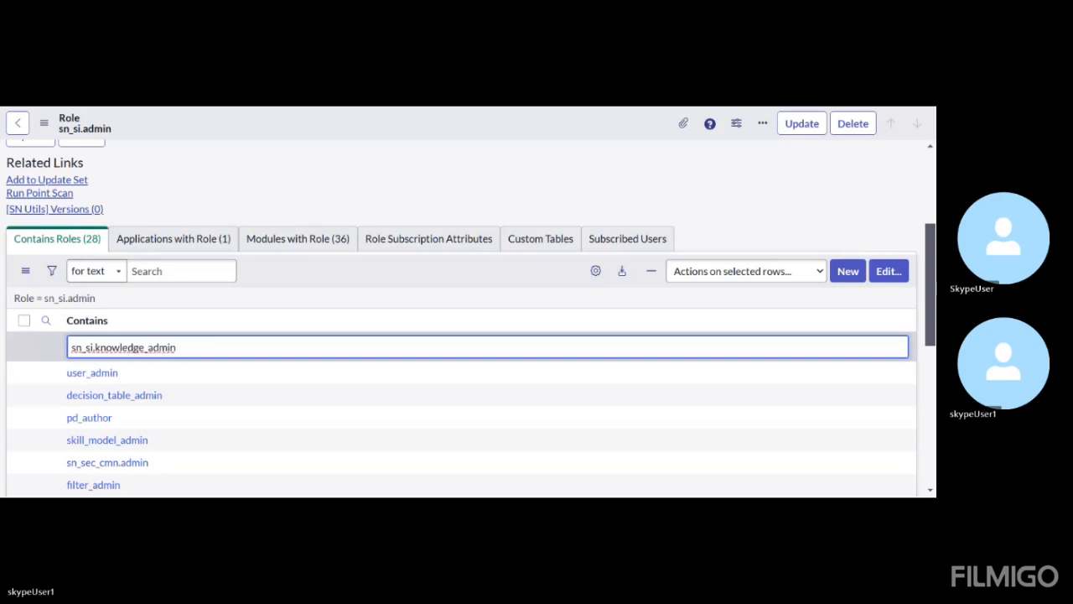
key(Return)
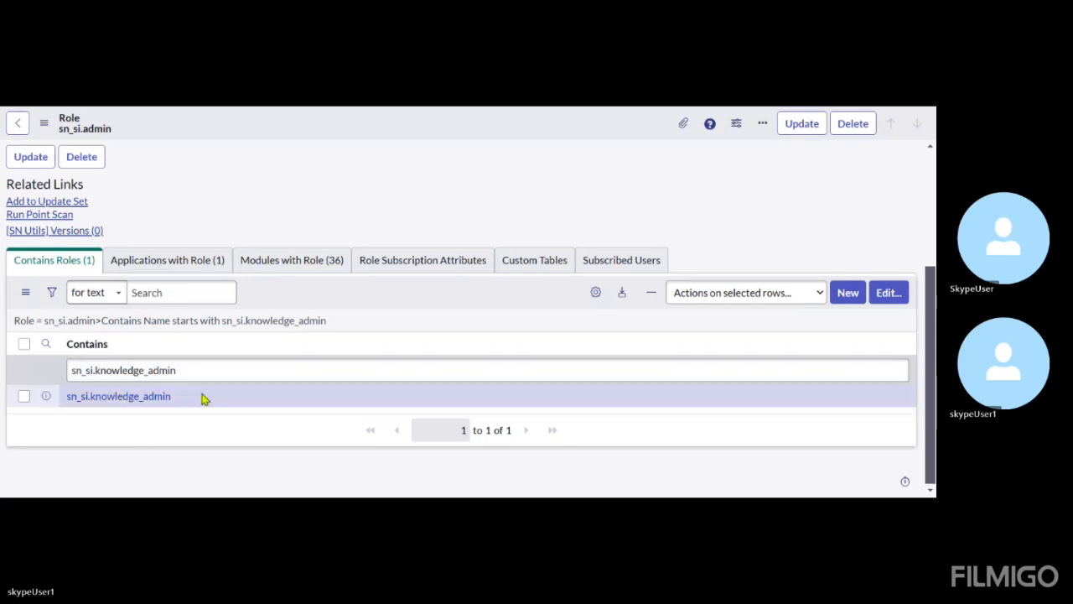
Open the sn_si.knowledge_admin role separately and view the roles it contains
drag(204, 399, 60, 404)
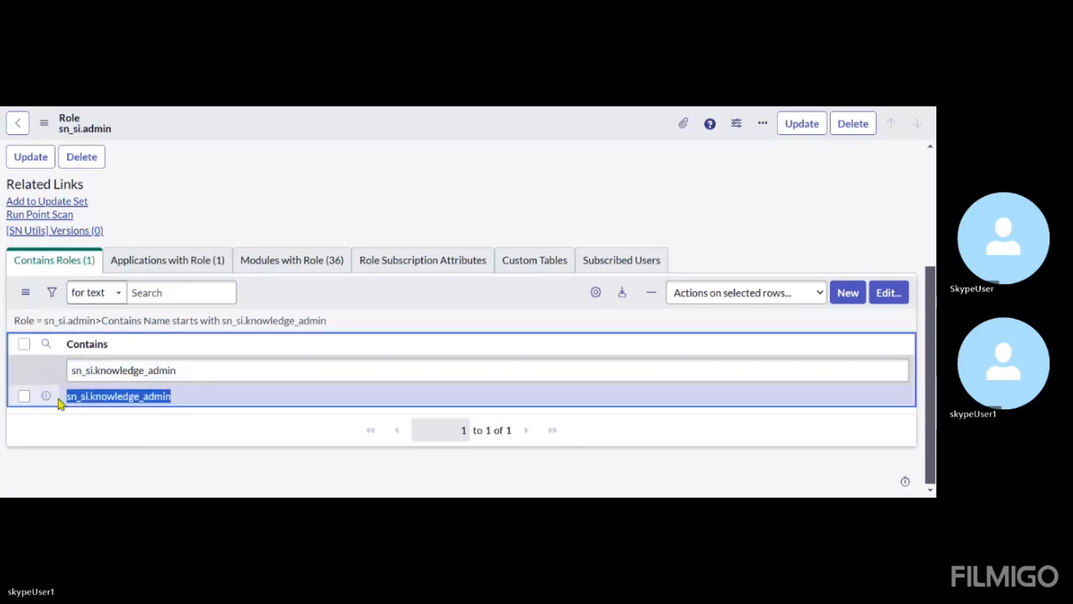
click(135, 402)
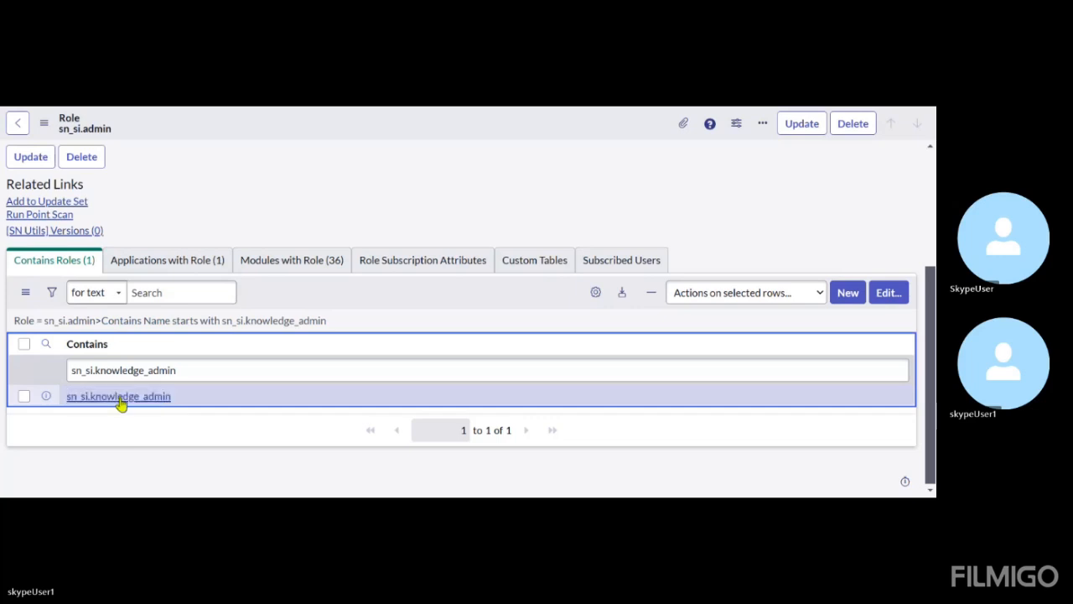
click(266, 168)
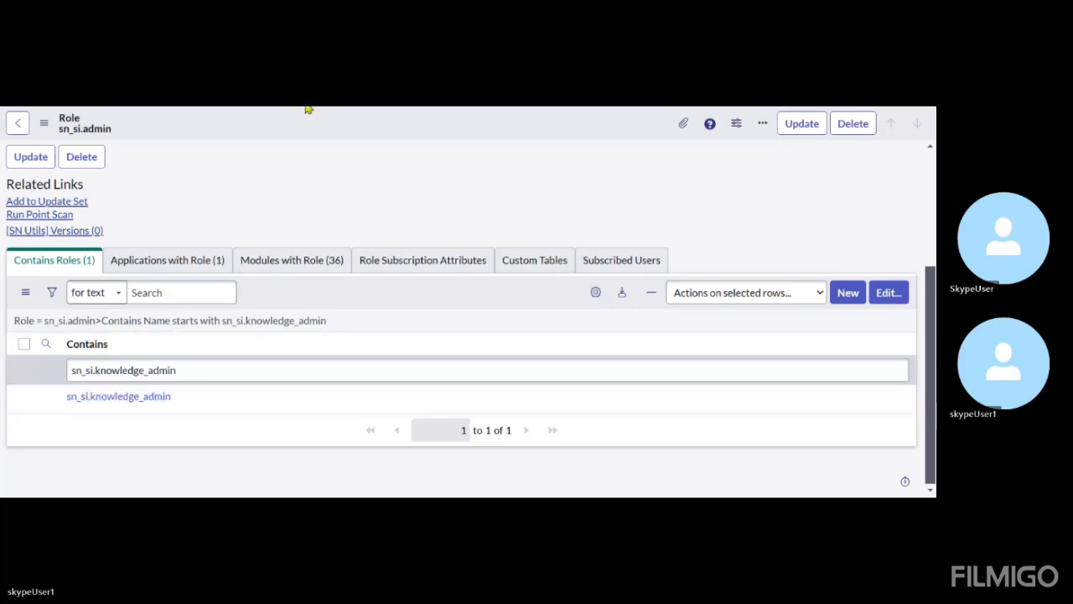
scroll(276, 338, down, 3)
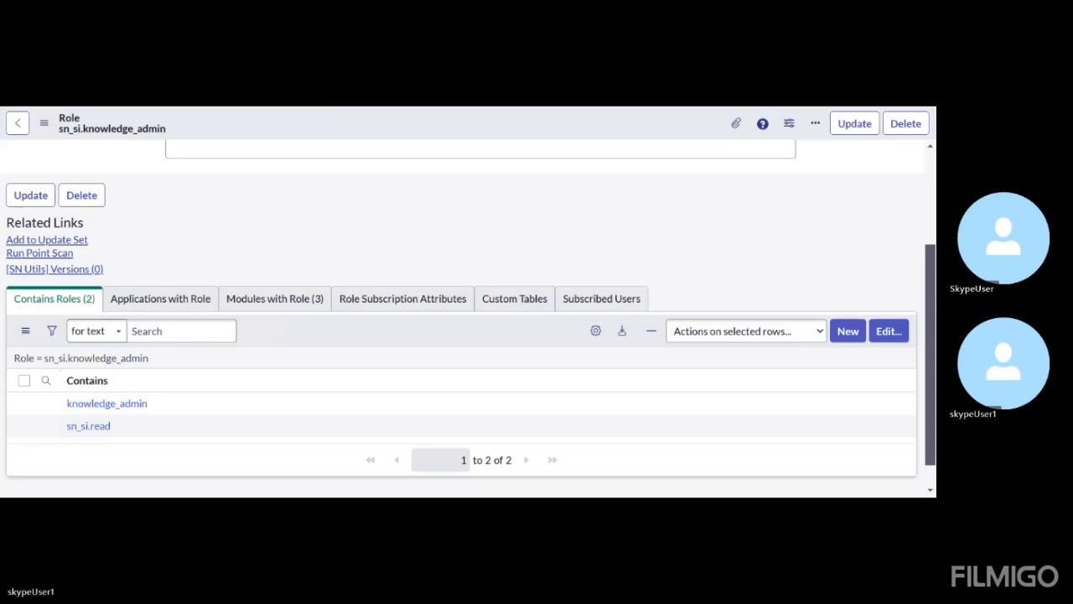
Back in the sn_si.admin role, replace the contained-roles filter with sn_si.manager
click(197, 399)
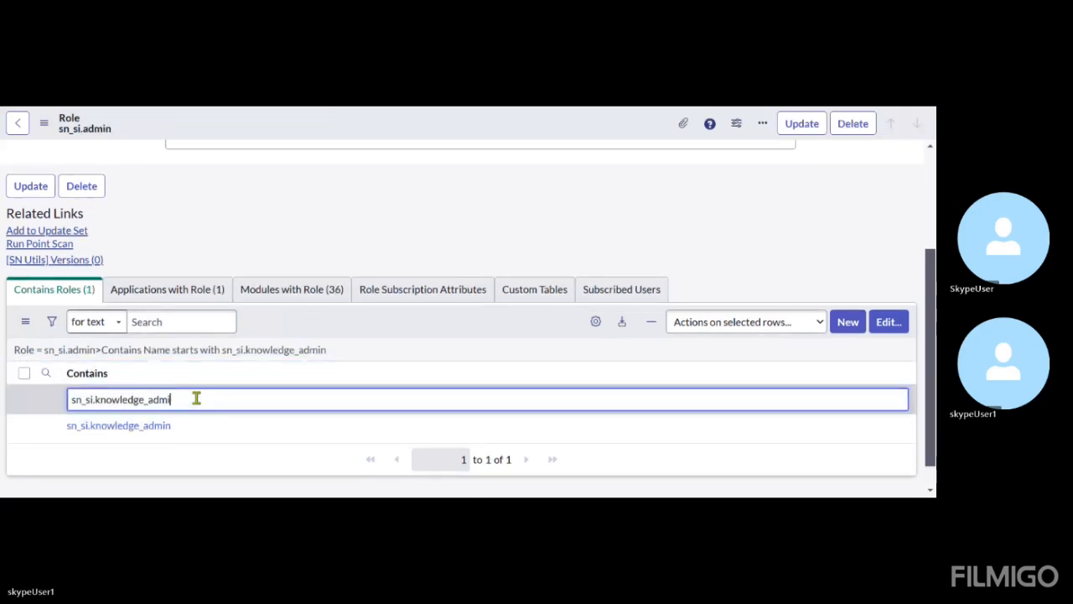
key(BackSpace)
key(BackSpace)
key(BackSpace)
key(BackSpace)
key(BackSpace)
key(BackSpace)
key(BackSpace)
key(BackSpace)
key(BackSpace)
key(BackSpace)
key(BackSpace)
key(BackSpace)
key(BackSpace)
key(BackSpace)
key(BackSpace)
key(BackSpace)
key(BackSpace)
key(BackSpace)
key(BackSpace)
key(BackSpace)
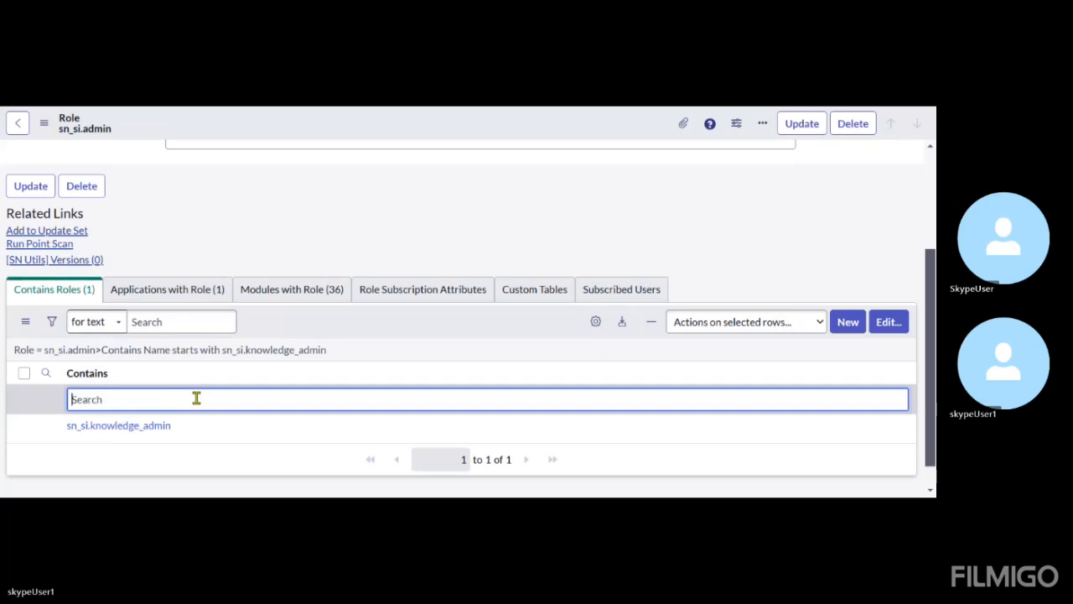
text(sn_si.ma)
text(nager)
key(Return)
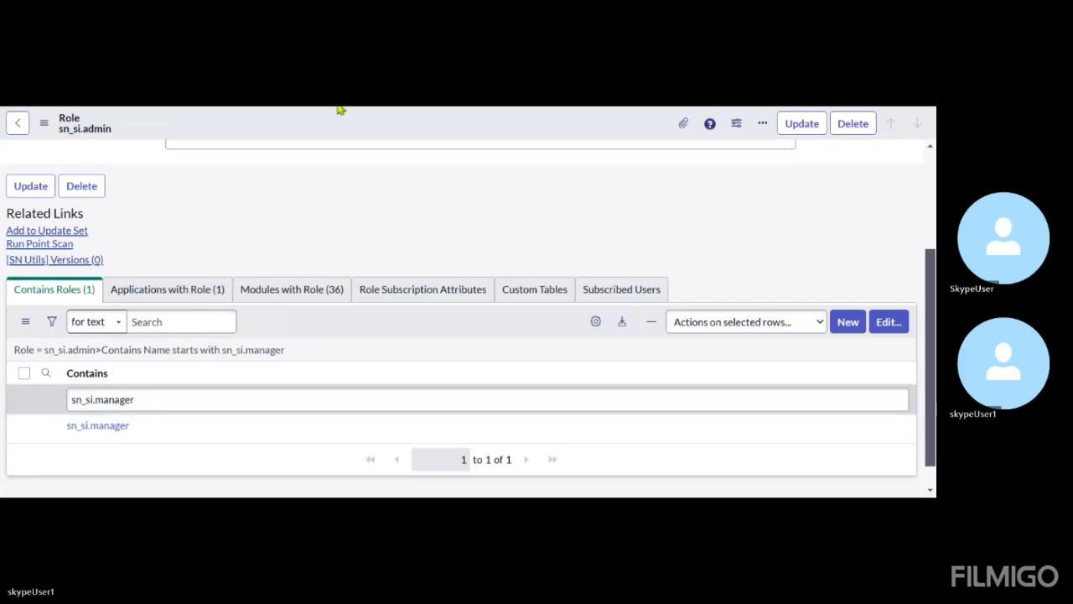
View the sn_si.manager role record and check its contained roles for sn_si.basic
key(ctrl+Tab)
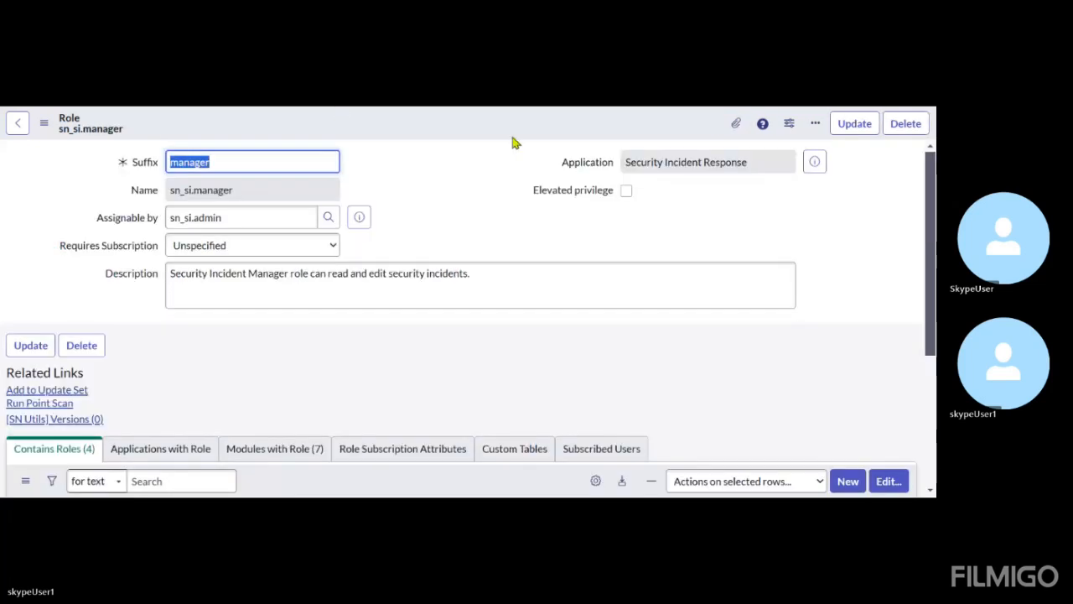
scroll(379, 283, down, 4)
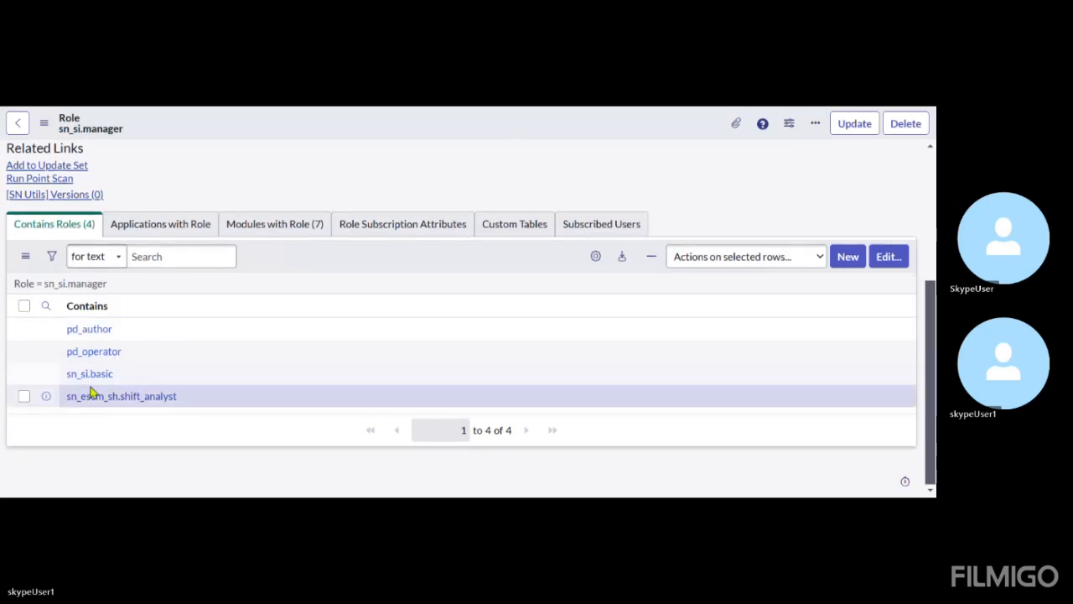
drag(128, 388, 62, 379)
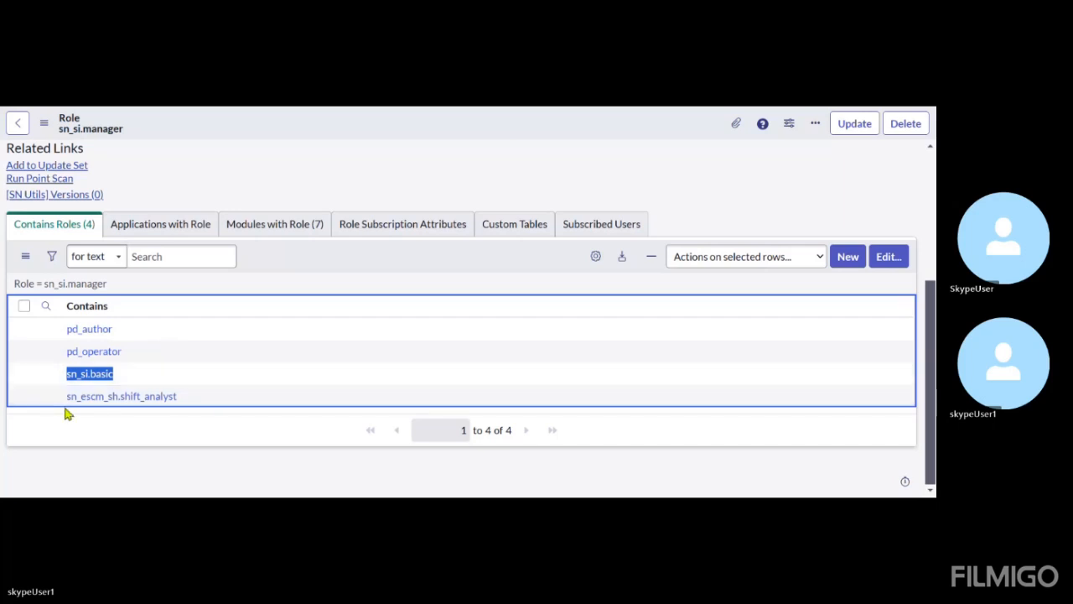
Return to the sn_si.admin role and filter its contained roles by sn_si.analyst
click(272, 108)
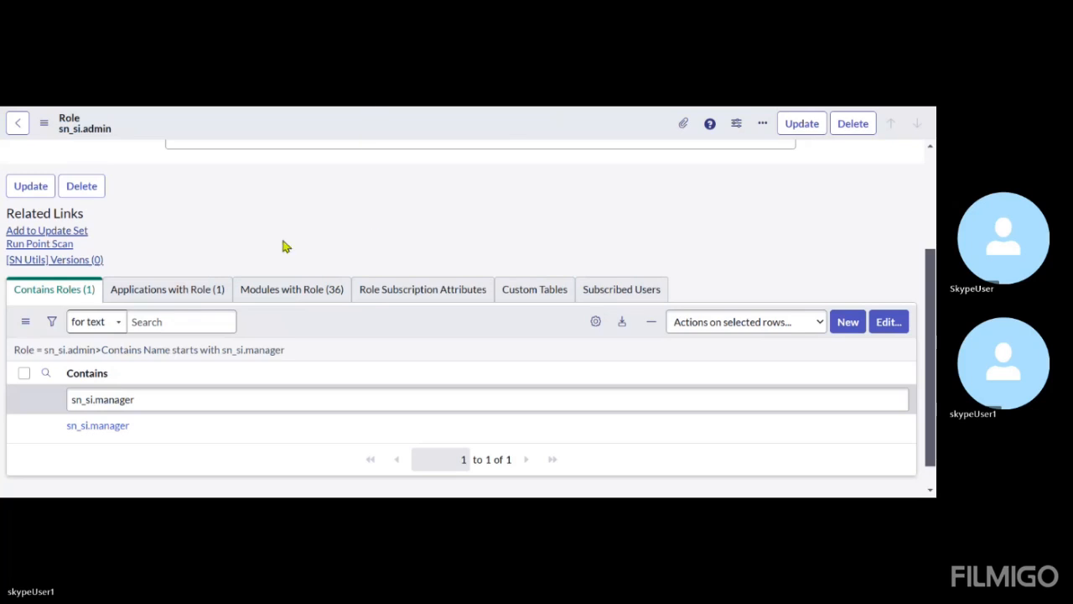
click(181, 397)
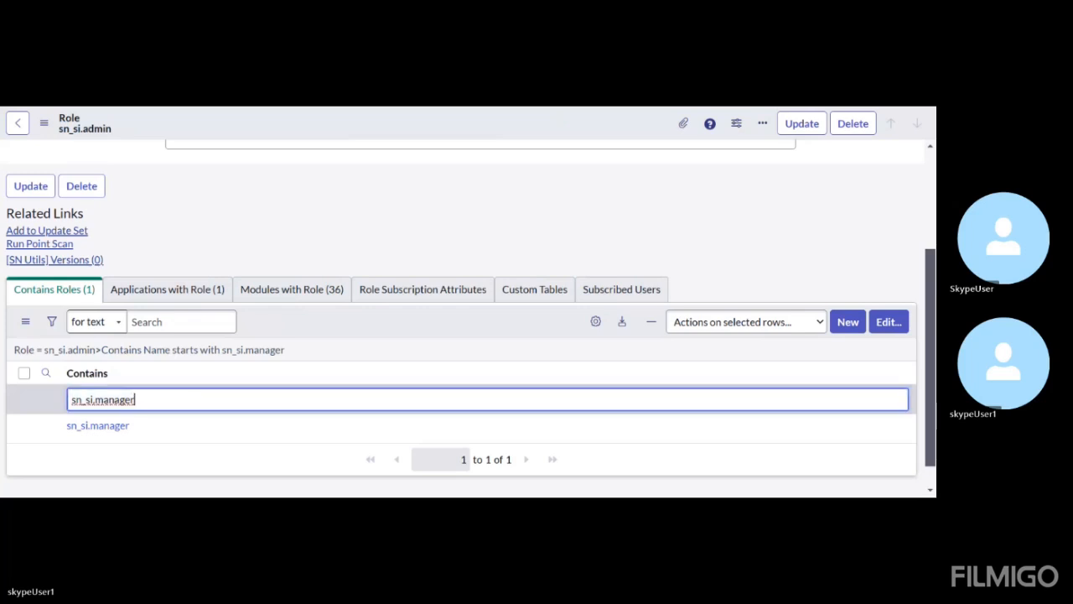
key(BackSpace)
key(BackSpace)
key(BackSpace)
key(BackSpace)
key(BackSpace)
key(BackSpace)
key(BackSpace)
text(analyst)
key(Return)
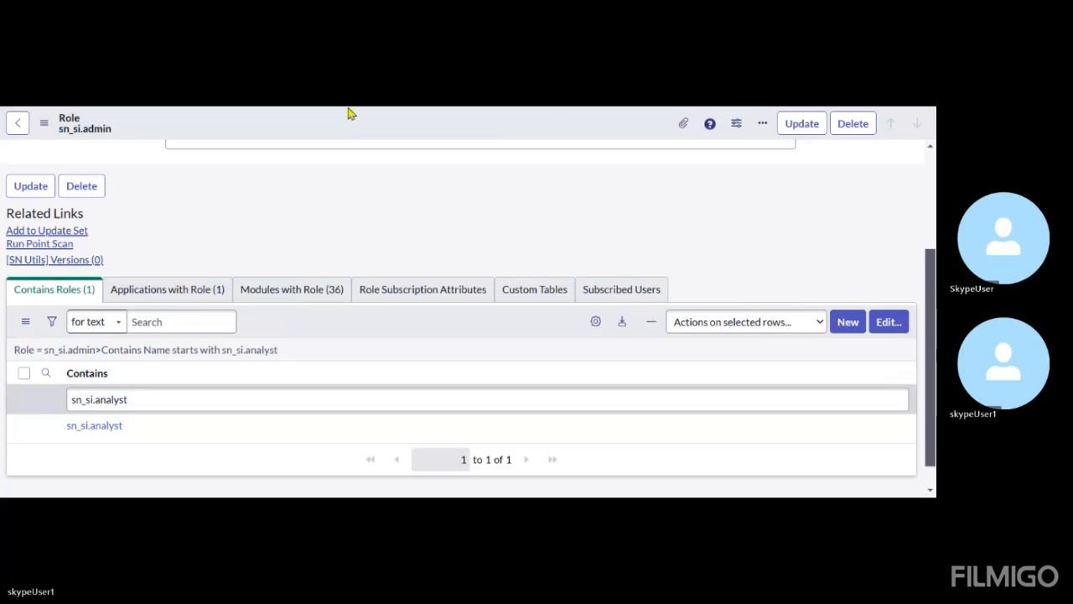
View the sn_si.analyst role's contained roles and highlight sn_si.basic among them
scroll(287, 329, down, 3)
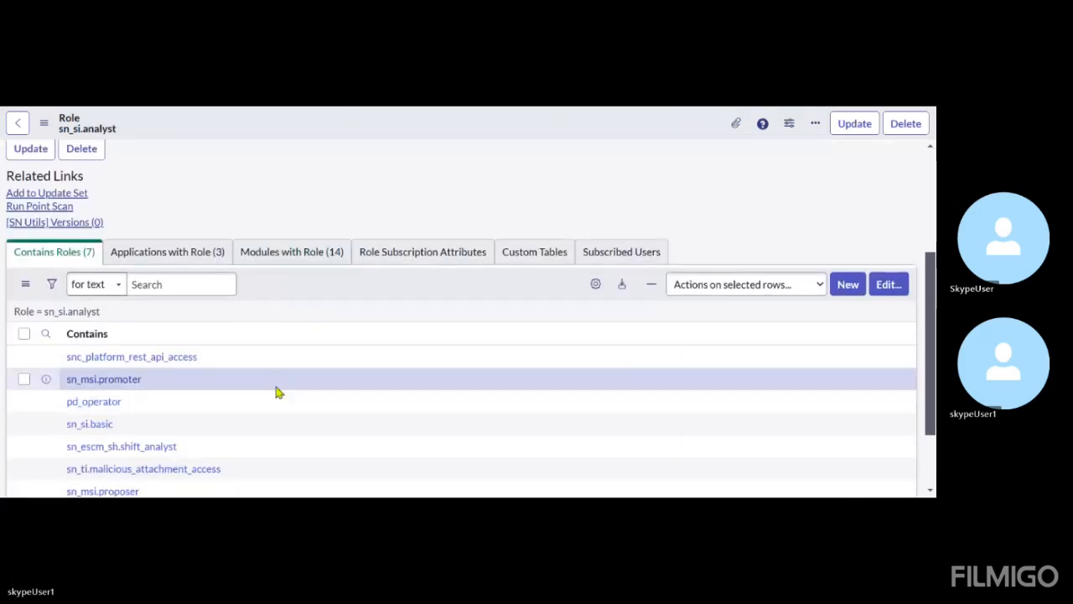
scroll(279, 393, down, 1)
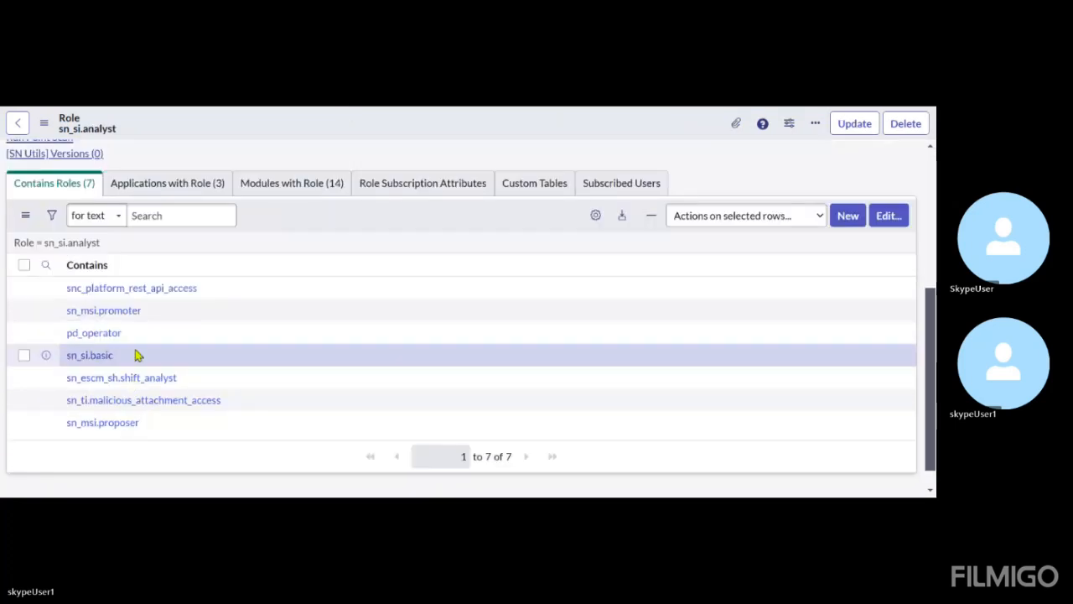
drag(136, 355, 60, 361)
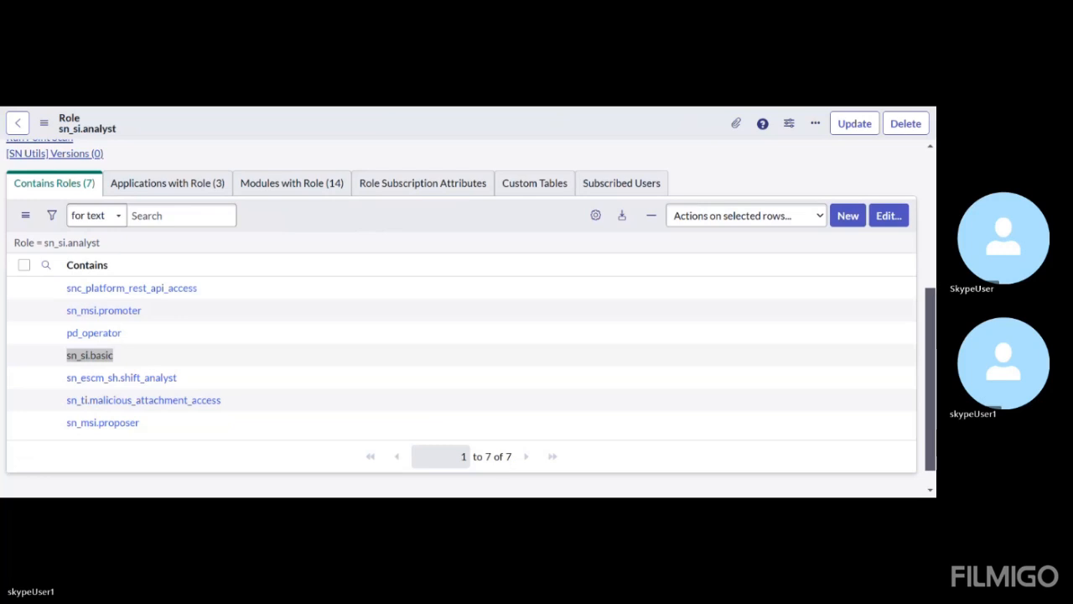
Open the sn_si.basic role from the sn_si.analyst record and look through all the roles it contains
scroll(134, 328, down, 1)
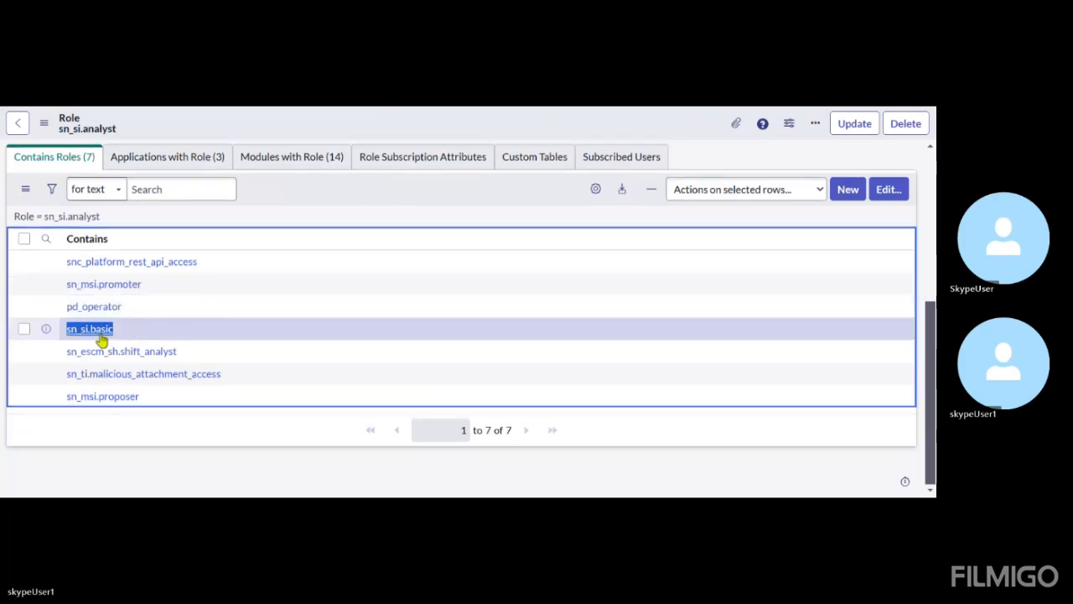
click(100, 335)
click(206, 204)
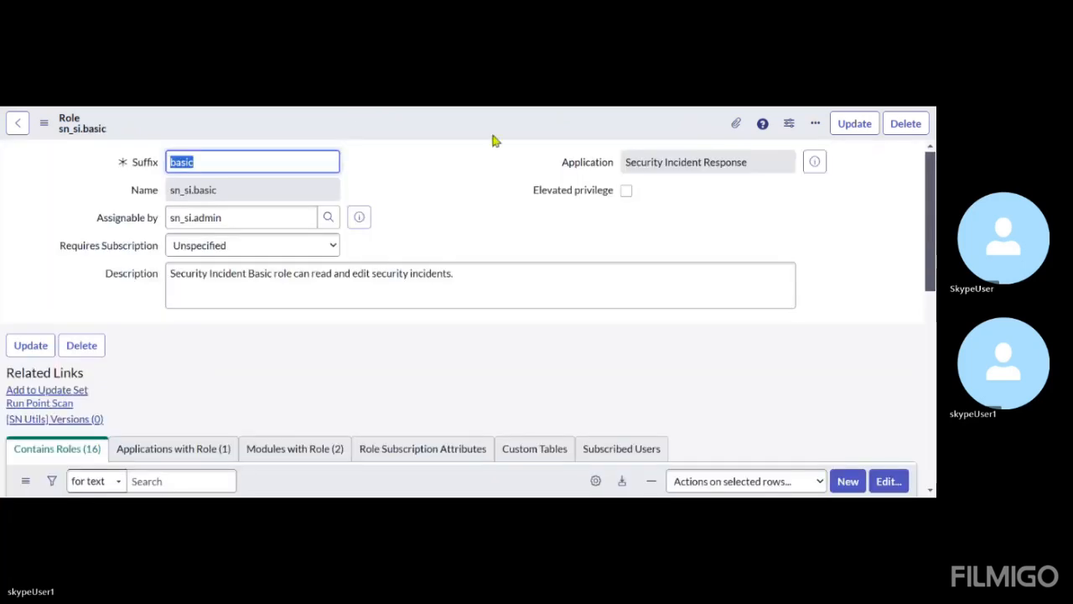
scroll(366, 352, down, 3)
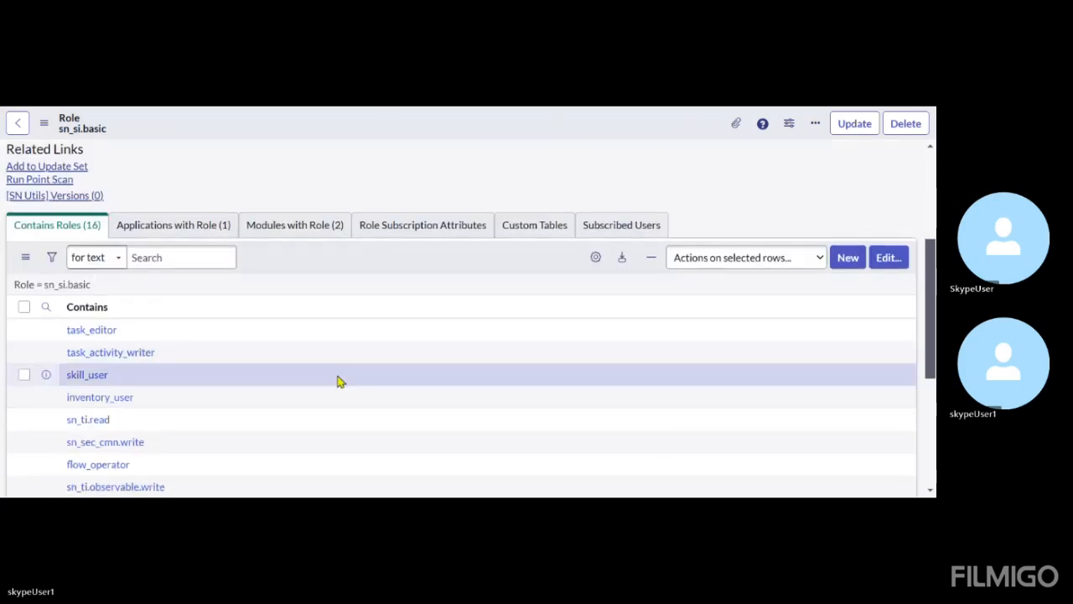
scroll(308, 402, down, 1)
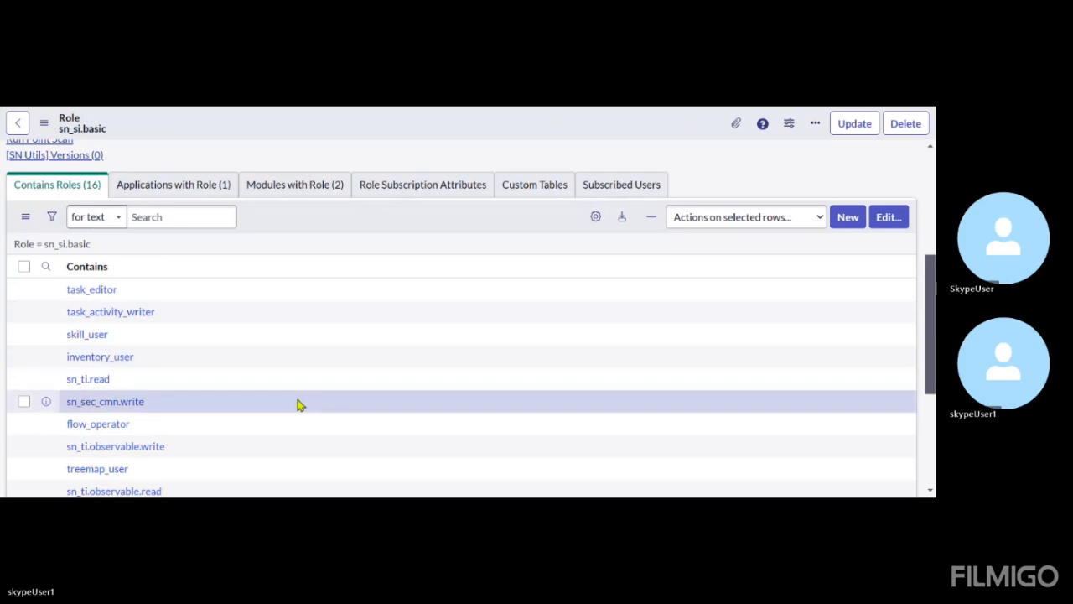
scroll(300, 405, down, 2)
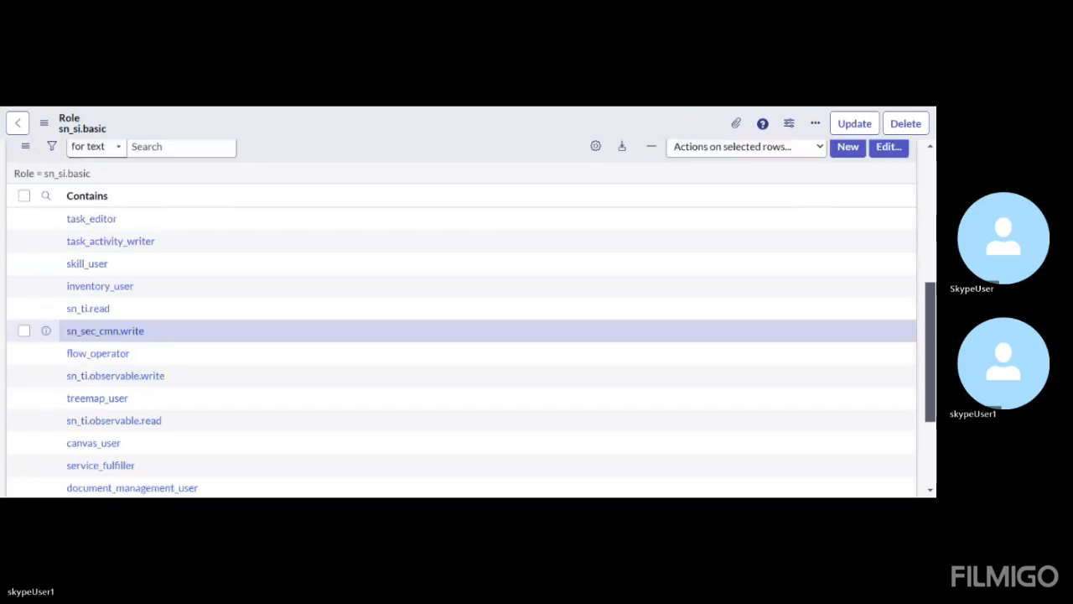
scroll(149, 385, down, 2)
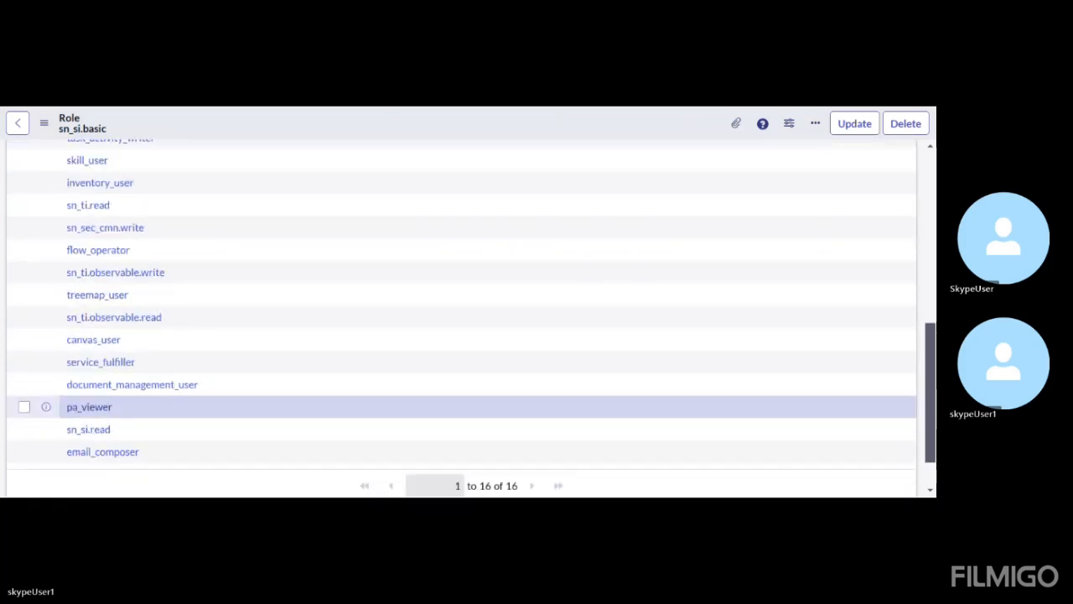
Search the roles contained in sn_si.basic for sn_si.read
scroll(149, 389, up, 7)
click(45, 383)
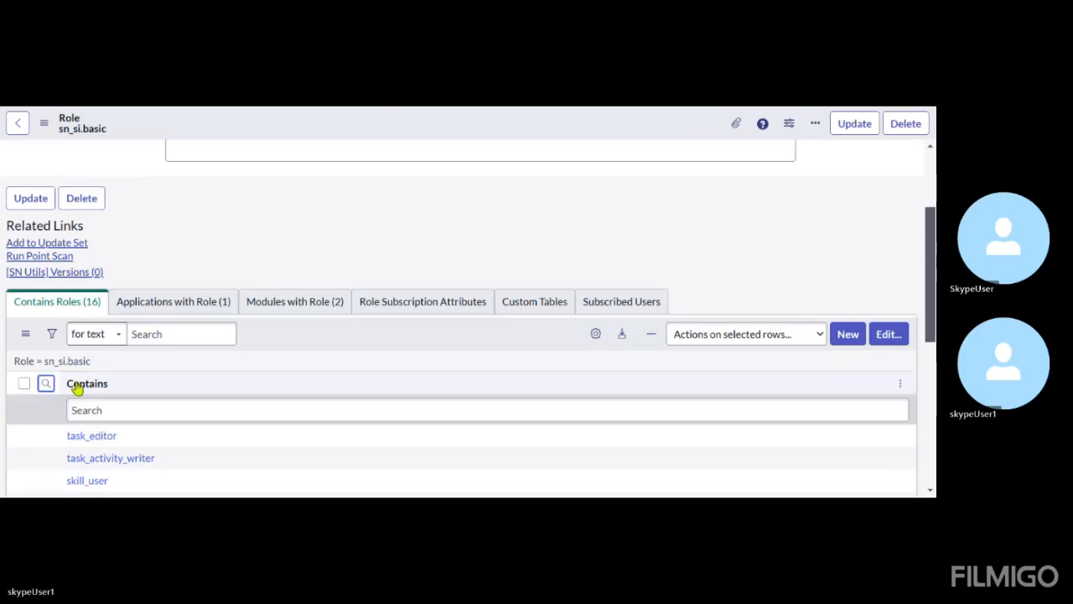
click(124, 411)
text(sn)
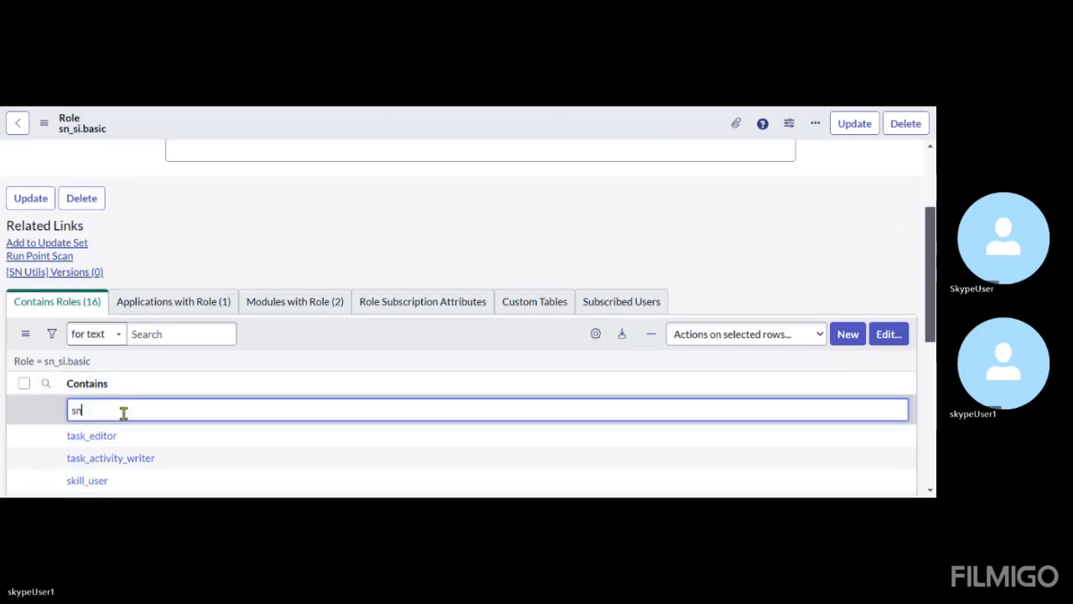
text(_)
text(si)
text(.r)
text(e)
text(am=)
key(BackSpace)
key(BackSpace)
text(d)
key(Return)
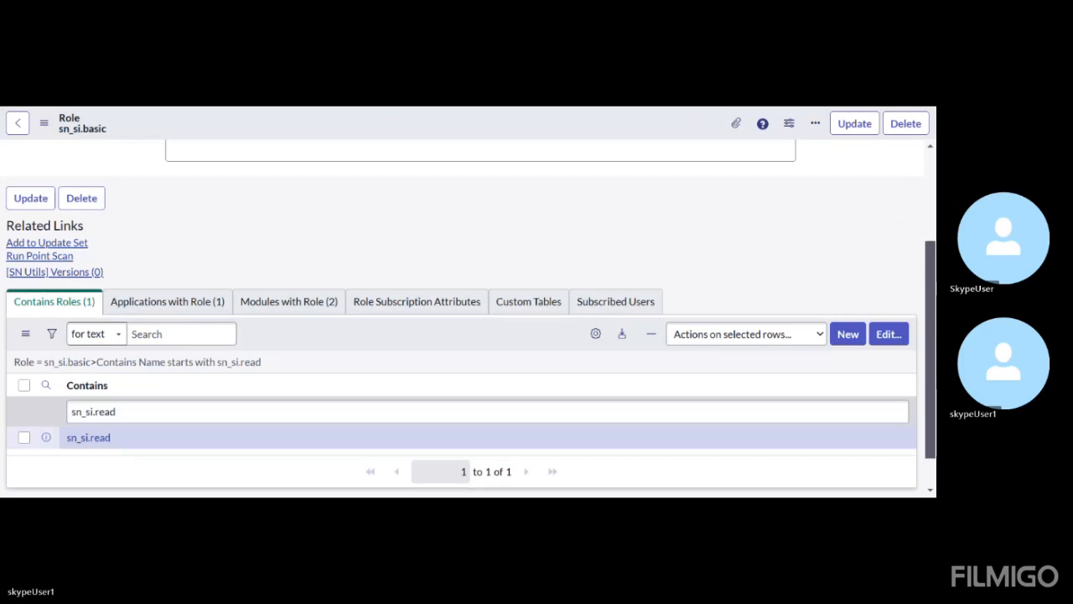
Search the roles contained in sn_si.basic for names starting with sn_si.cmn_write
click(105, 411)
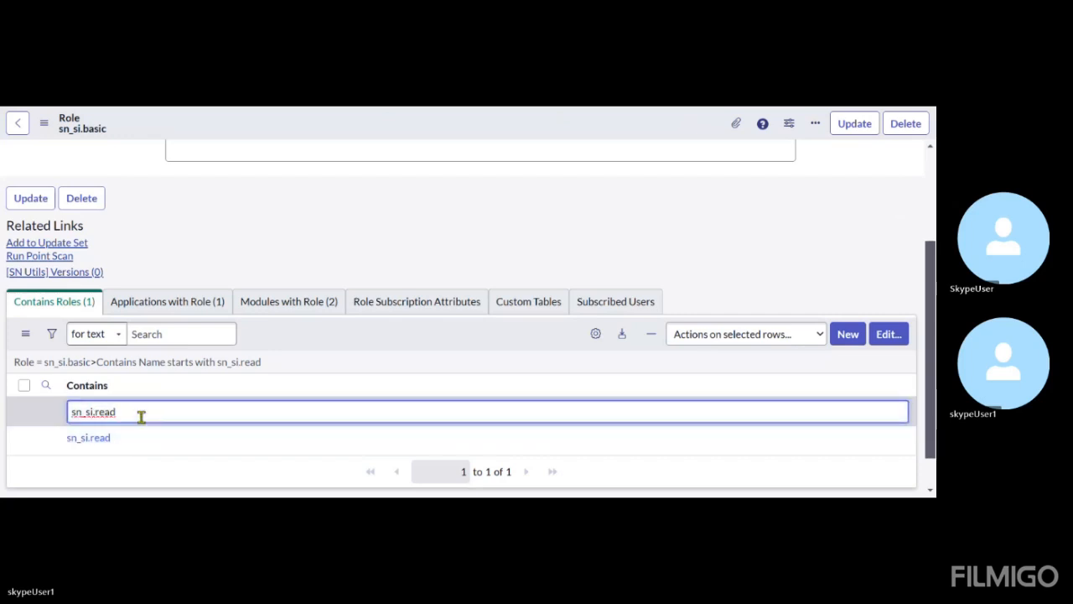
key(BackSpace)
key(BackSpace)
key(BackSpace)
key(BackSpace)
text(cmn_write)
key(Return)
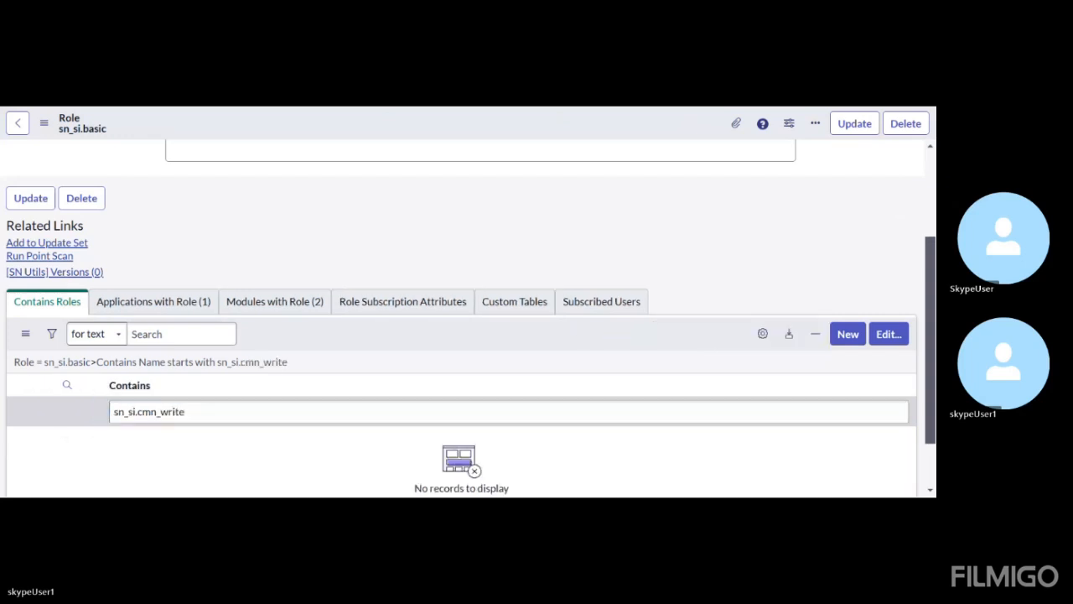
Search the contained roles of sn_si.basic for names containing cmn_w, using the wildcard filter *cmn_w
click(153, 411)
key(BackSpace)
key(BackSpace)
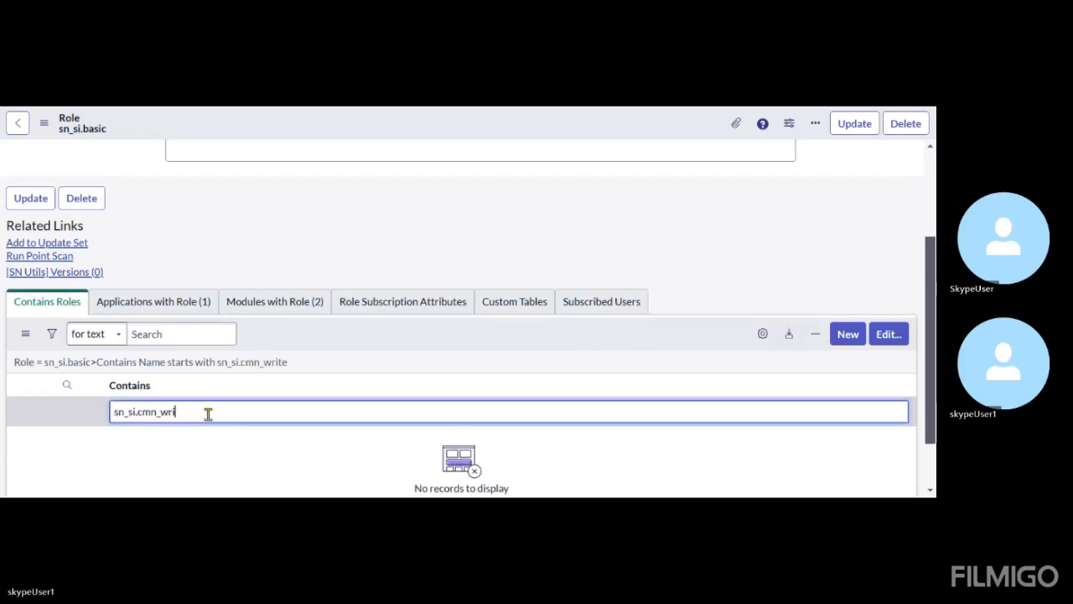
key(BackSpace)
key(BackSpace)
click(140, 411)
key(BackSpace)
key(BackSpace)
key(BackSpace)
key(BackSpace)
key(BackSpace)
key(BackSpace)
text(*)
key(Return)
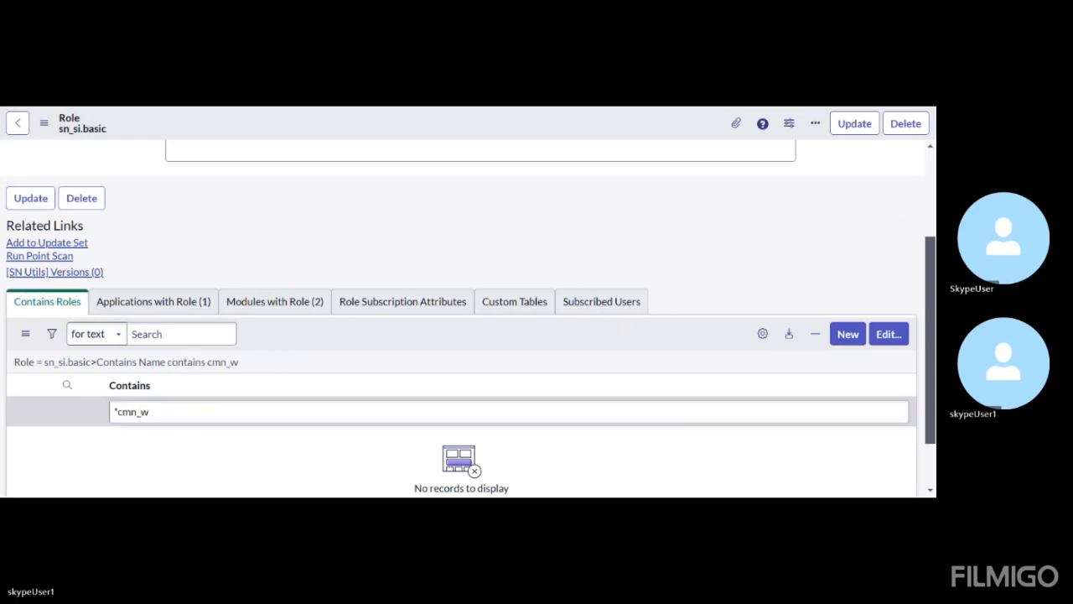
Broaden the wildcard filter on the contained roles to *cmn
click(163, 412)
key(BackSpace)
key(BackSpace)
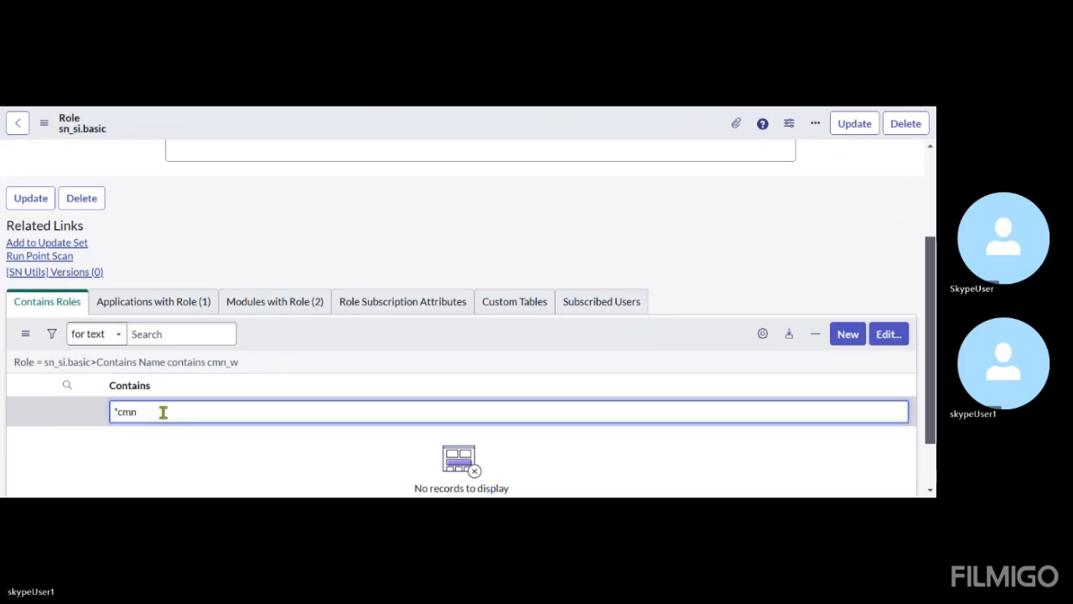
key(Return)
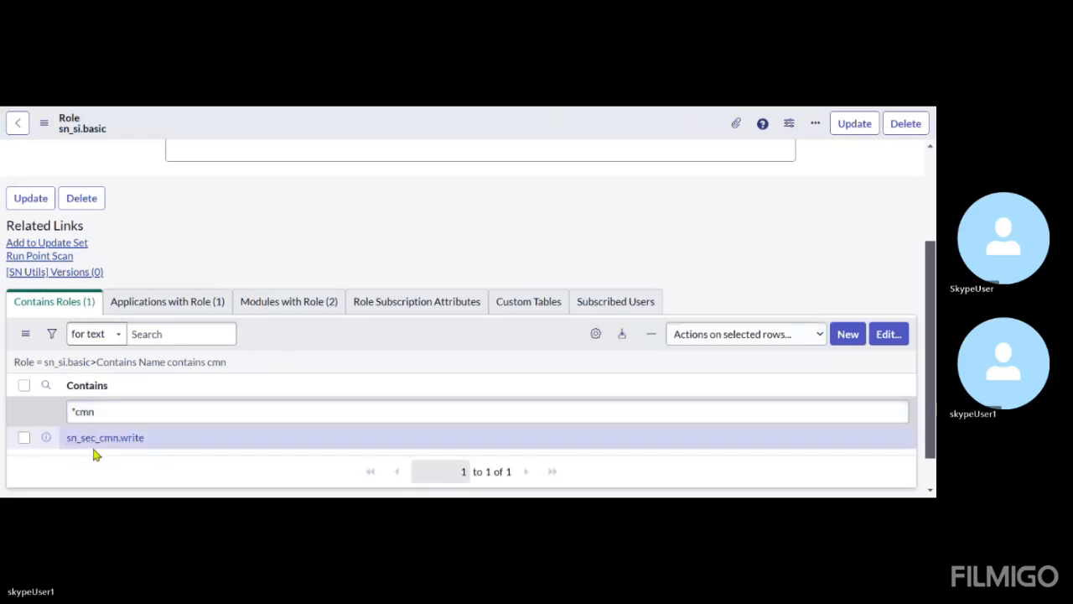
Search the roles contained in sn_si.basic for task_editor with the filter *task_editor
click(177, 412)
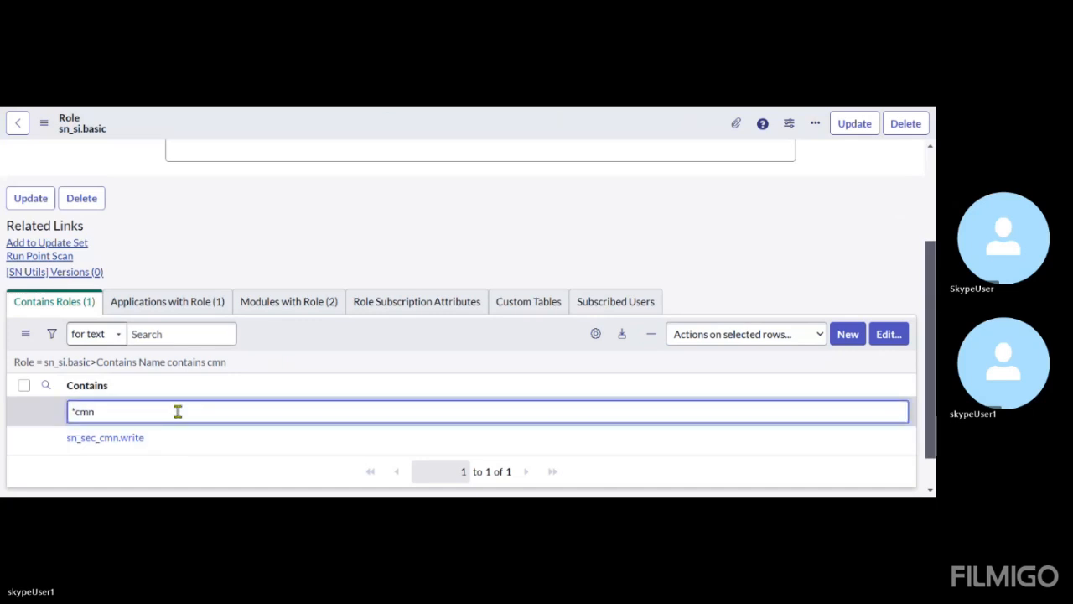
key(BackSpace)
key(BackSpace)
key(BackSpace)
text(task)
text(ditor)
key(Return)
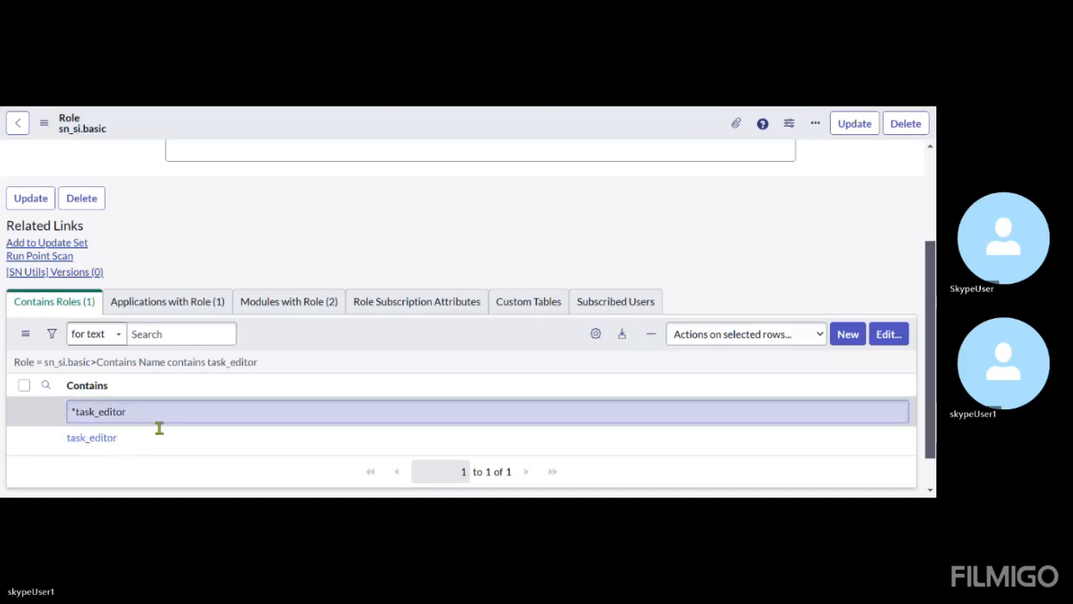
Remove the name filter from the contained roles and review the full list and the sn_si.basic role's details
click(96, 478)
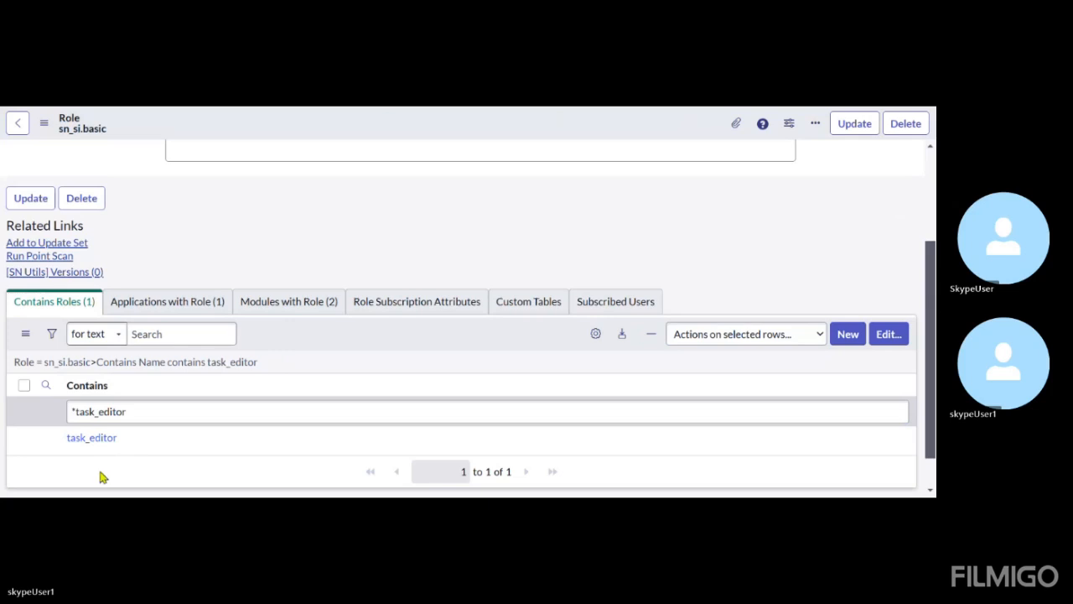
click(92, 369)
scroll(259, 400, down, 5)
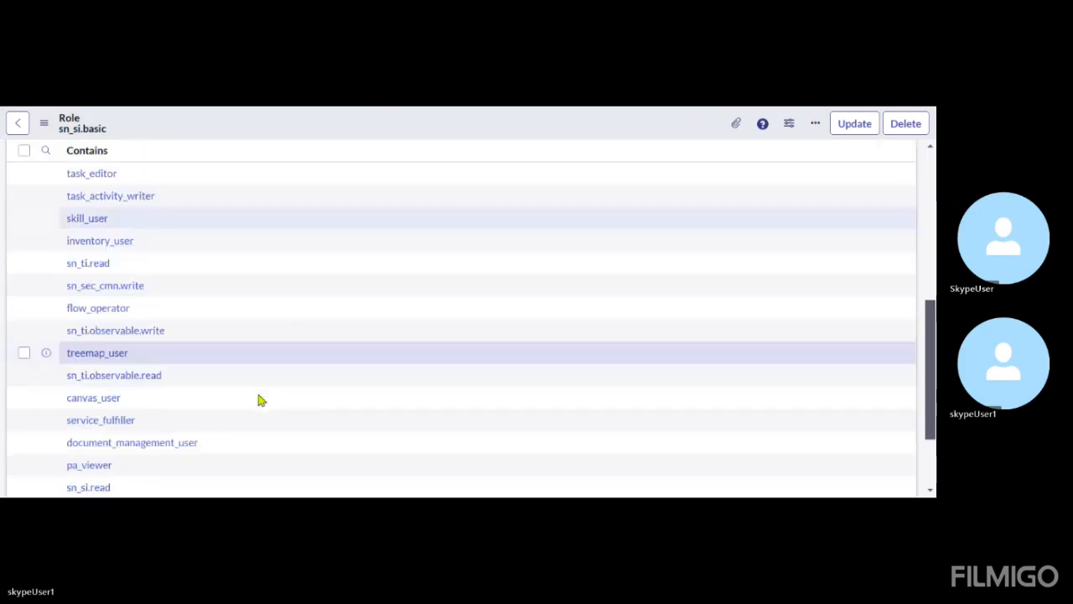
scroll(259, 400, up, 10)
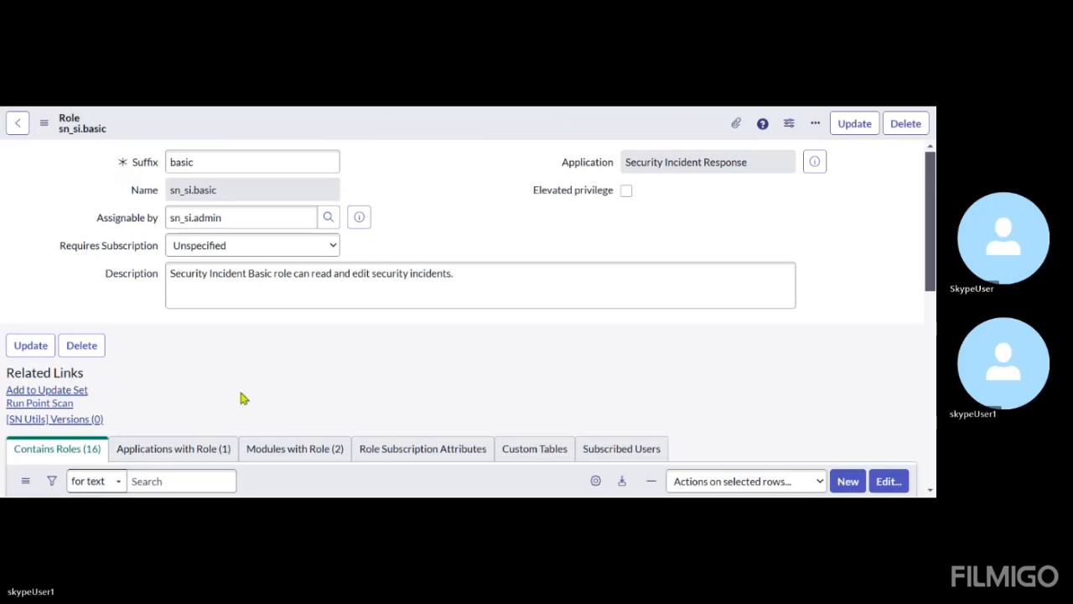
scroll(238, 387, down, 3)
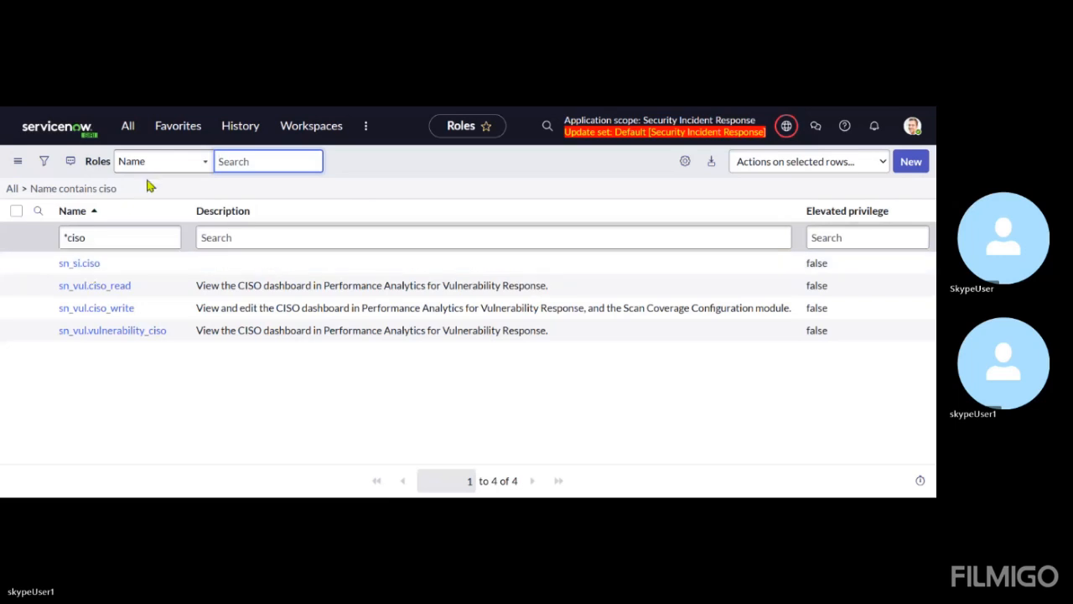
Open the sn_si.read role record and review its description and contained roles
click(191, 107)
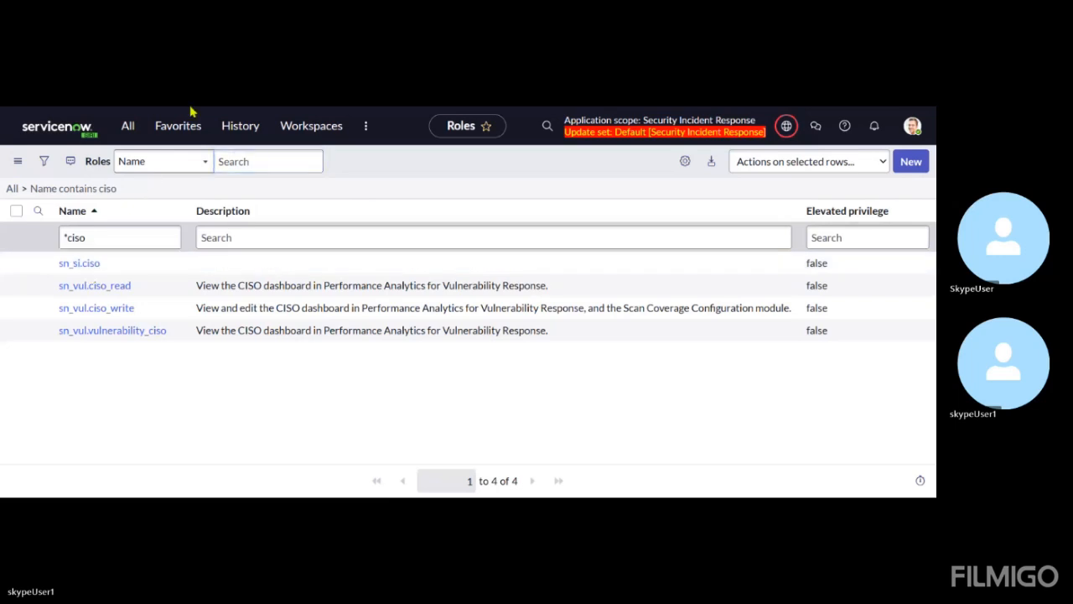
scroll(230, 280, down, 4)
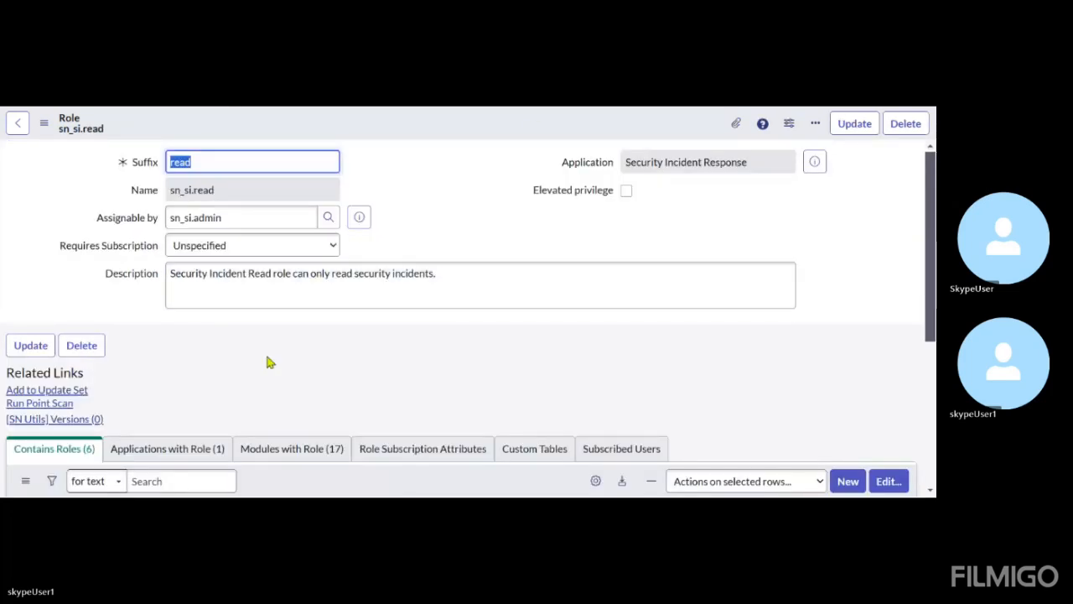
scroll(267, 369, down, 1)
scroll(265, 369, down, 5)
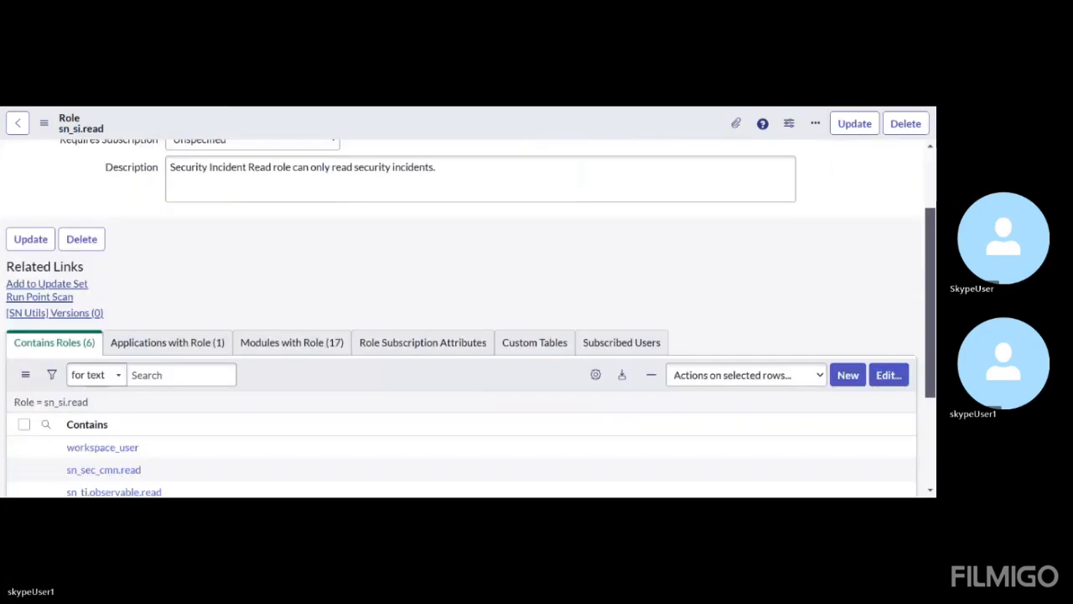
scroll(201, 369, down, 1)
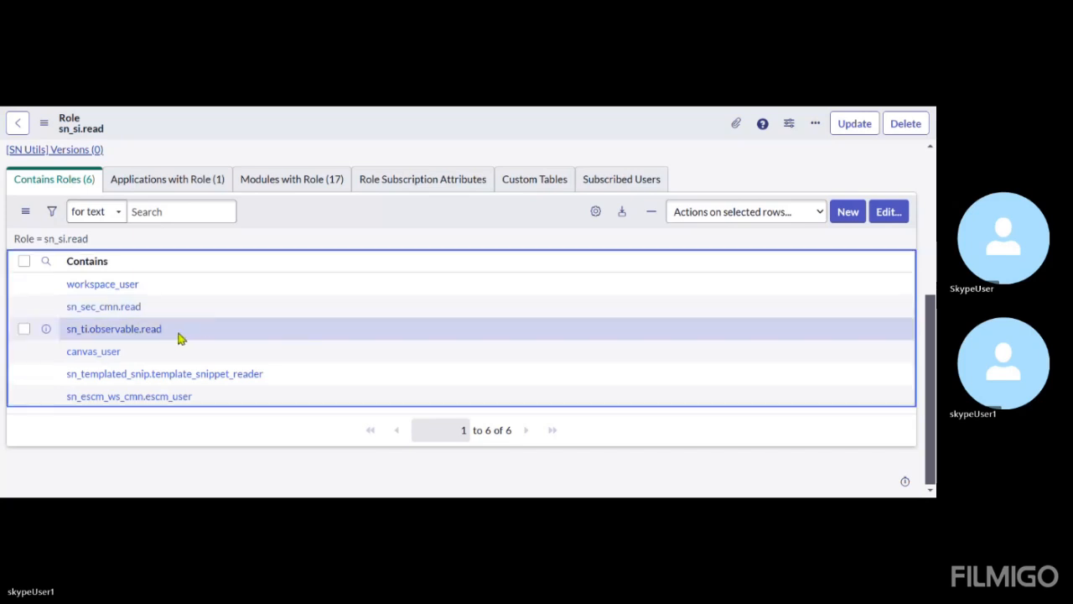
Highlight sn_ti.observable.read and sn_sec_cmn.read among the roles contained in sn_si.read
drag(178, 337, 58, 344)
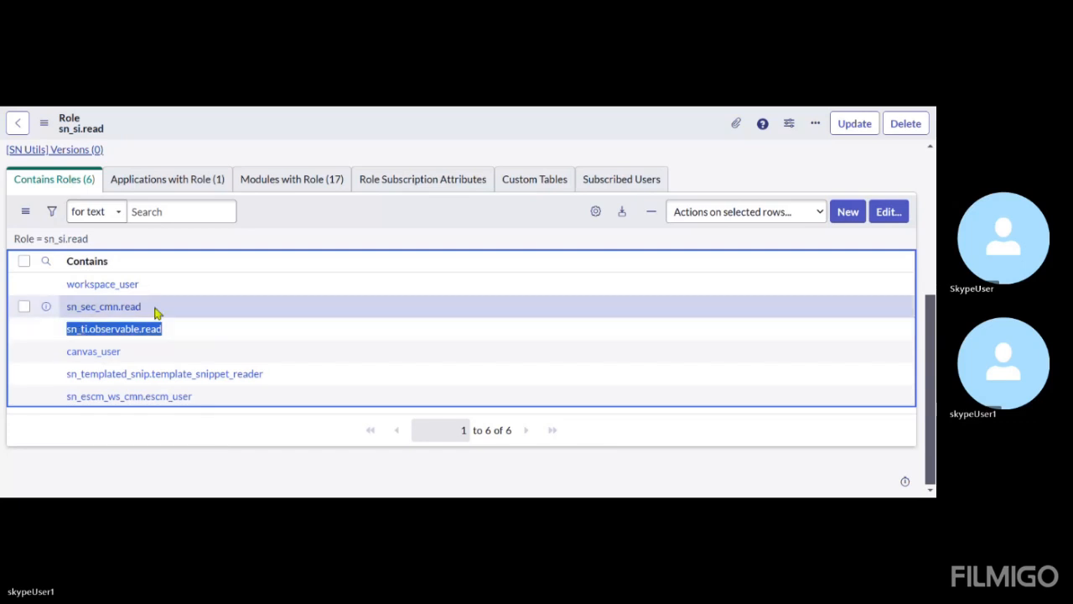
drag(156, 313, 52, 306)
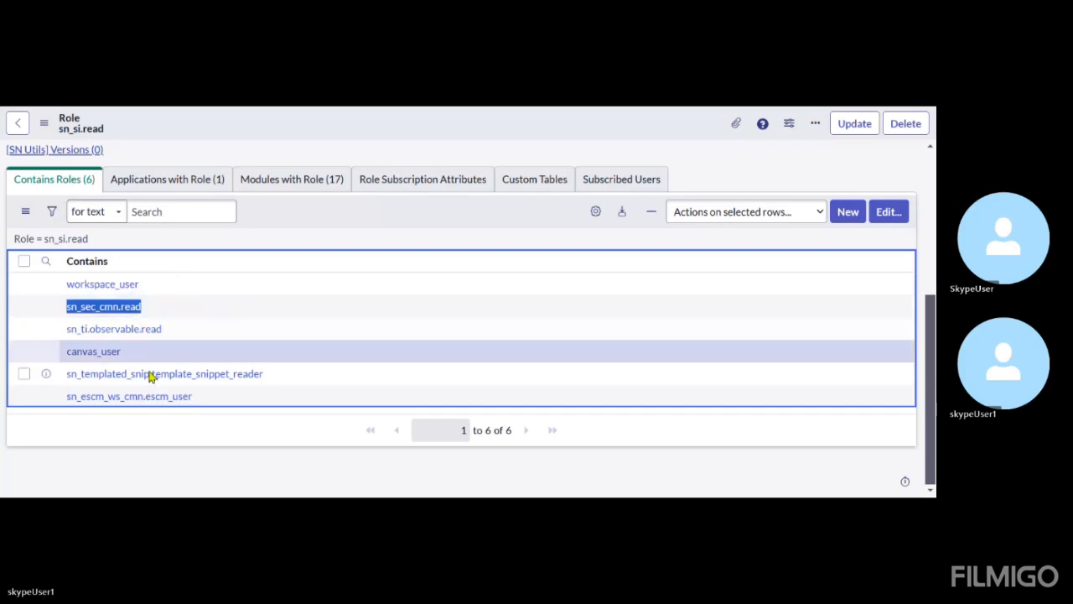
drag(180, 333, 64, 334)
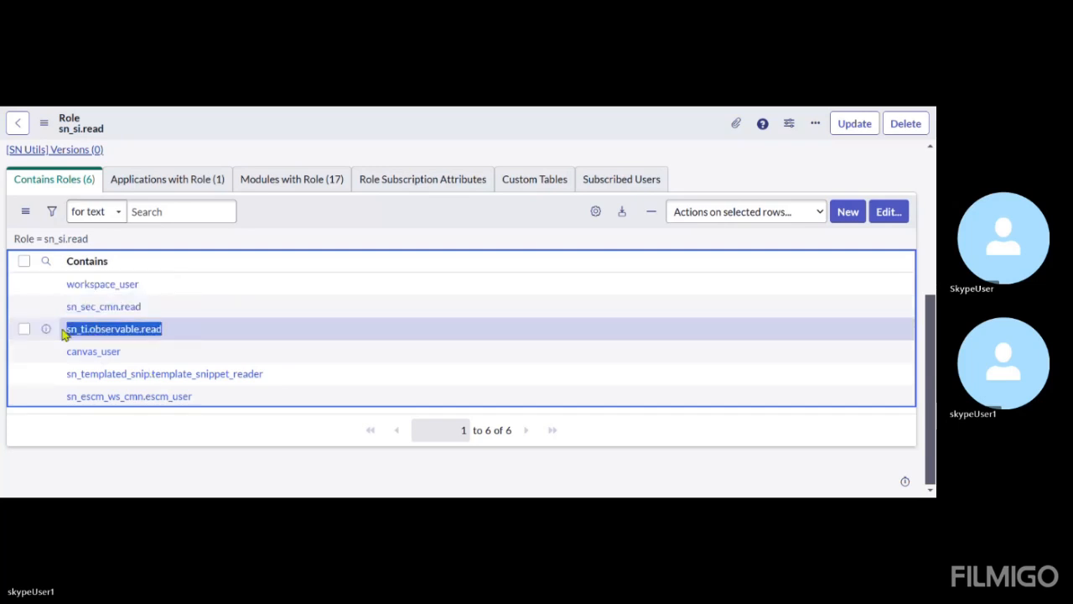
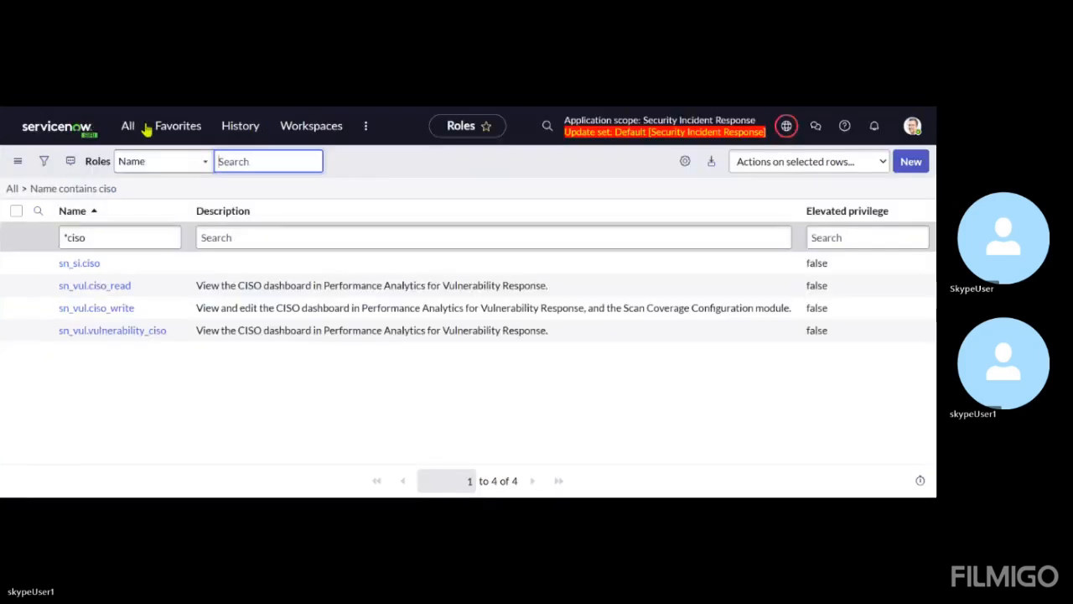
Search all application modules for "group" and look through the matching entries
click(129, 127)
key(BackSpace)
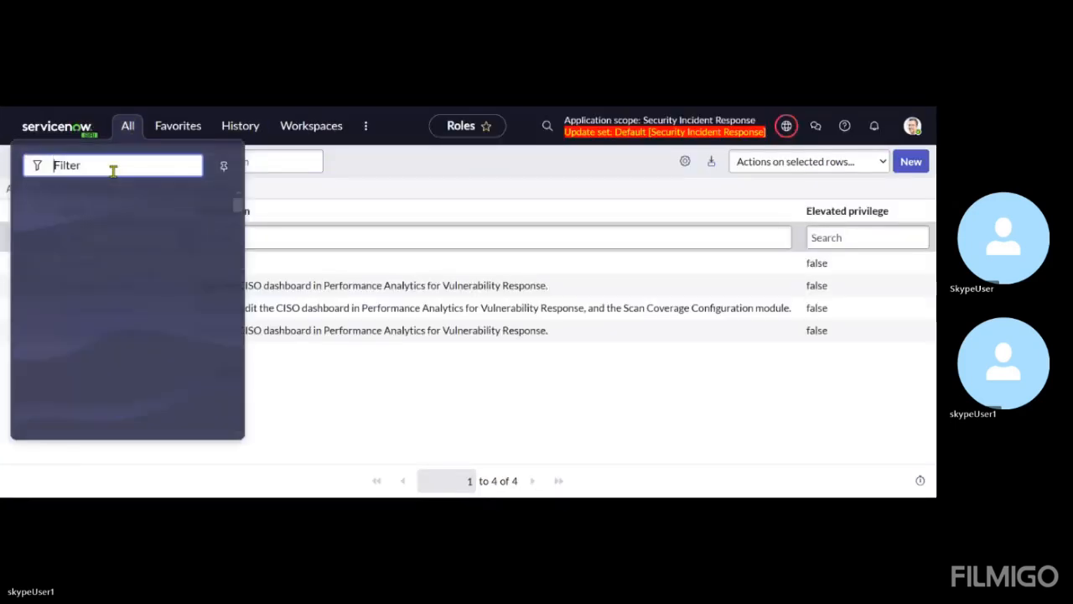
text(group)
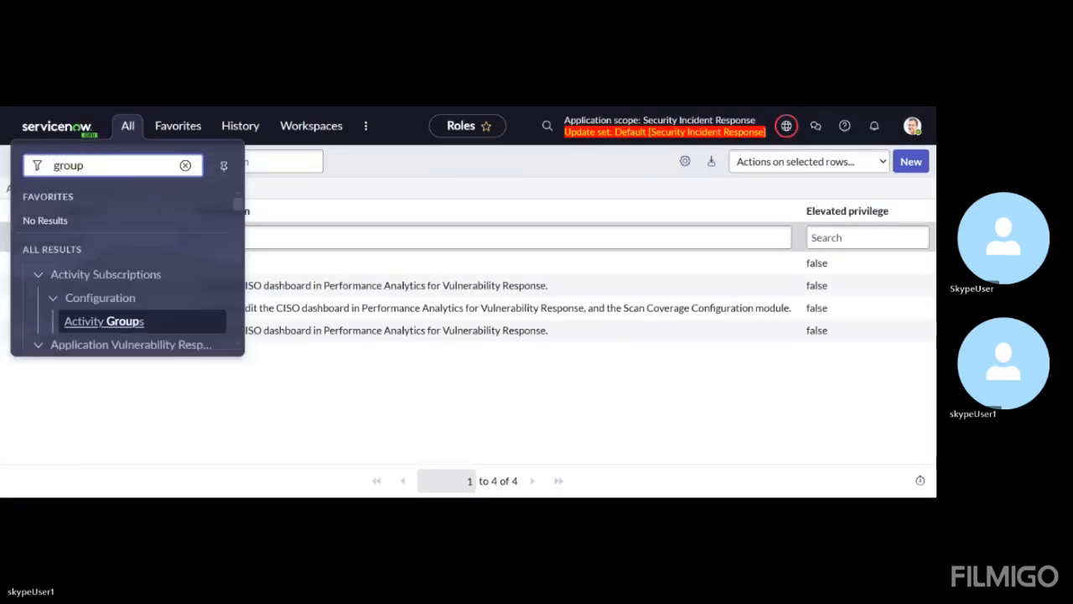
scroll(143, 295, down, 1)
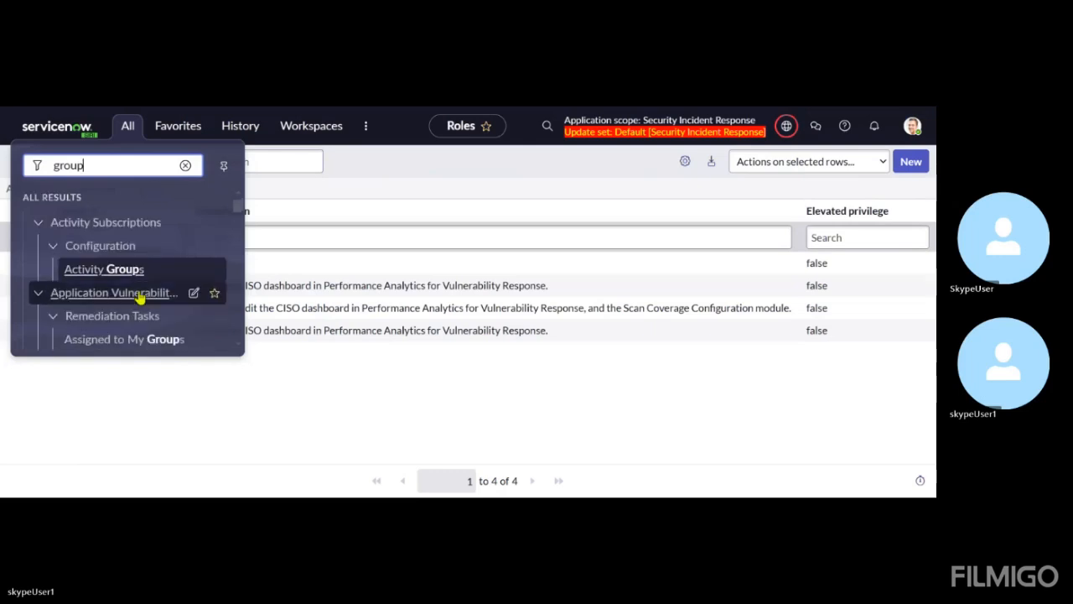
Collapse the unrelated result sections, from the Configuration entry of Activity Subscriptions through Service Desk
click(54, 247)
click(54, 294)
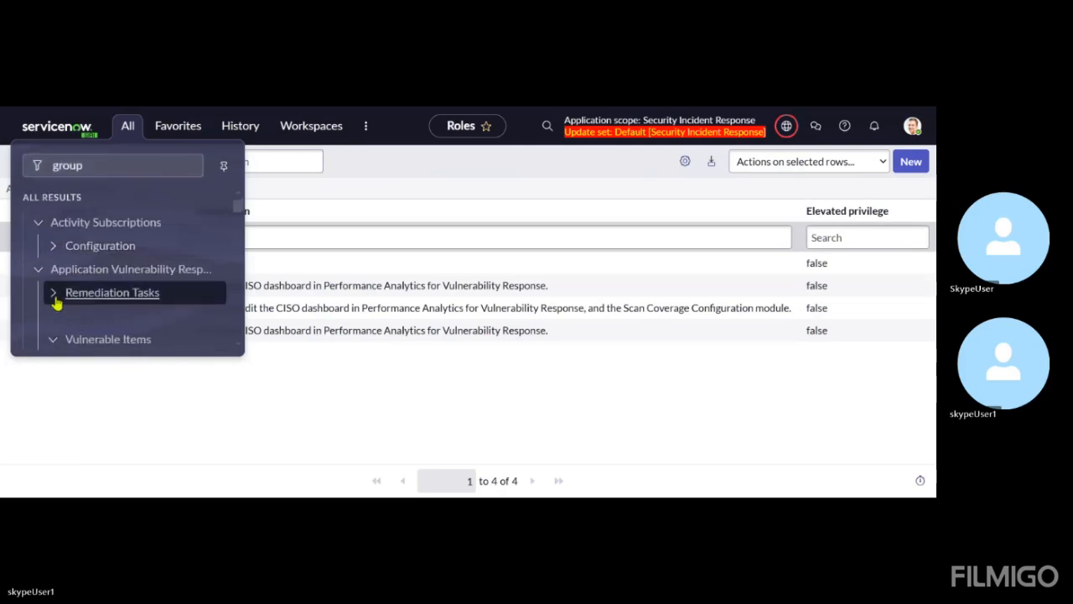
click(54, 306)
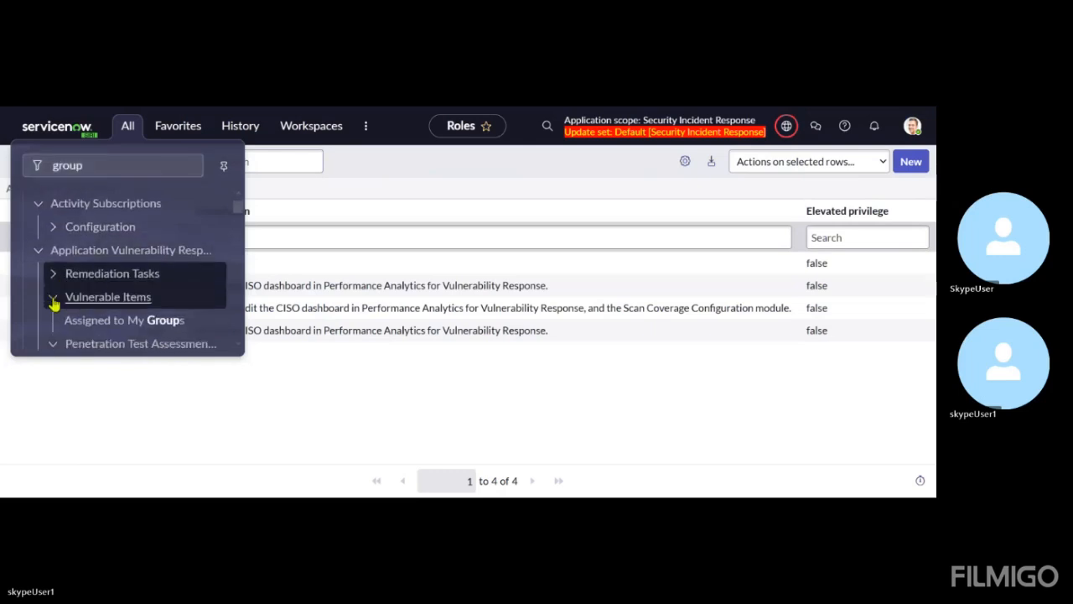
click(39, 251)
click(38, 273)
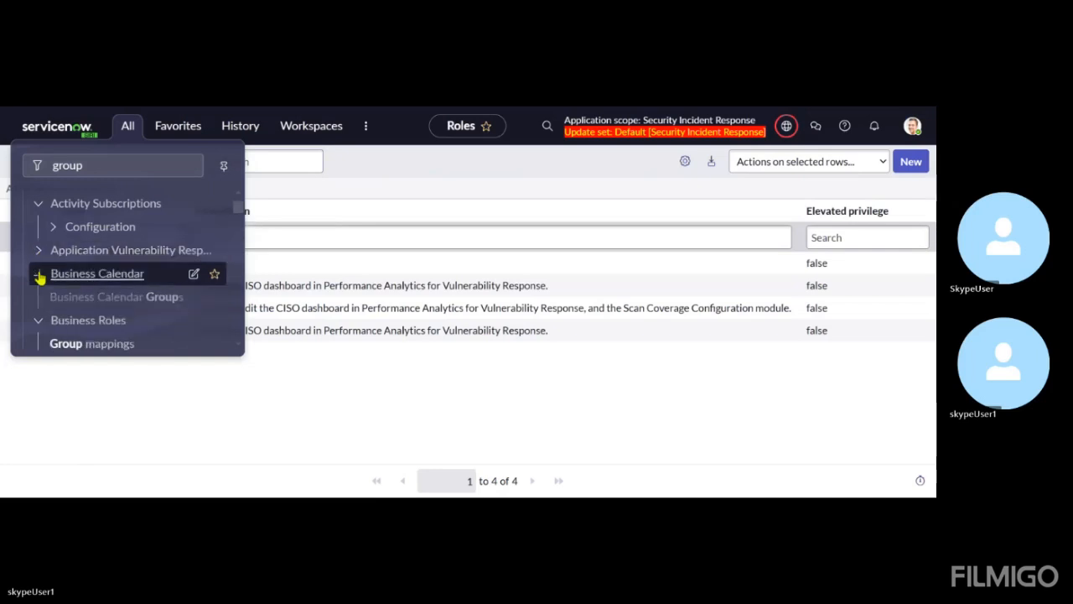
click(39, 297)
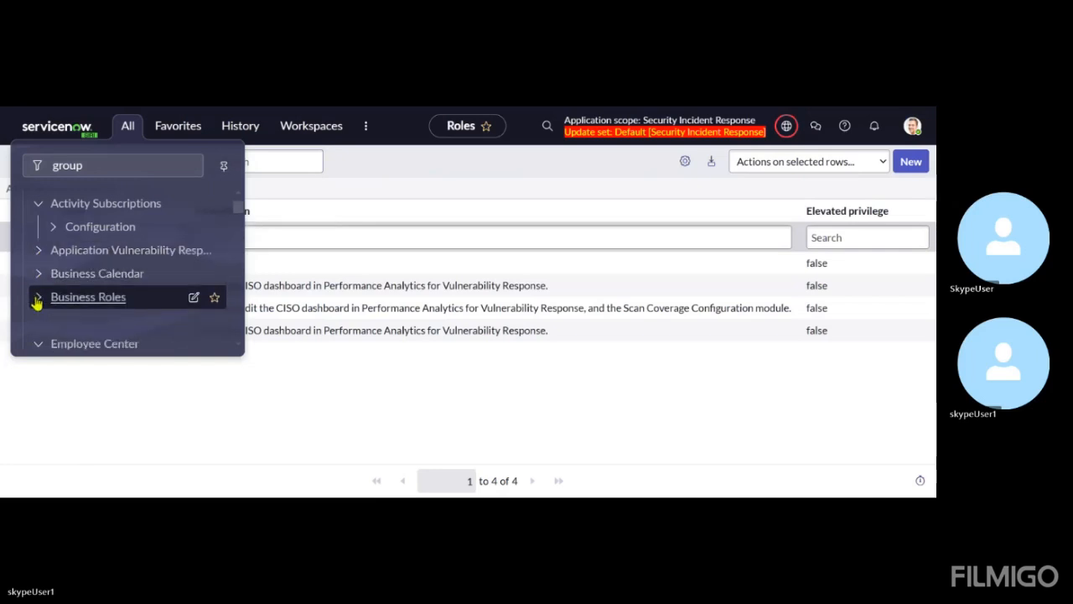
click(38, 320)
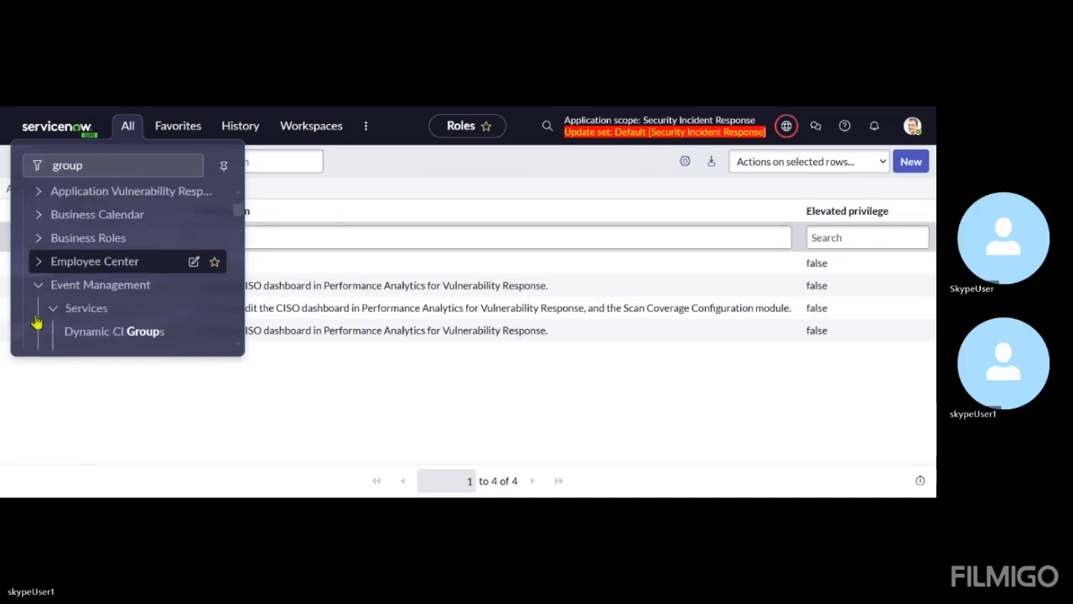
click(38, 285)
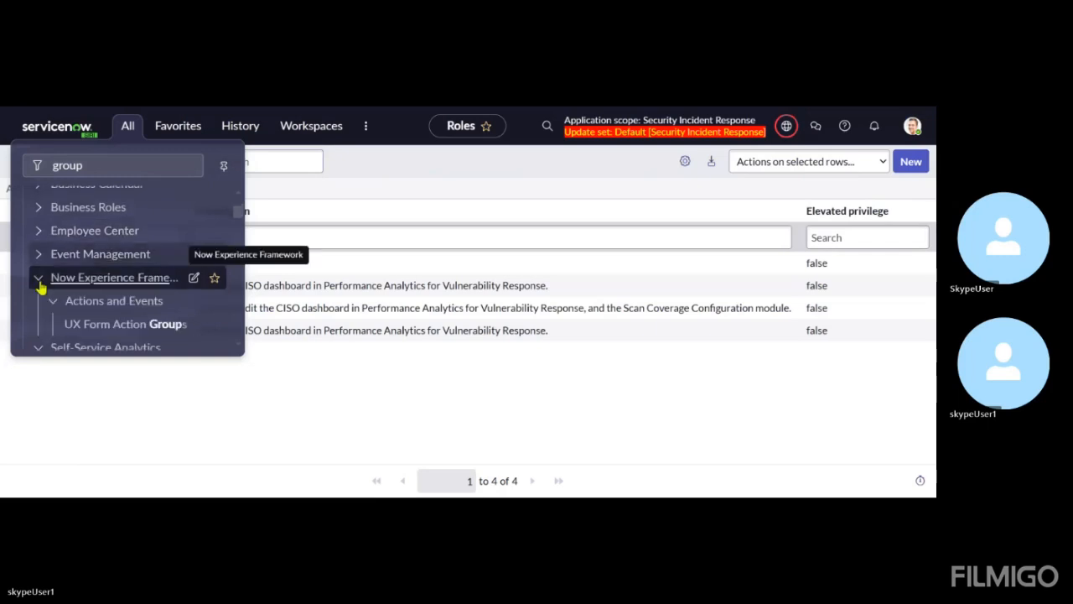
click(37, 278)
click(38, 285)
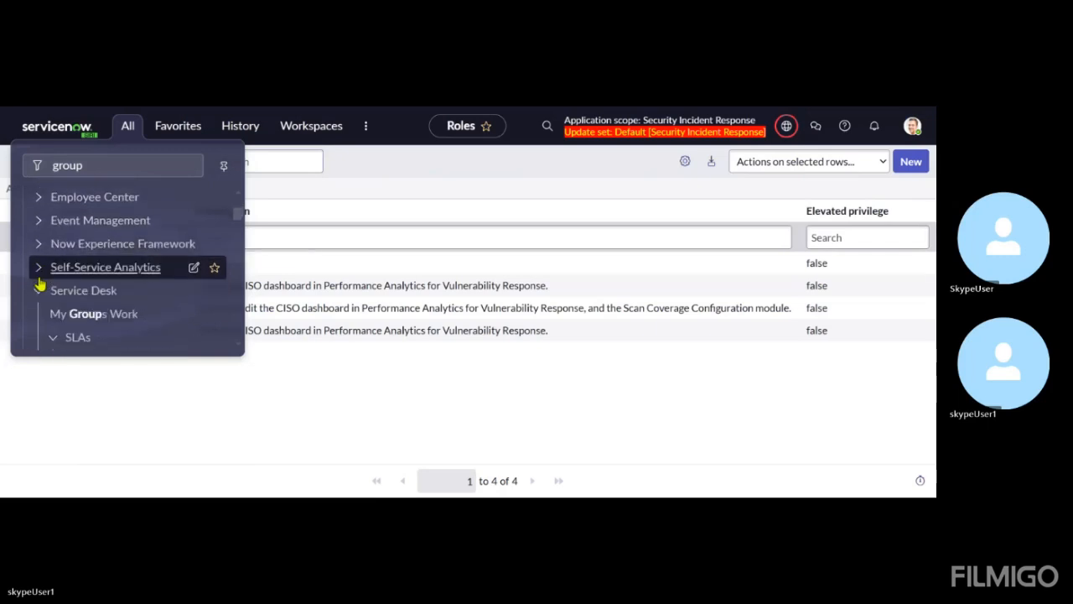
click(37, 279)
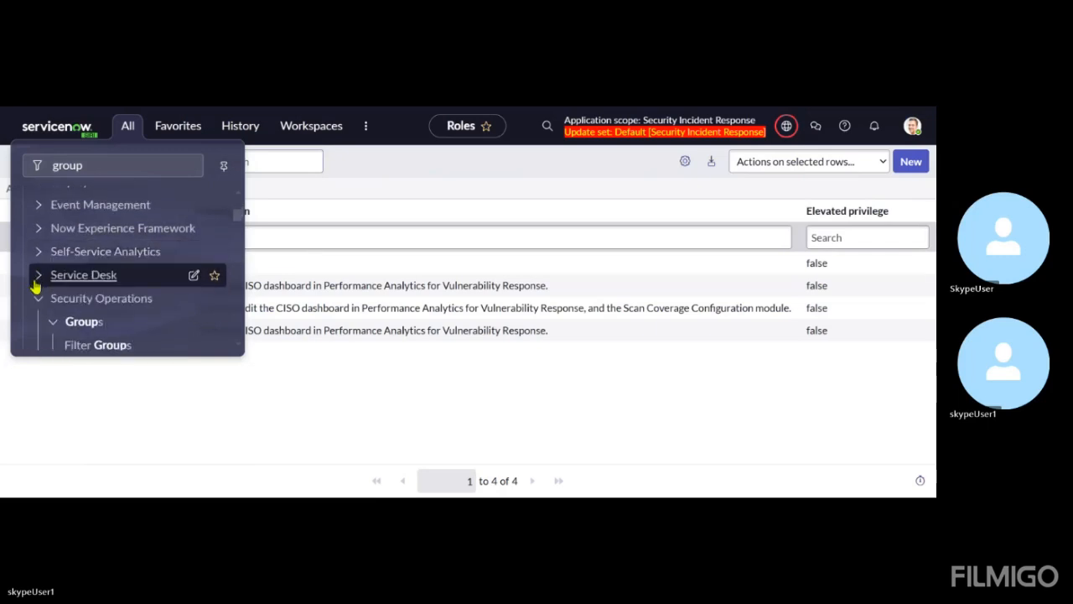
Collapse Security Operations, open the Groups module under Security Incident's Setup, and look over the list
scroll(37, 284, down, 3)
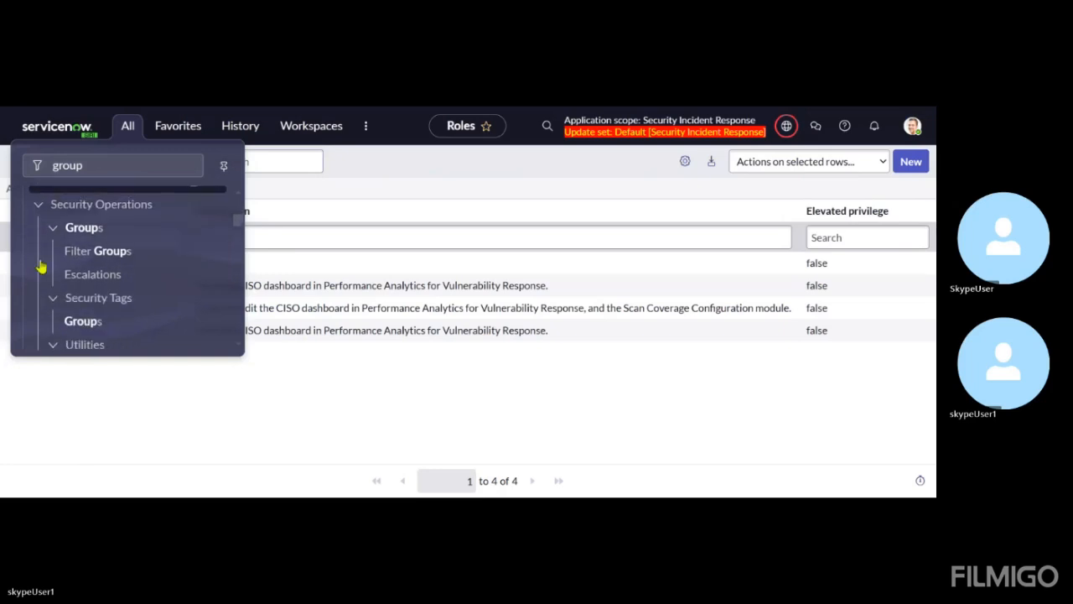
click(38, 206)
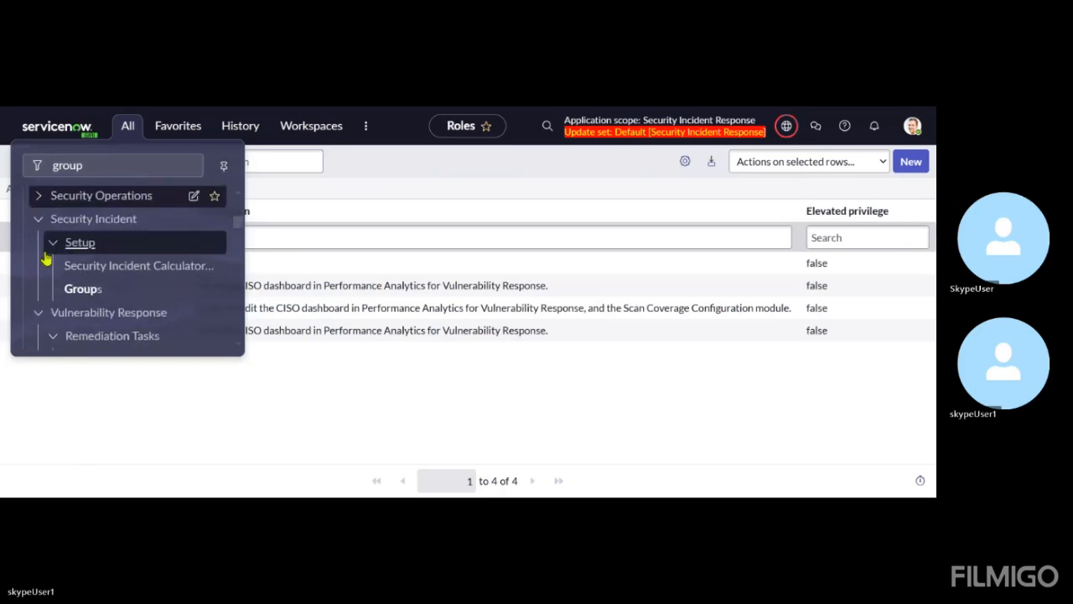
click(76, 292)
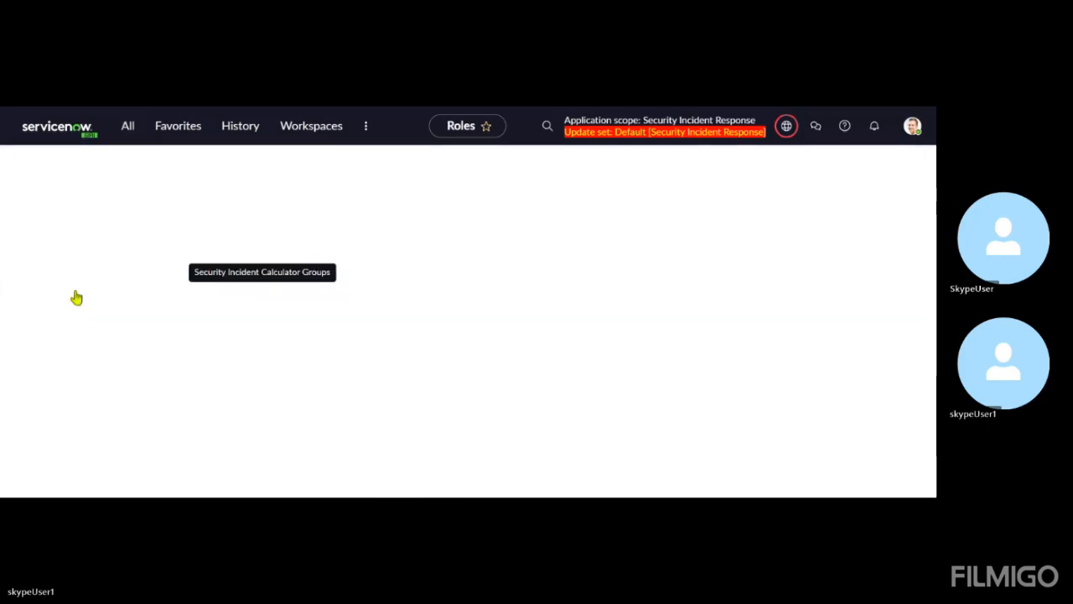
scroll(330, 336, down, 3)
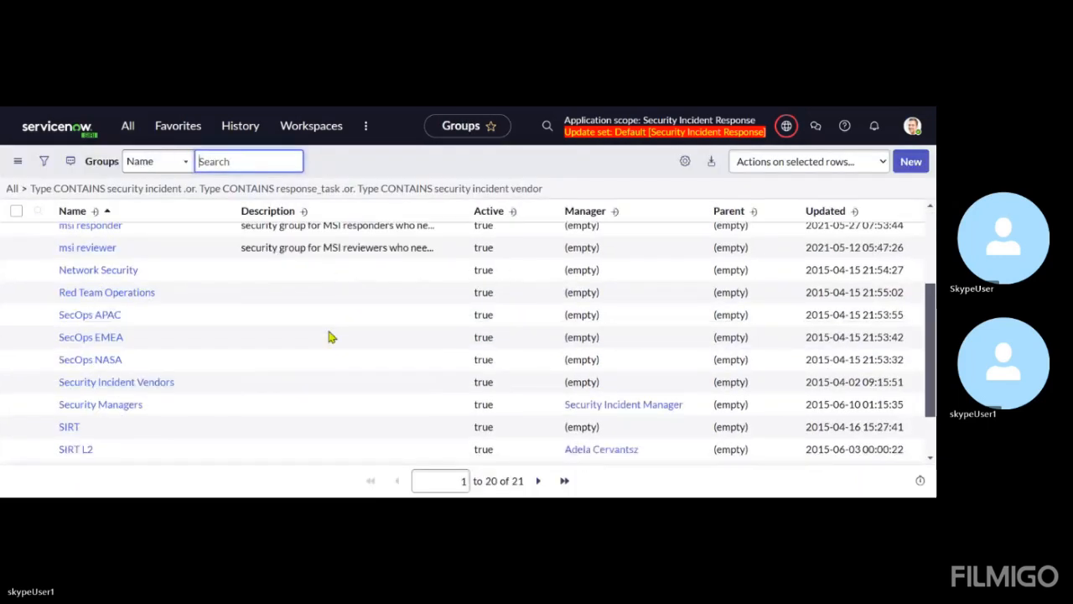
scroll(330, 336, up, 3)
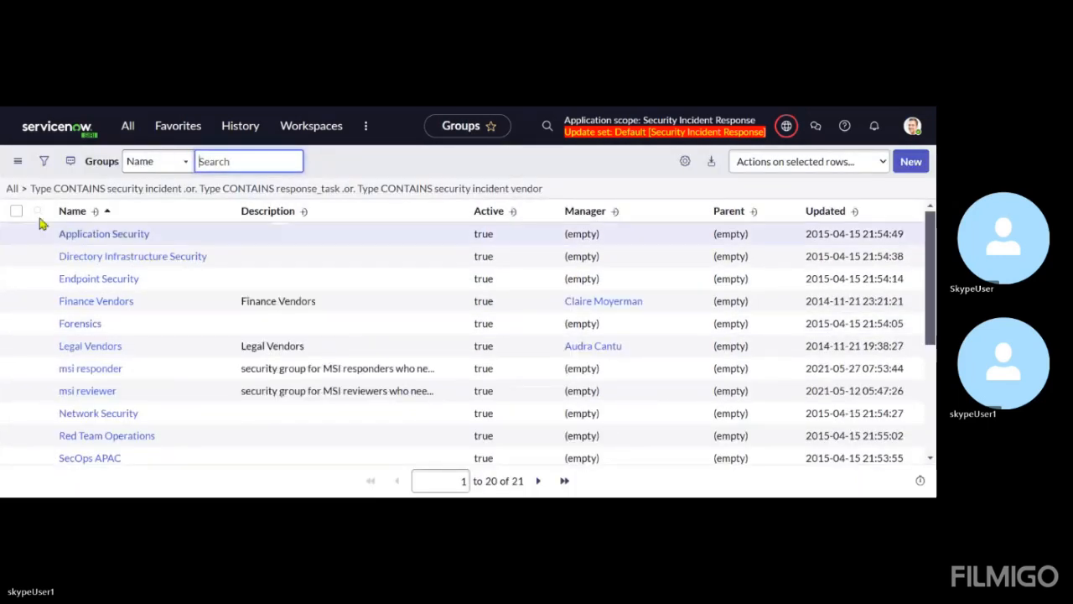
Add the filter condition Name contains SIRT to the groups list, alongside the existing Type conditions
click(44, 164)
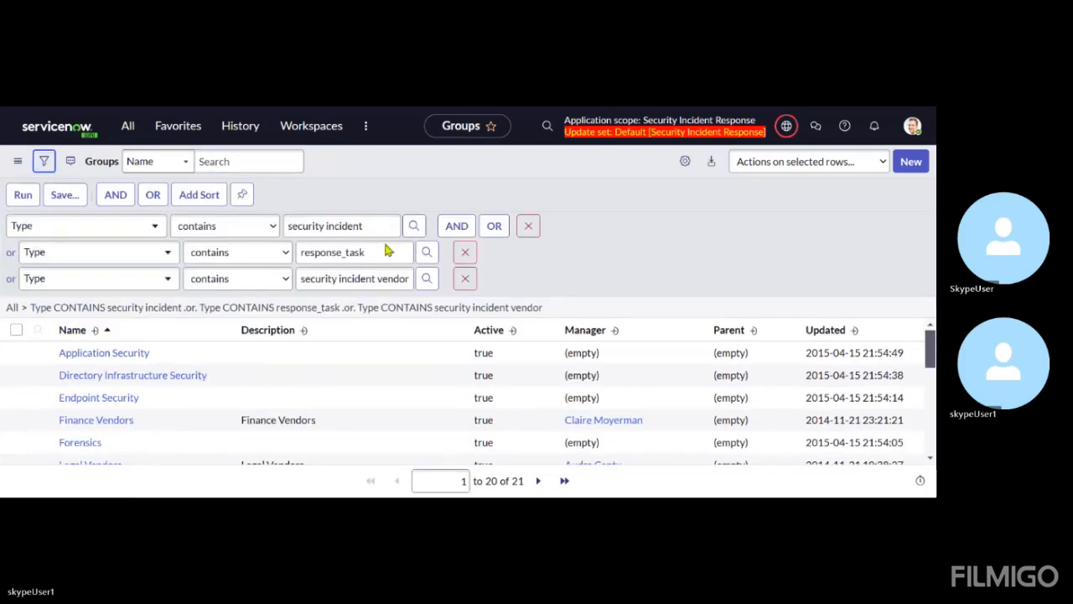
click(456, 225)
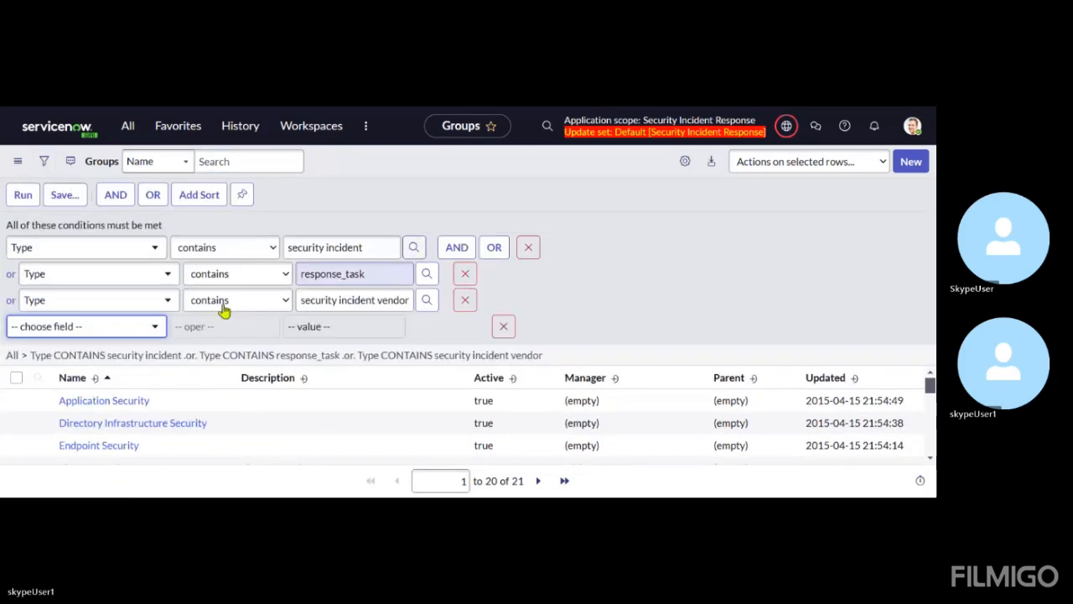
click(65, 326)
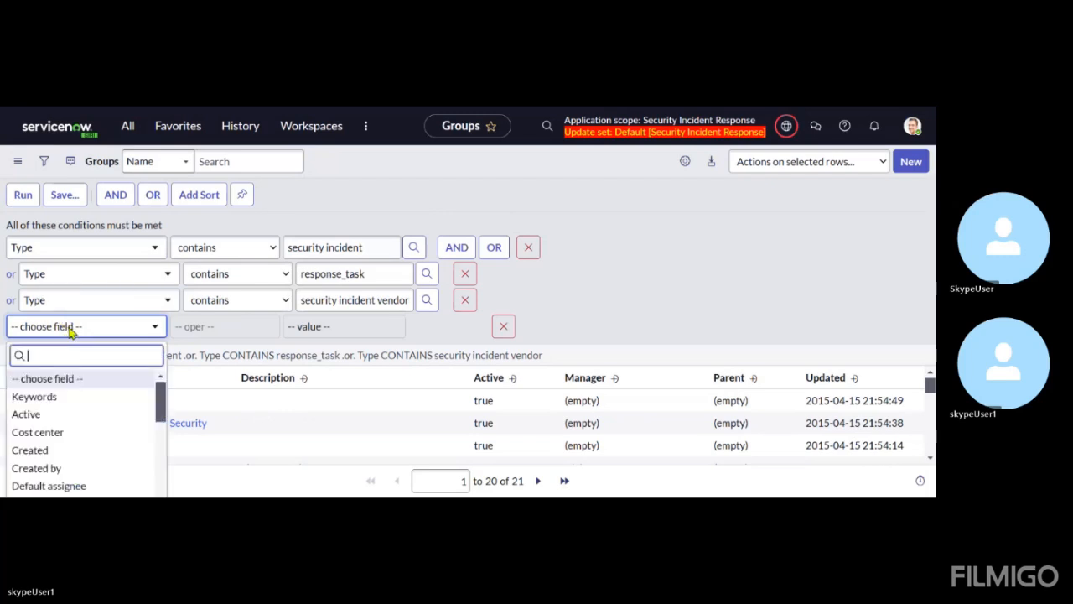
text(name)
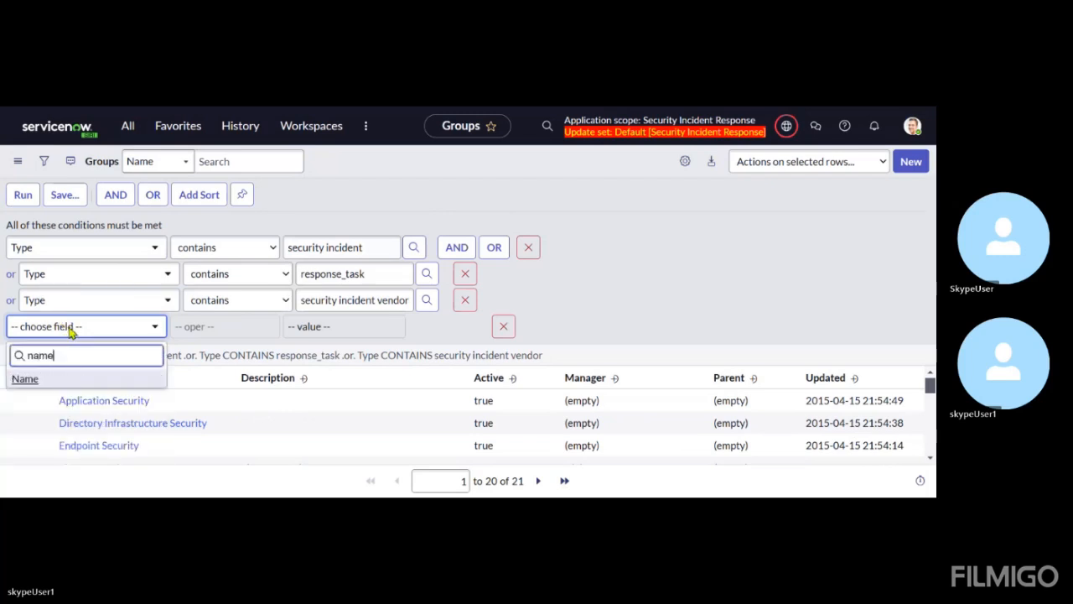
click(33, 383)
click(305, 331)
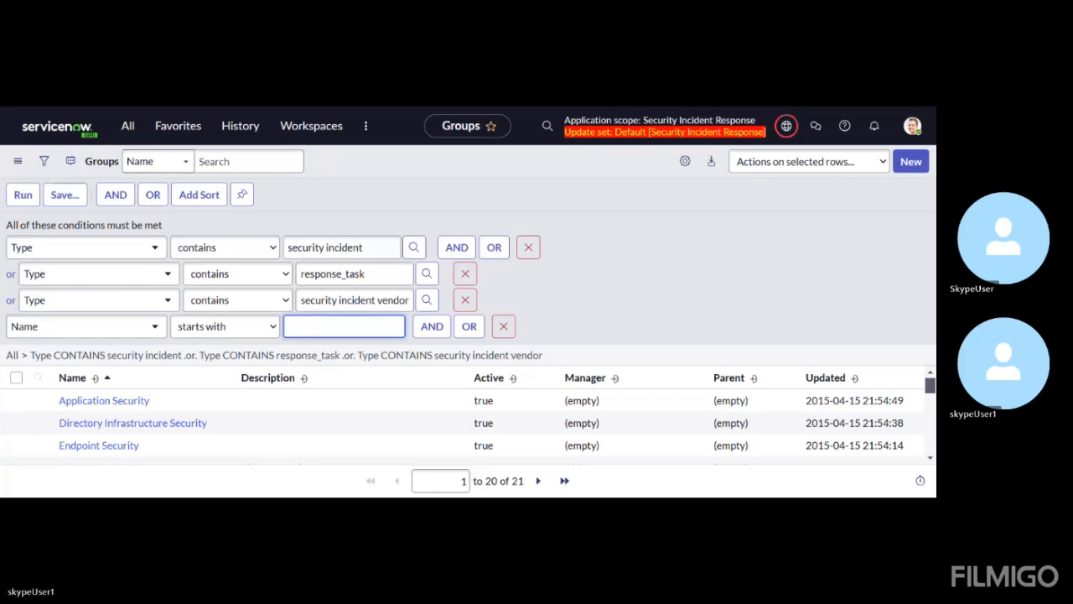
click(252, 333)
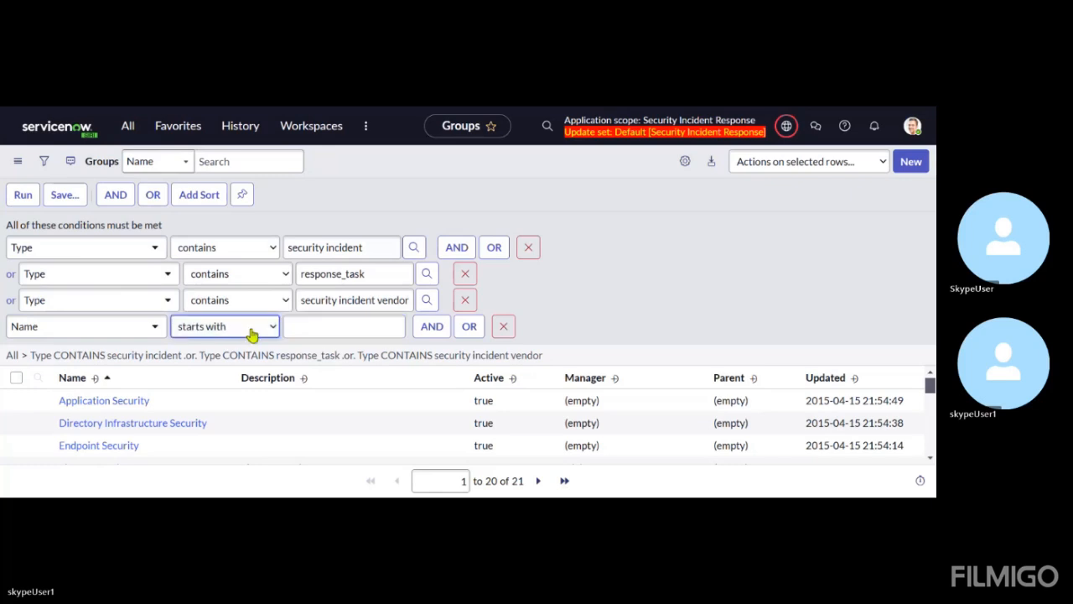
click(234, 137)
click(323, 334)
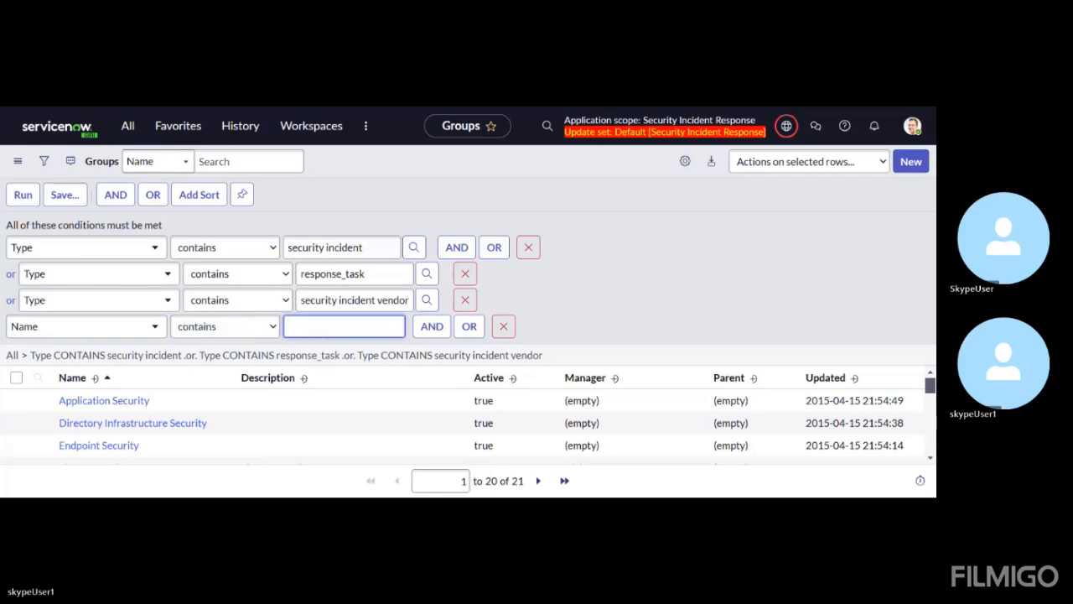
text(SIRT)
Add an OR condition to the name filter: Name contains Red Team
click(466, 332)
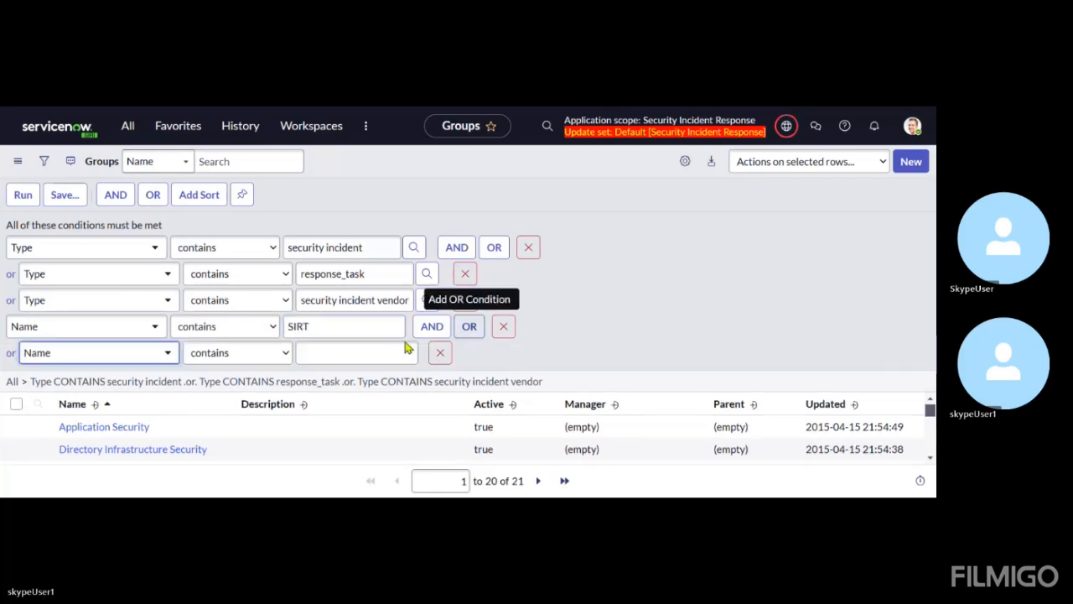
click(322, 357)
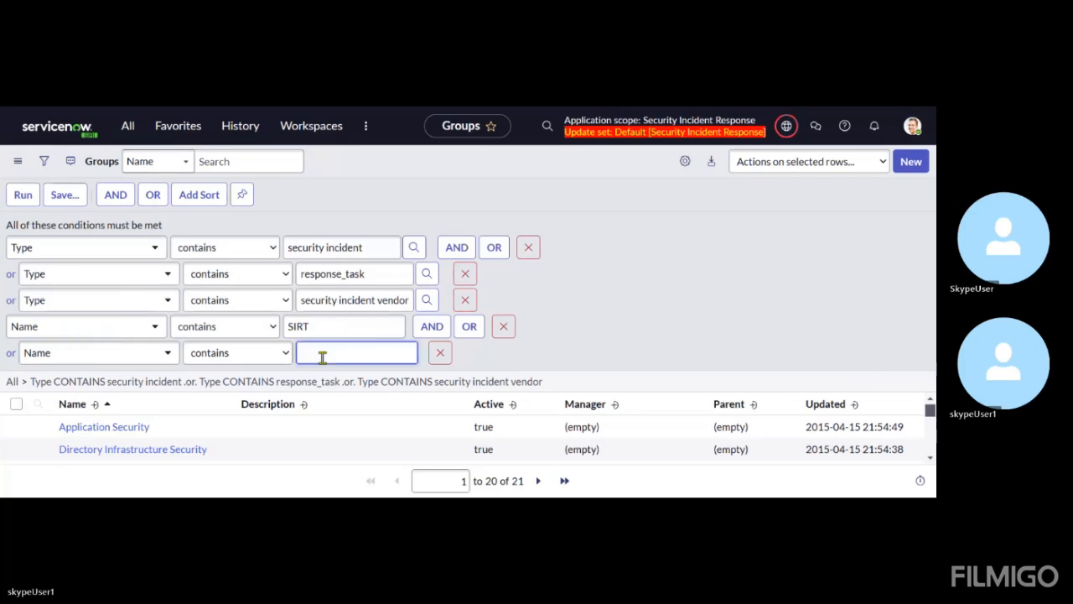
text(Re)
key(BackSpace)
text(ed Team)
Add another OR condition to the name filter: Name contains Network security
click(467, 329)
text(Ne)
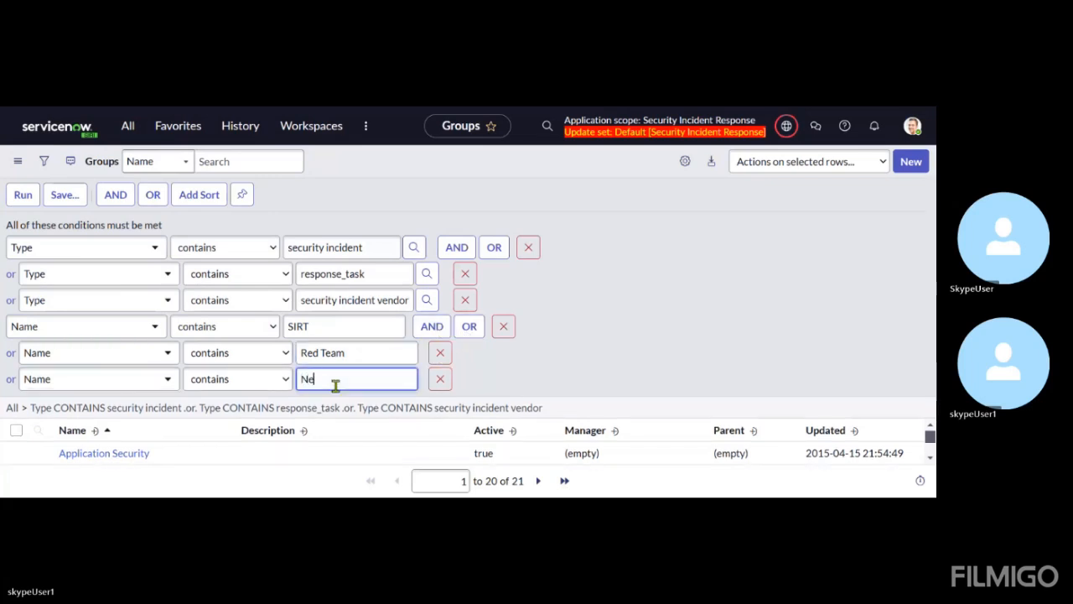
text(twork security)
Add another OR condition to the name filter: Name contains service desk
click(467, 327)
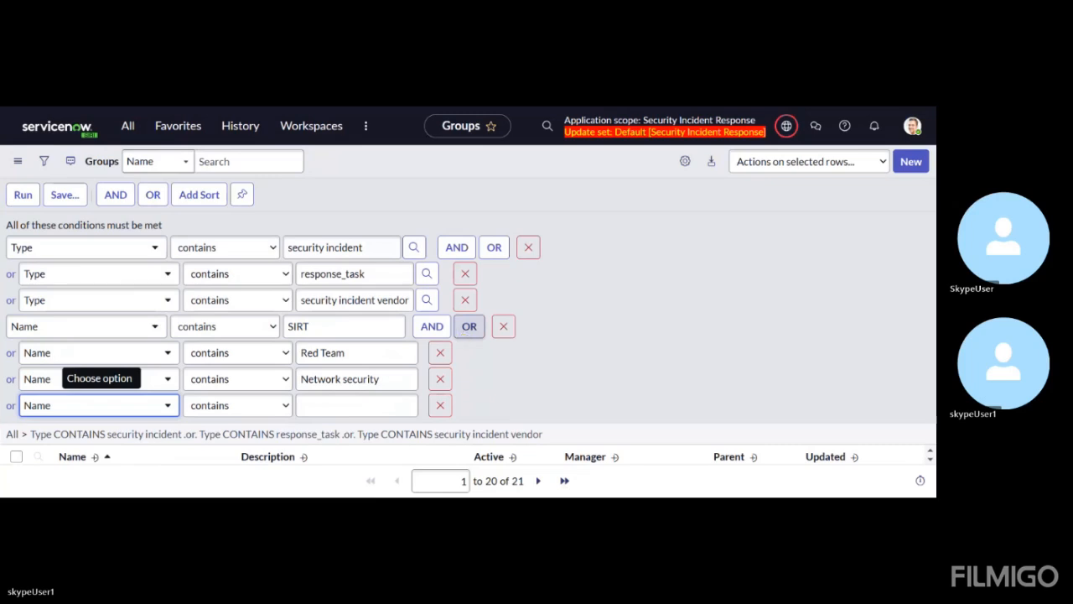
click(337, 407)
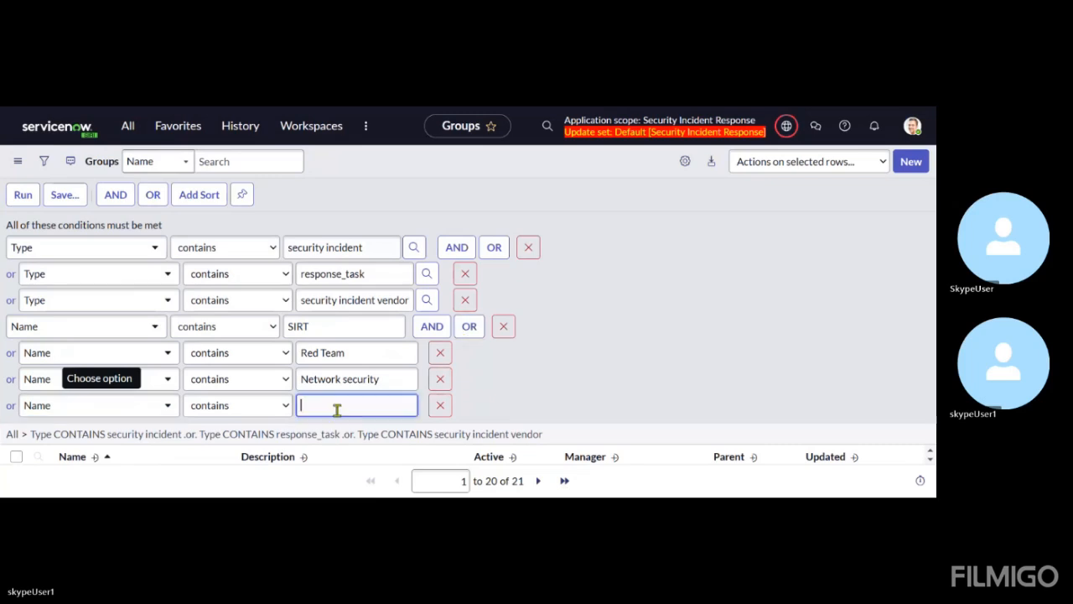
text(ser)
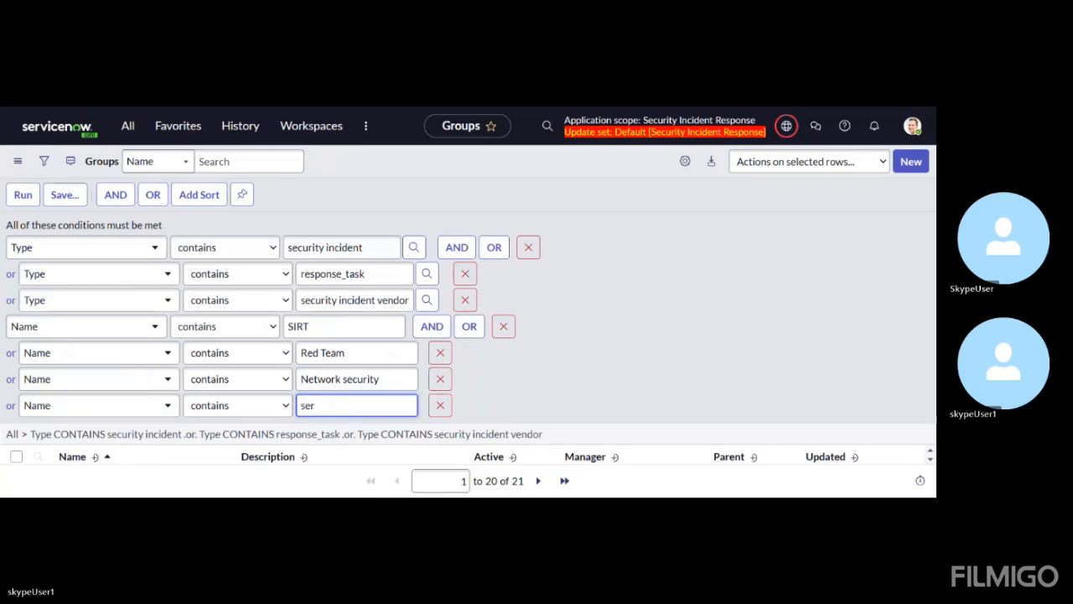
text(vice desk)
Add a last OR condition, Name contains manager, and apply the filter to the groups list
click(468, 327)
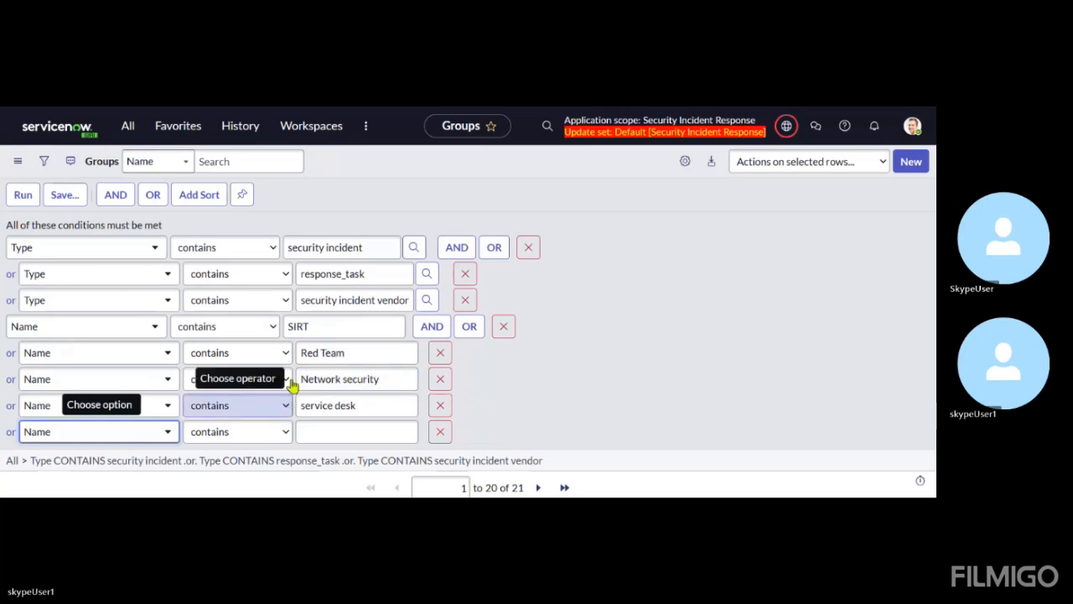
click(346, 432)
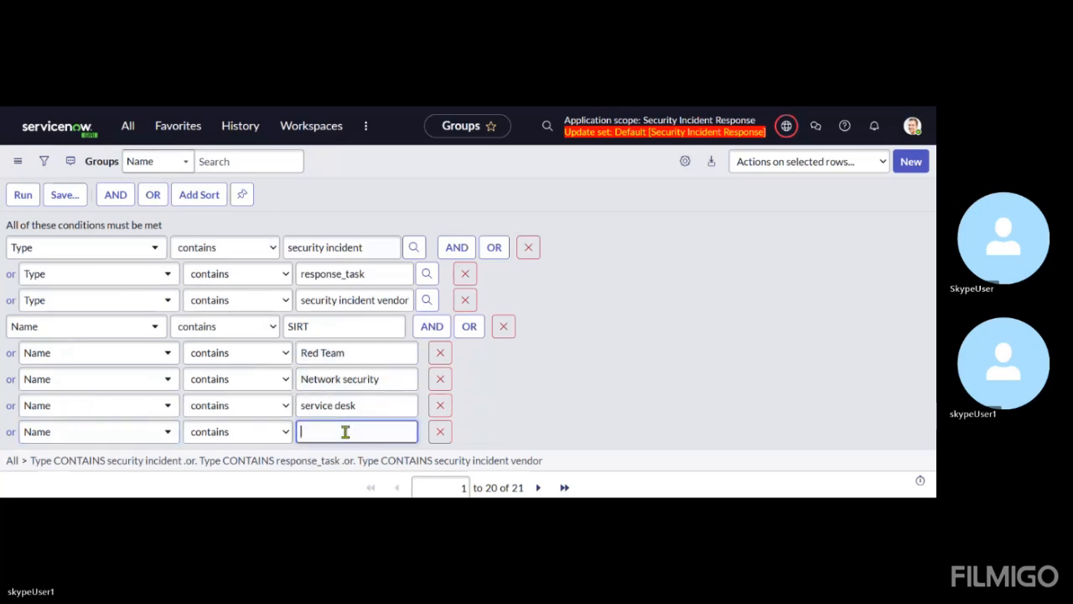
text(na)
key(BackSpace)
key(BackSpace)
text(manager)
click(20, 200)
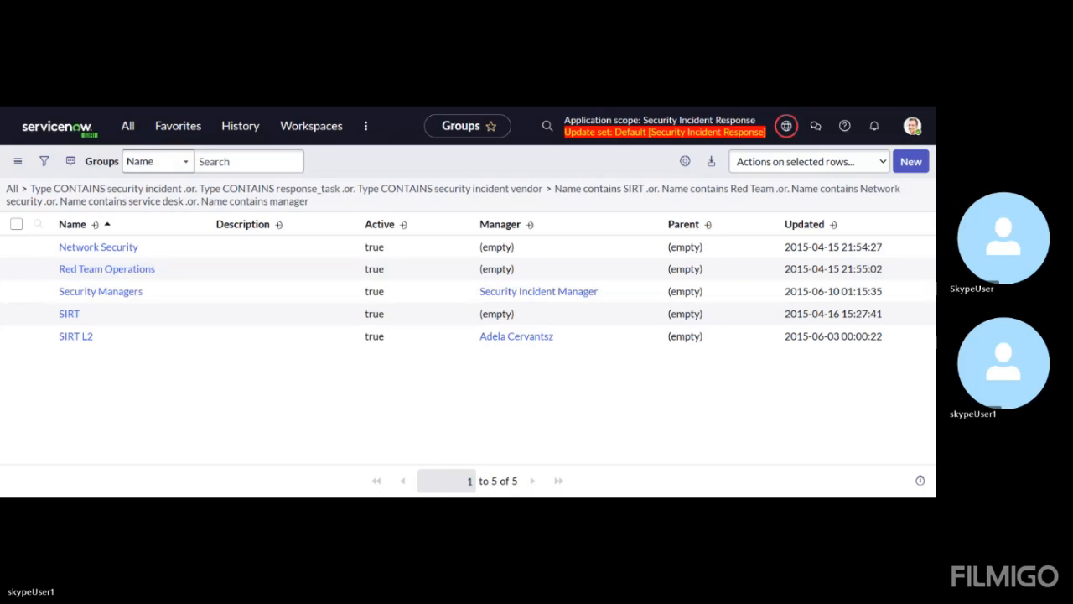
Open the Network Security group record and review its type and assigned roles
click(98, 249)
scroll(406, 290, down, 1)
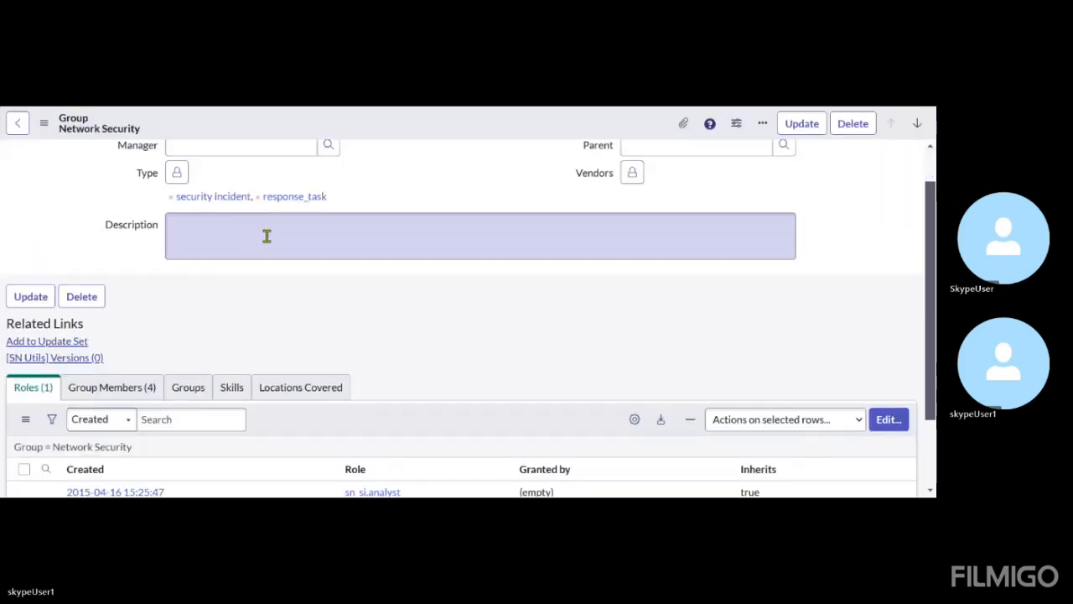
scroll(347, 232, down, 2)
scroll(335, 303, down, 1)
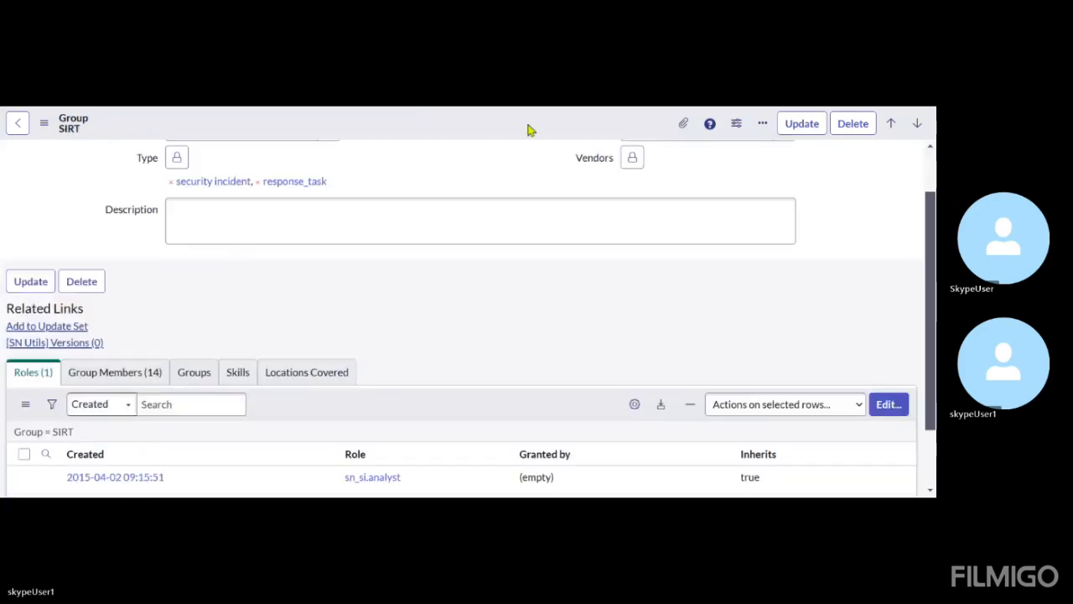
Review the SIRT group record's type, parent and manager fields, and its assigned roles
scroll(362, 316, up, 1)
scroll(362, 316, down, 3)
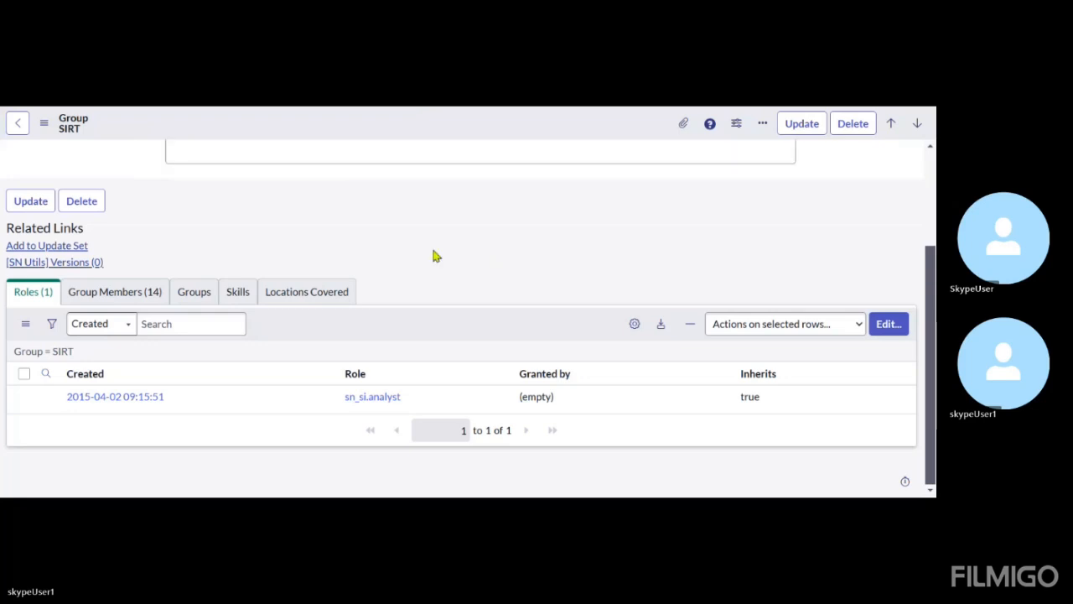
scroll(433, 255, up, 3)
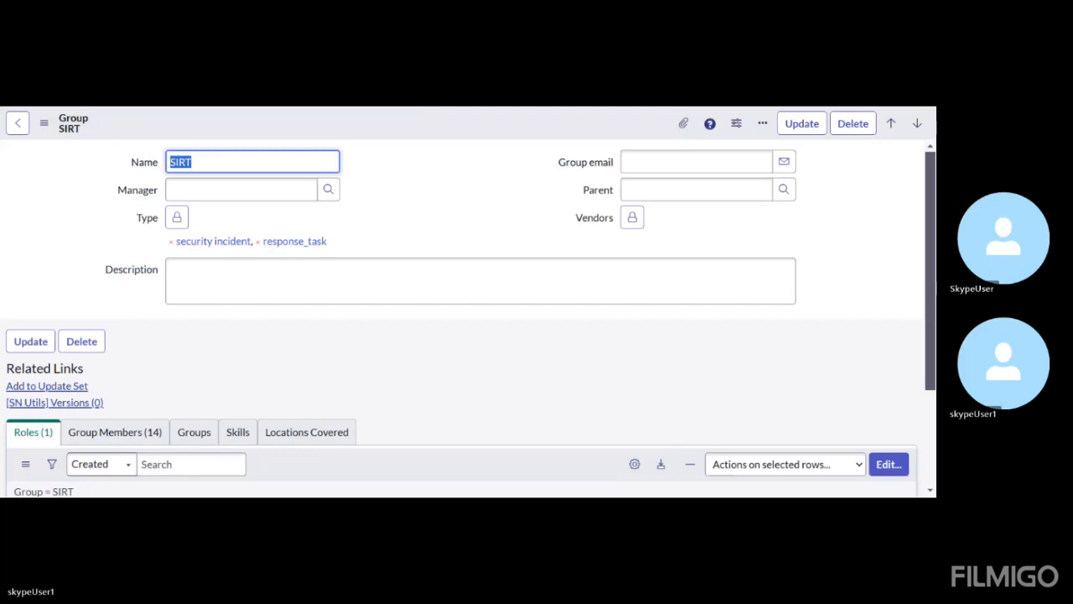
click(489, 192)
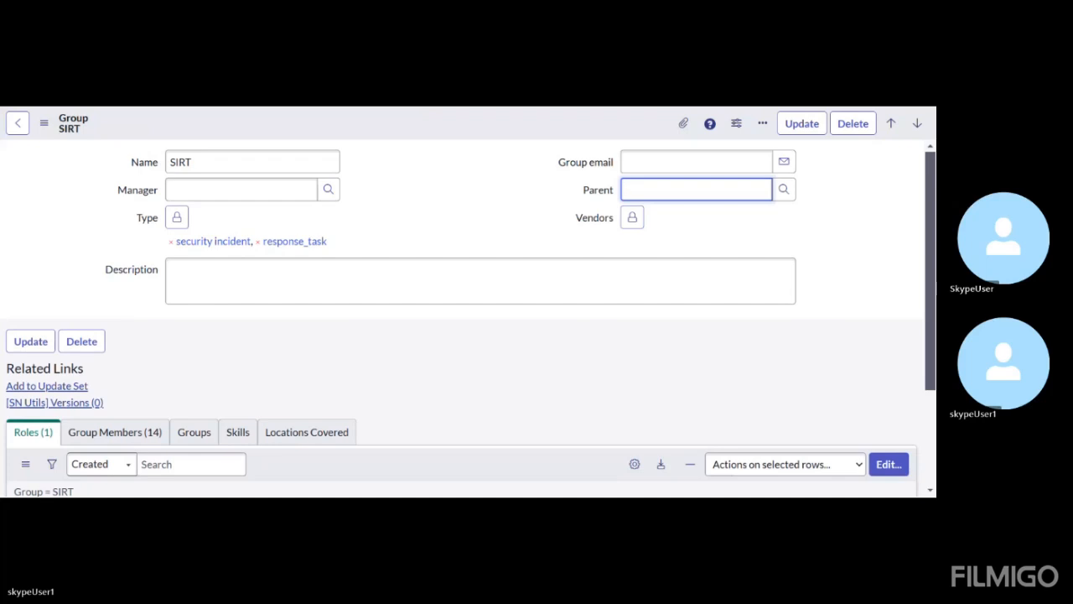
Return to the open security incident record and filter the application navigator by "setup"
click(259, 113)
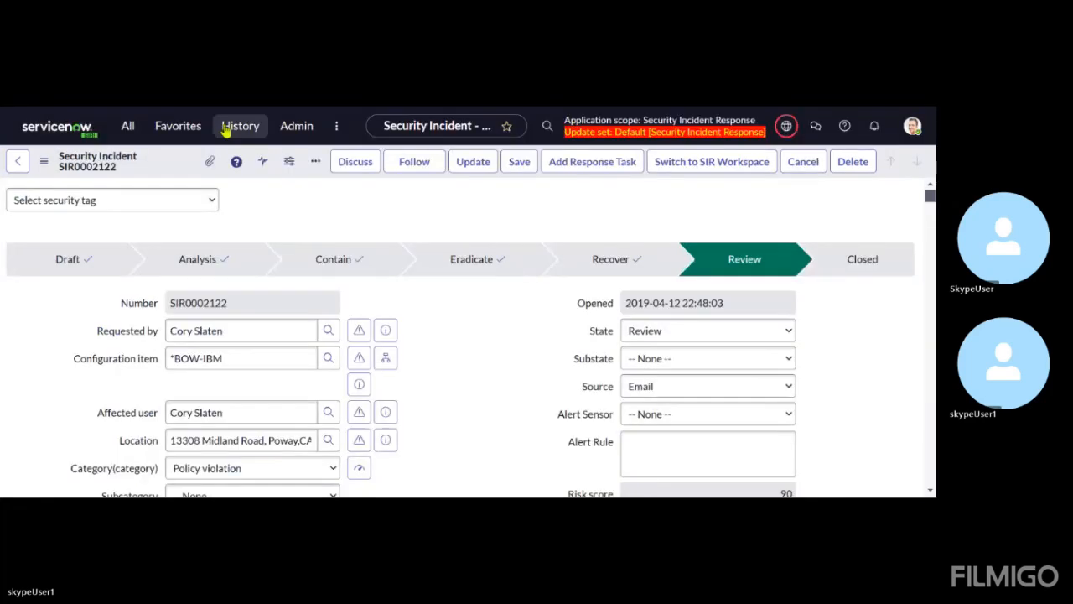
click(127, 126)
click(129, 157)
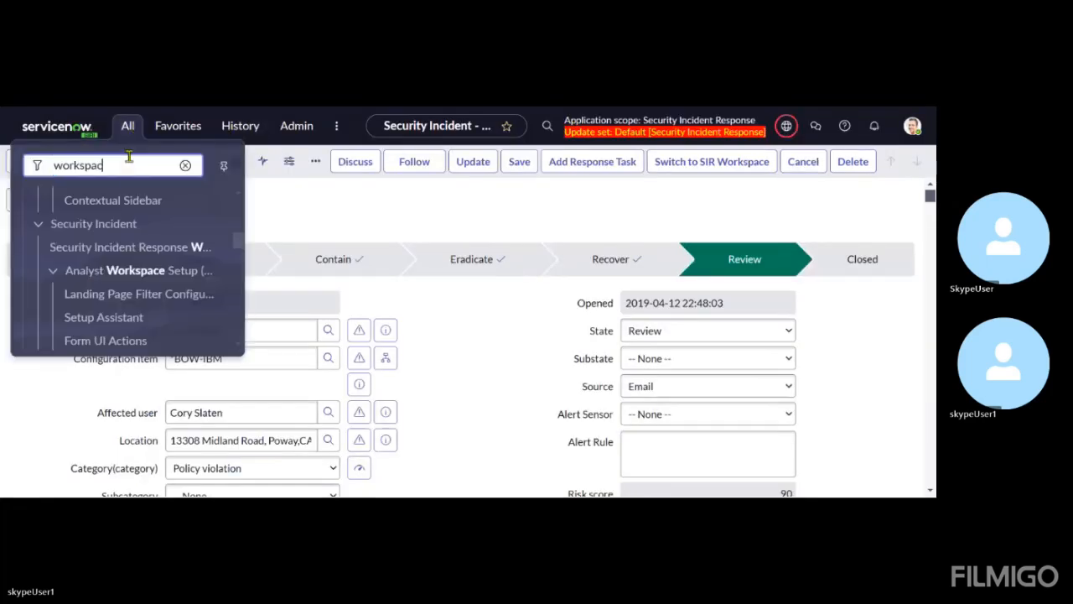
key(BackSpace)
key(BackSpace)
key(BackSpace)
key(BackSpace)
key(BackSpace)
key(BackSpace)
key(BackSpace)
key(BackSpace)
key(BackSpace)
text(s)
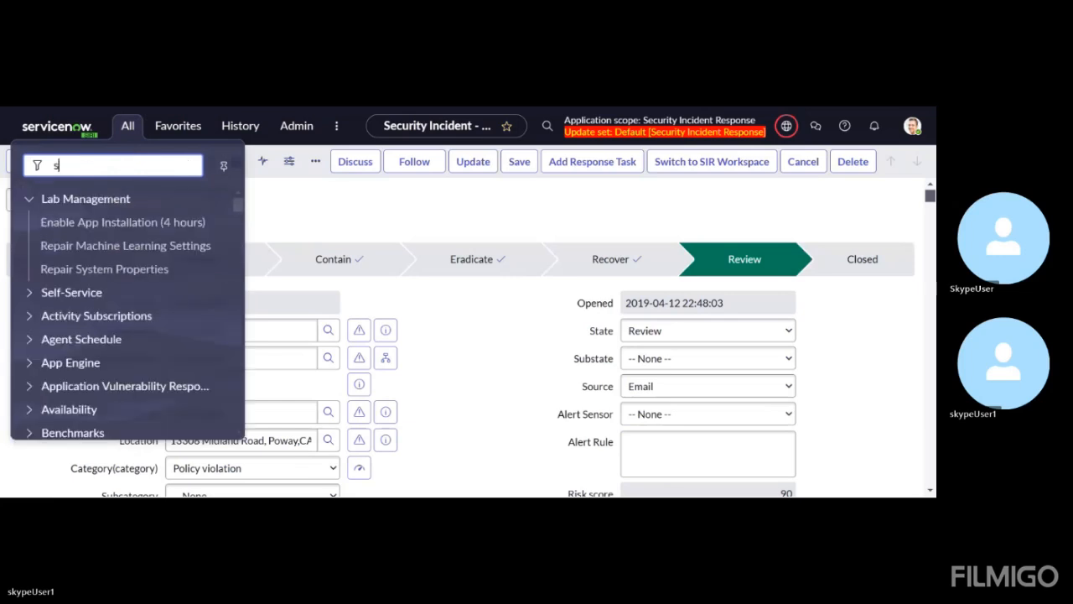
text(etup)
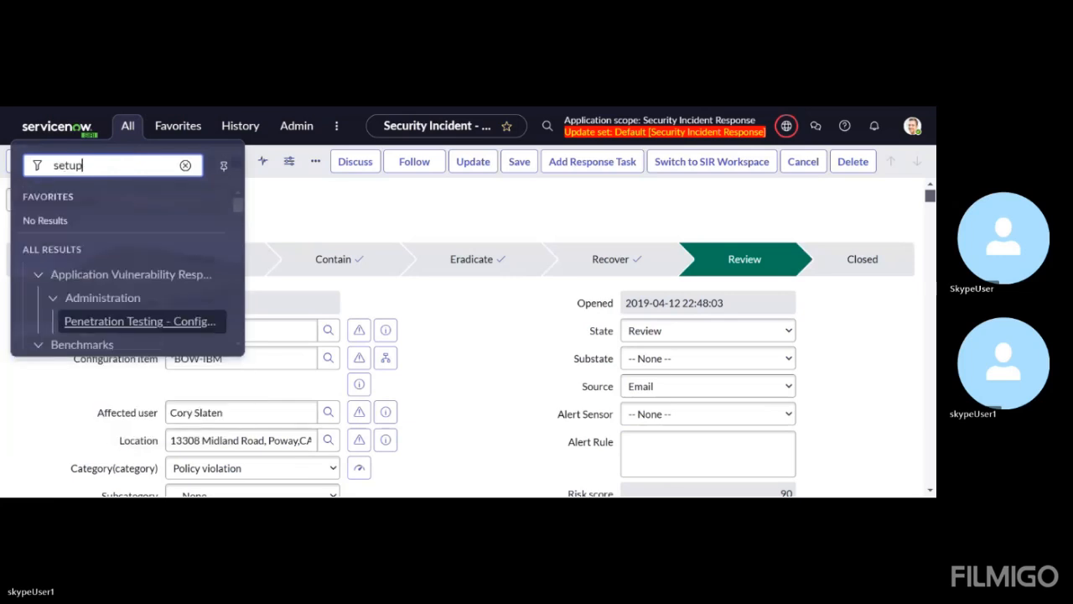
Open the Setup Assistant module listed under Security Incident's Analyst Workspace Setup
scroll(138, 251, down, 2)
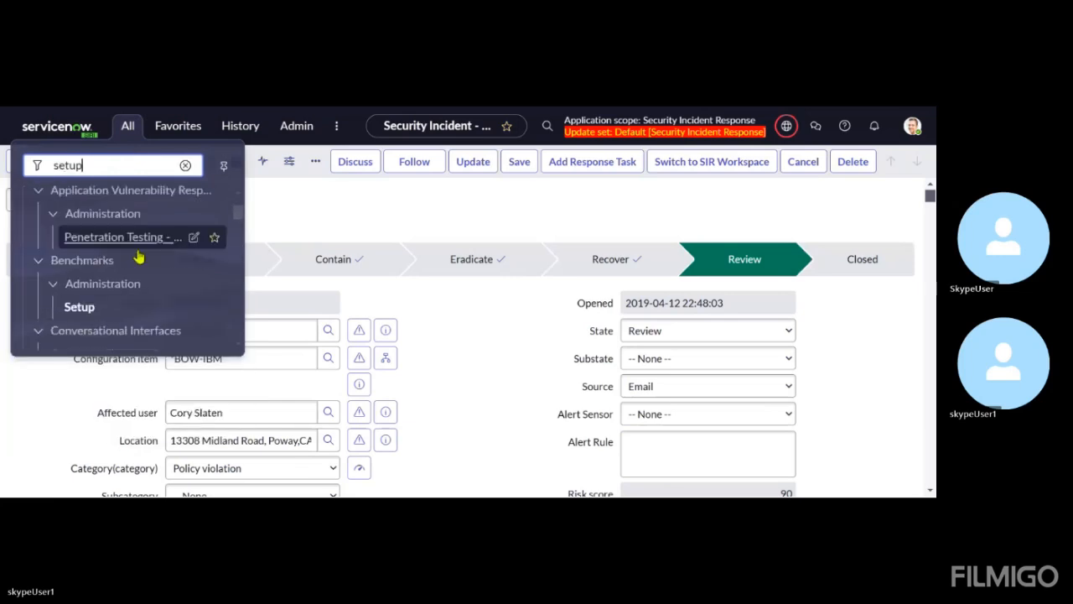
scroll(138, 258, down, 6)
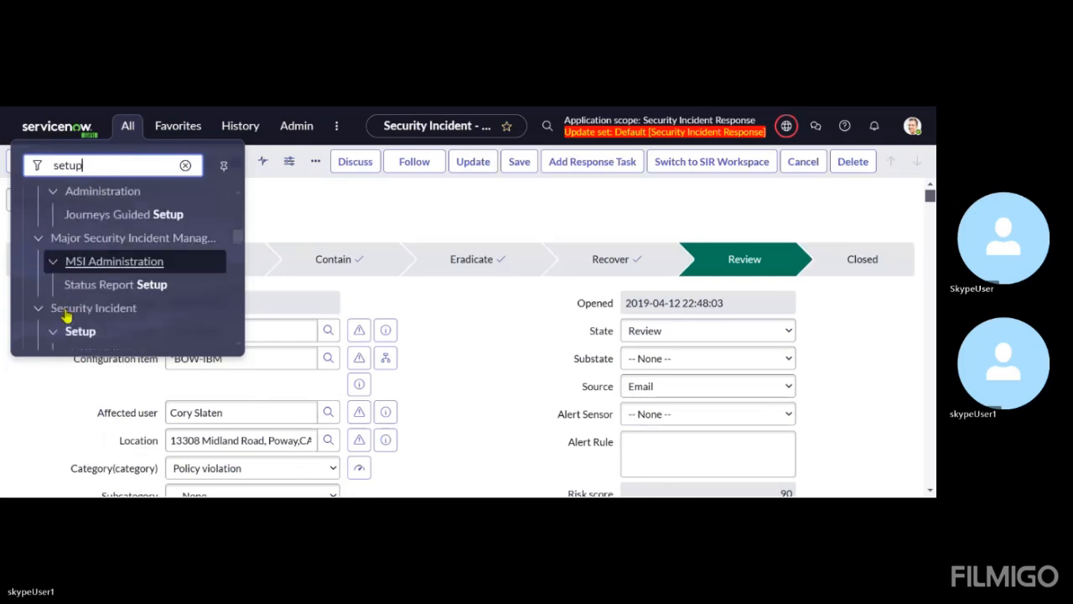
scroll(65, 314, down, 3)
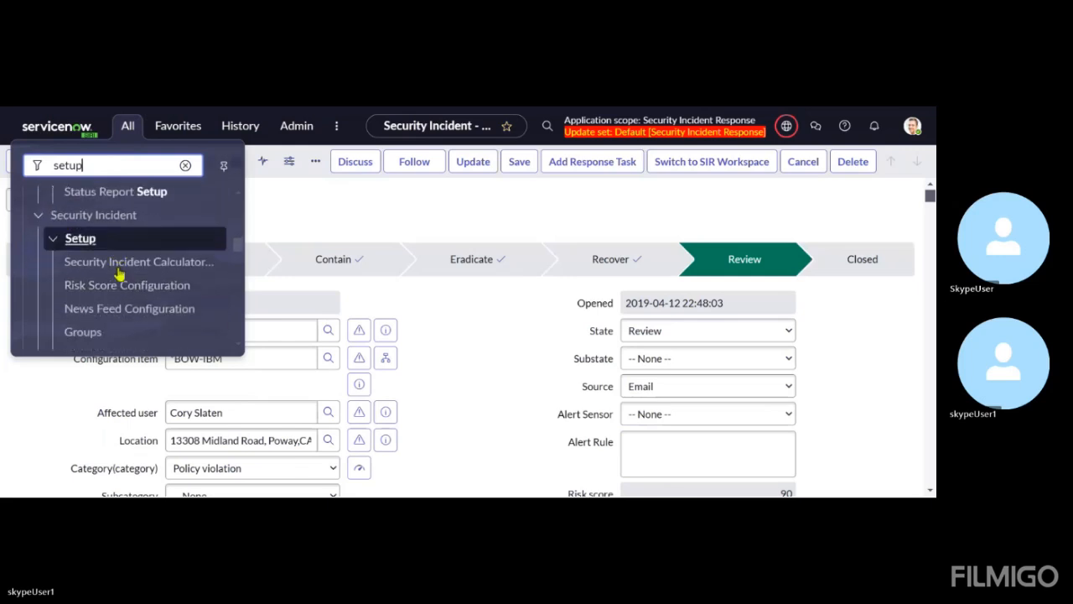
scroll(119, 275, down, 3)
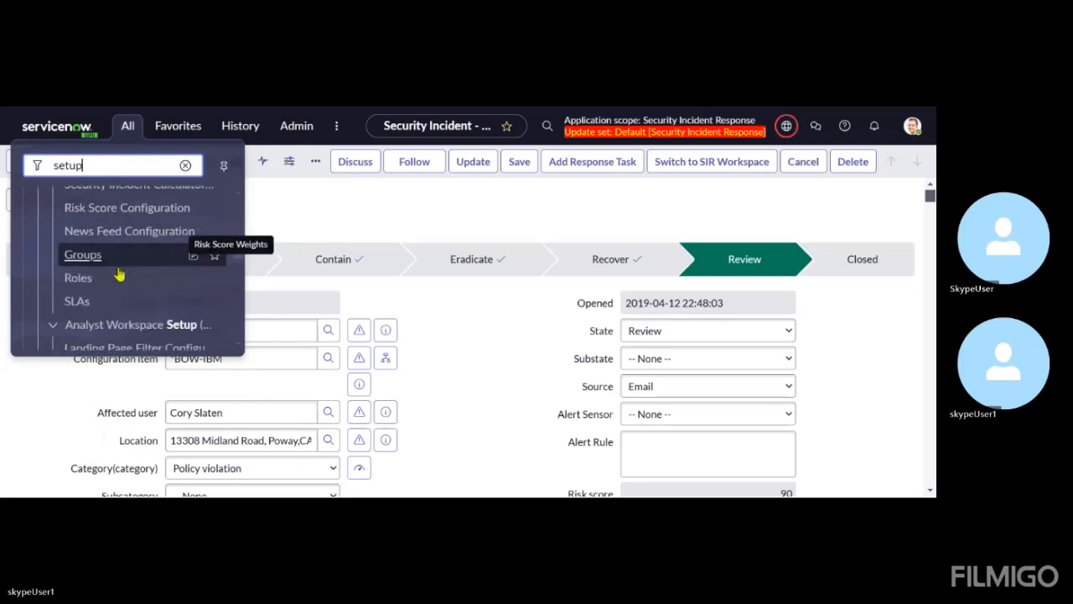
scroll(120, 275, down, 2)
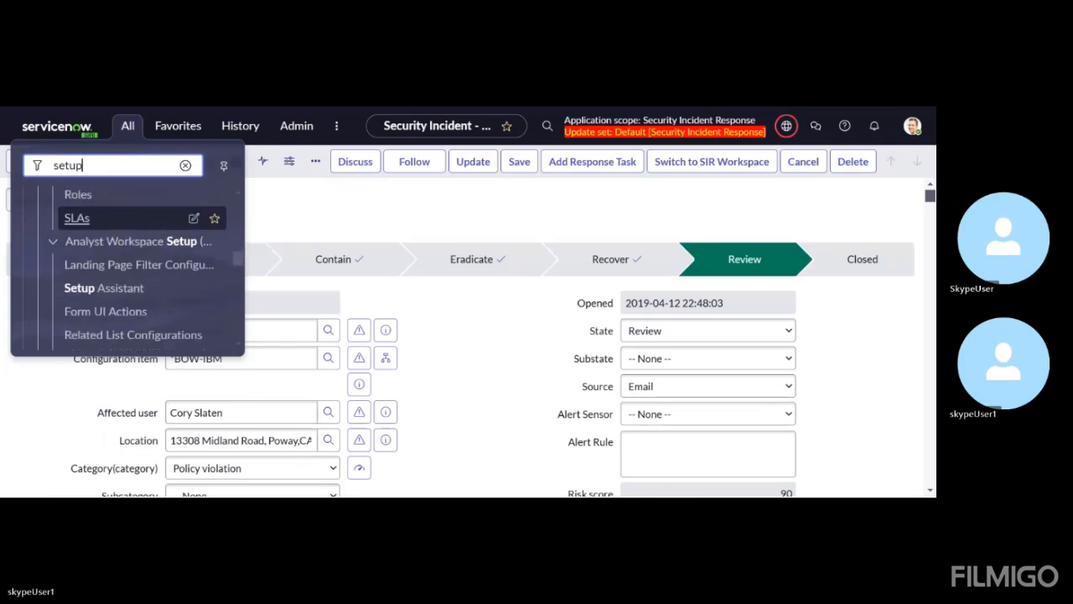
click(105, 289)
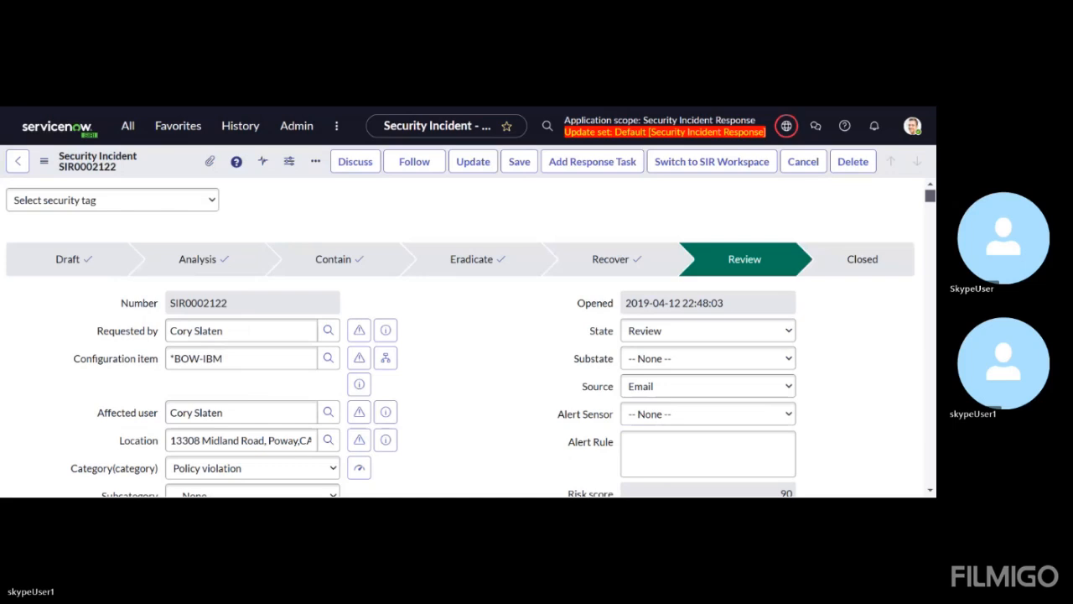
click(128, 127)
click(108, 288)
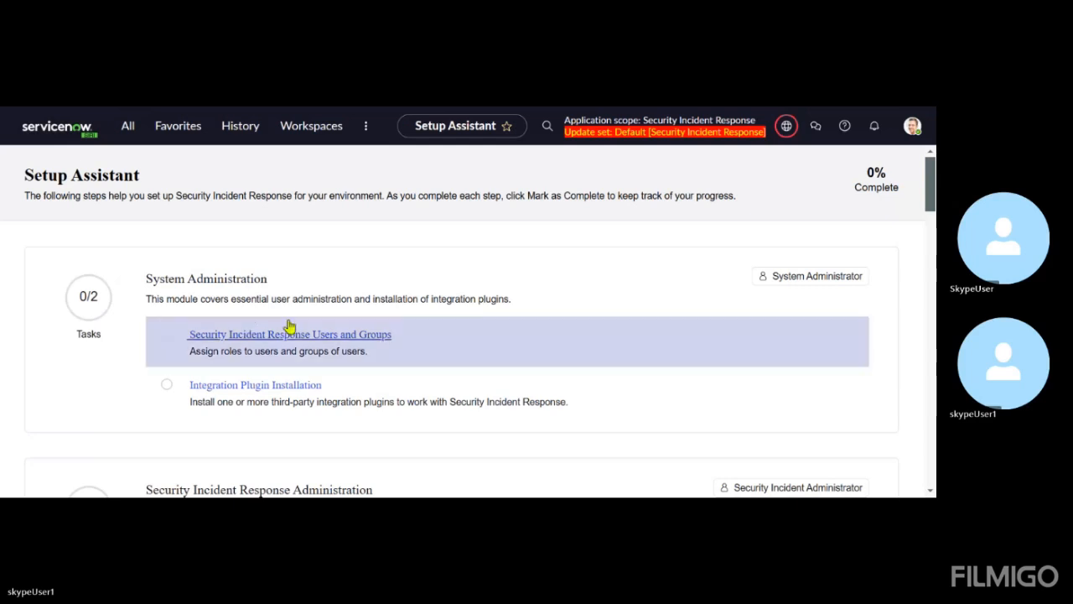
Examine the System Administration and Security Incident Response Administration tasks in the Setup Assistant
scroll(289, 327, down, 1)
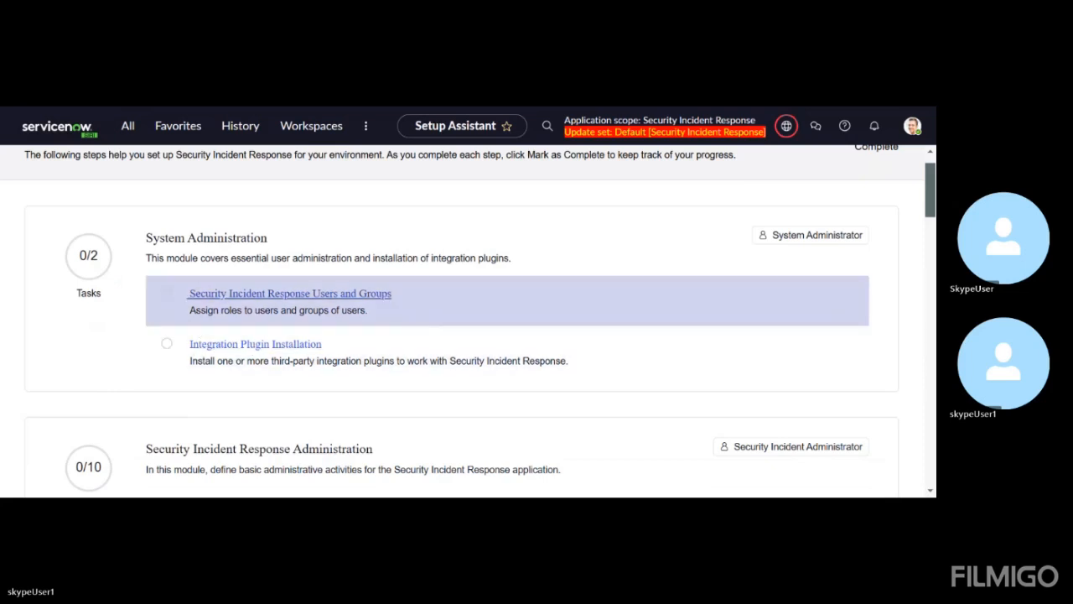
scroll(385, 361, down, 1)
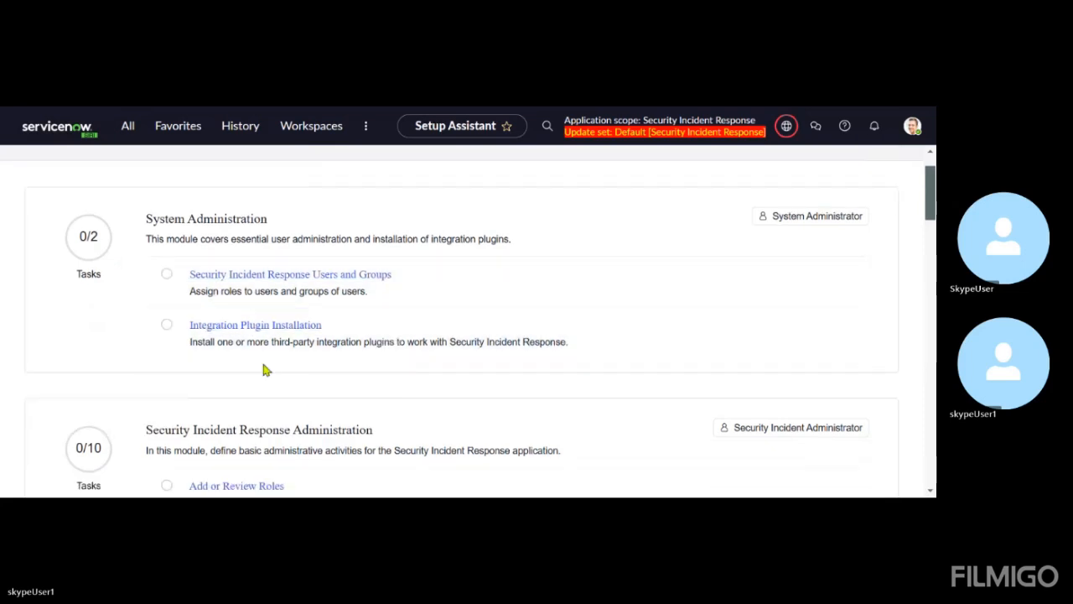
scroll(338, 360, down, 1)
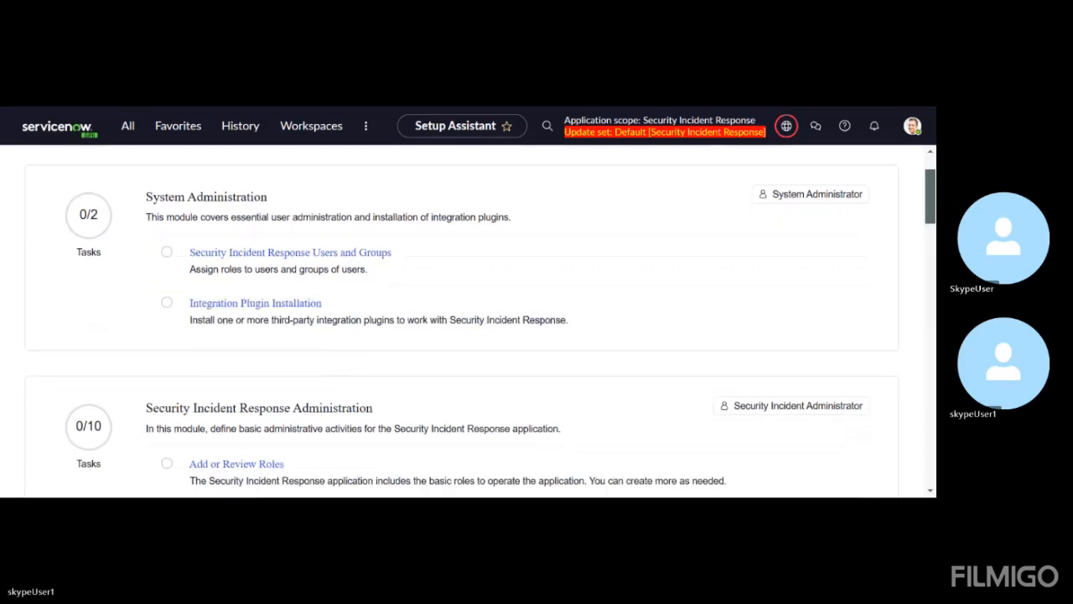
scroll(482, 333, down, 1)
scroll(482, 333, down, 1)
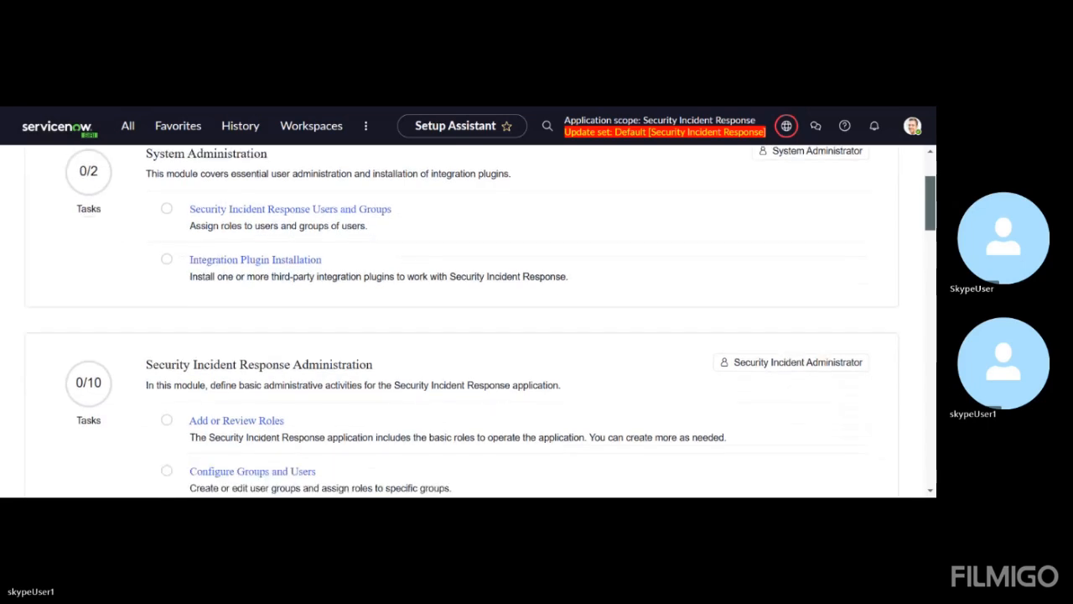
scroll(547, 294, down, 1)
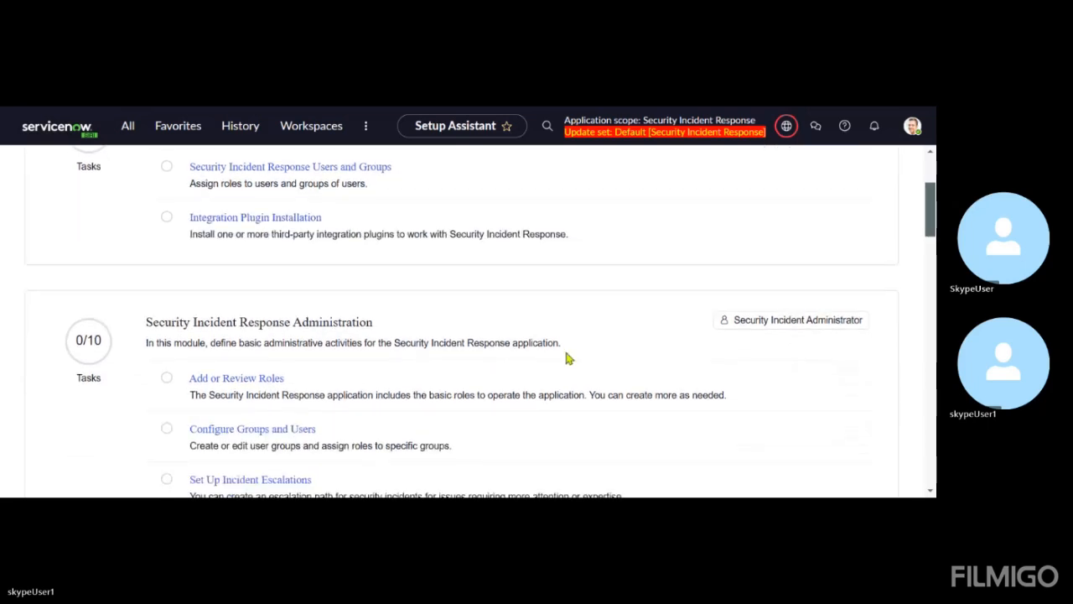
scroll(566, 359, down, 2)
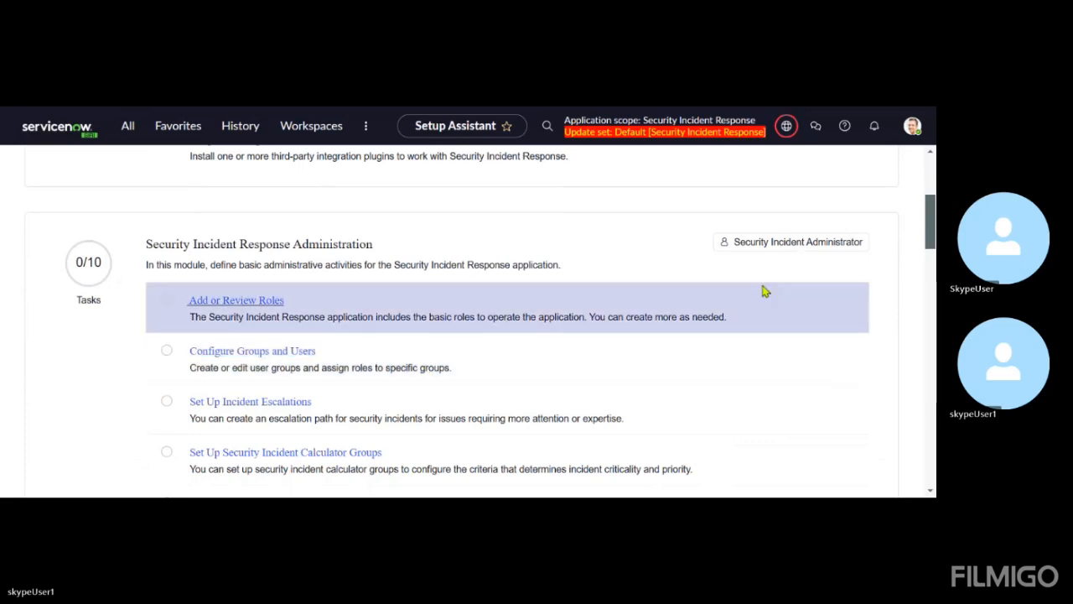
scroll(616, 316, down, 1)
scroll(617, 317, down, 1)
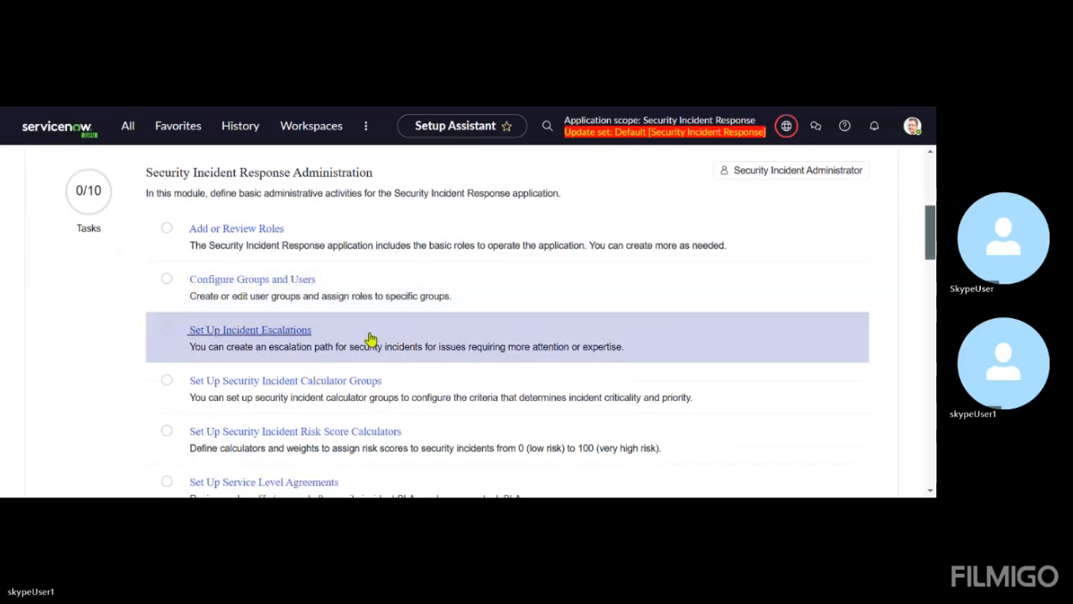
scroll(371, 271, down, 1)
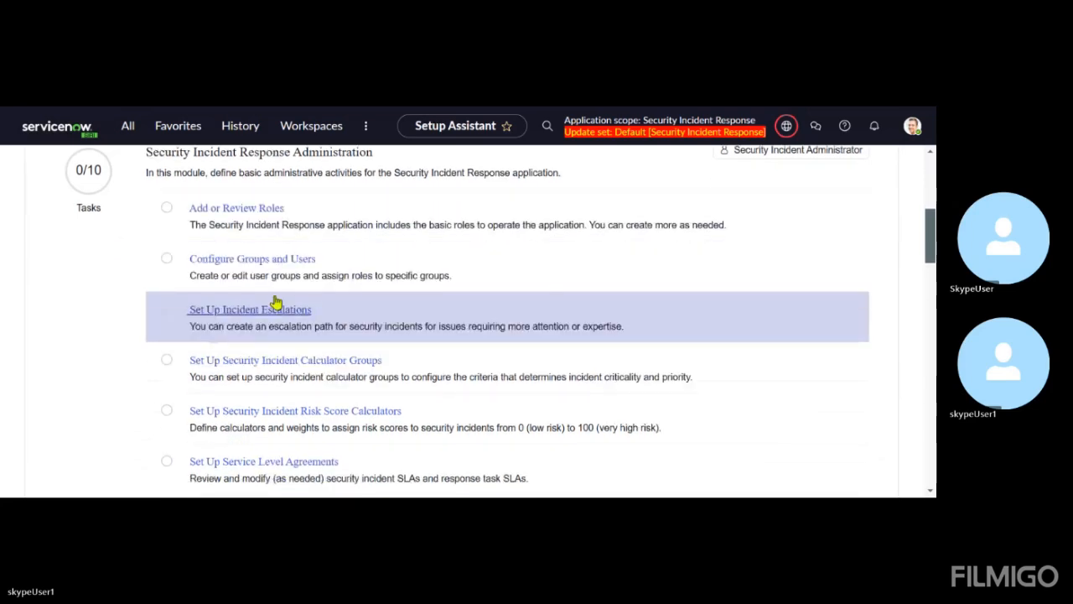
scroll(347, 293, down, 1)
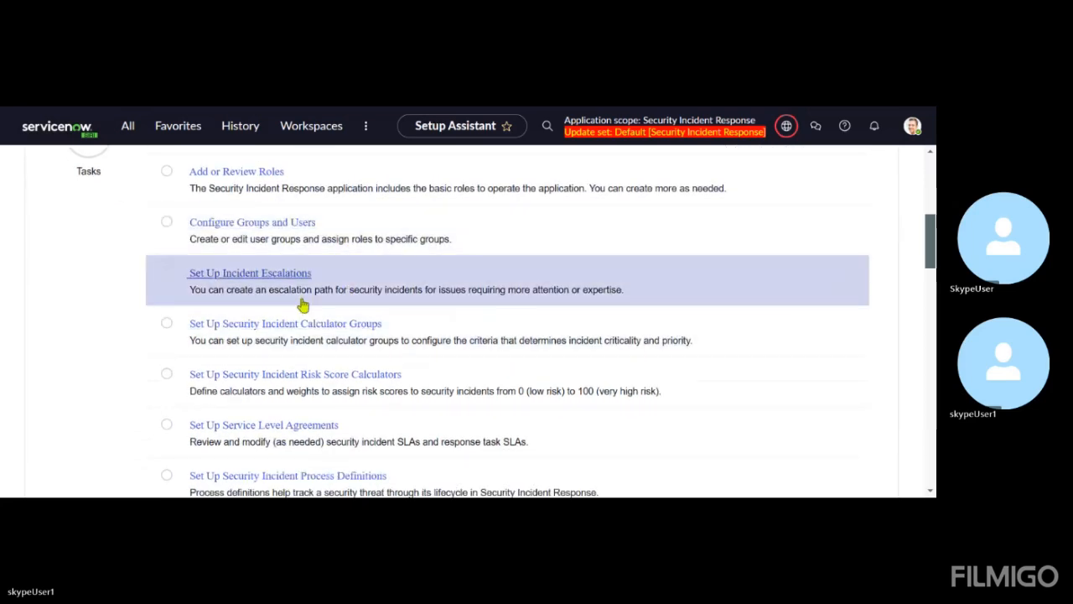
scroll(303, 305, down, 1)
scroll(304, 306, down, 1)
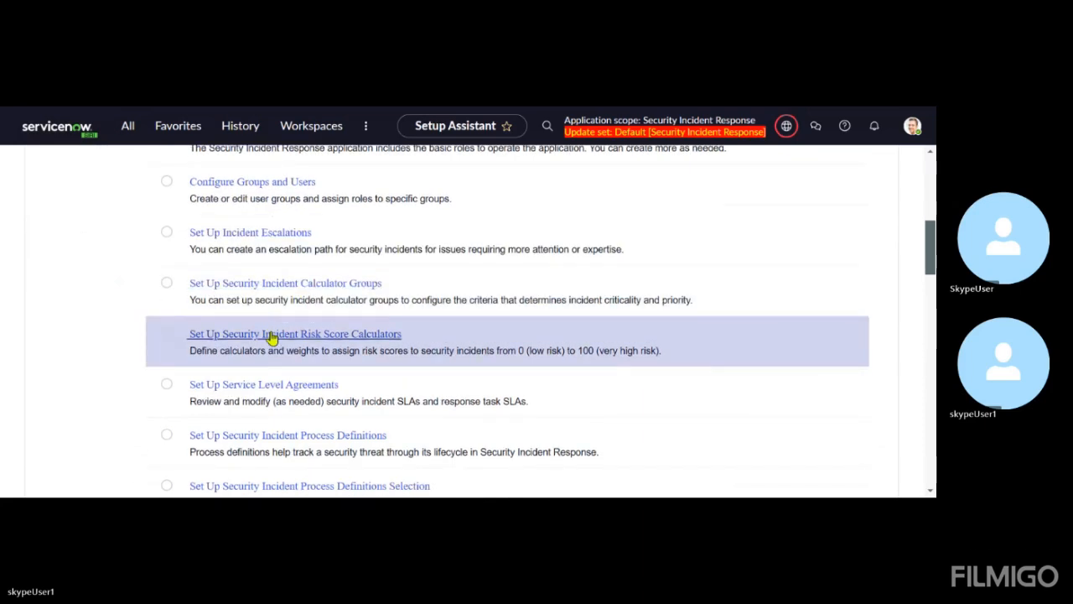
scroll(334, 326, down, 1)
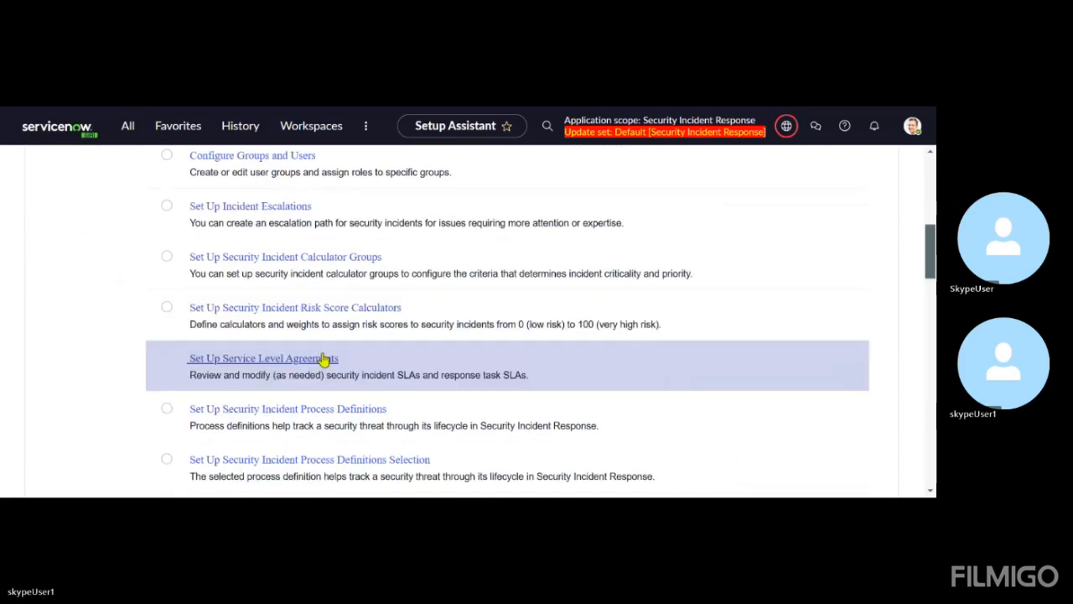
scroll(383, 328, down, 2)
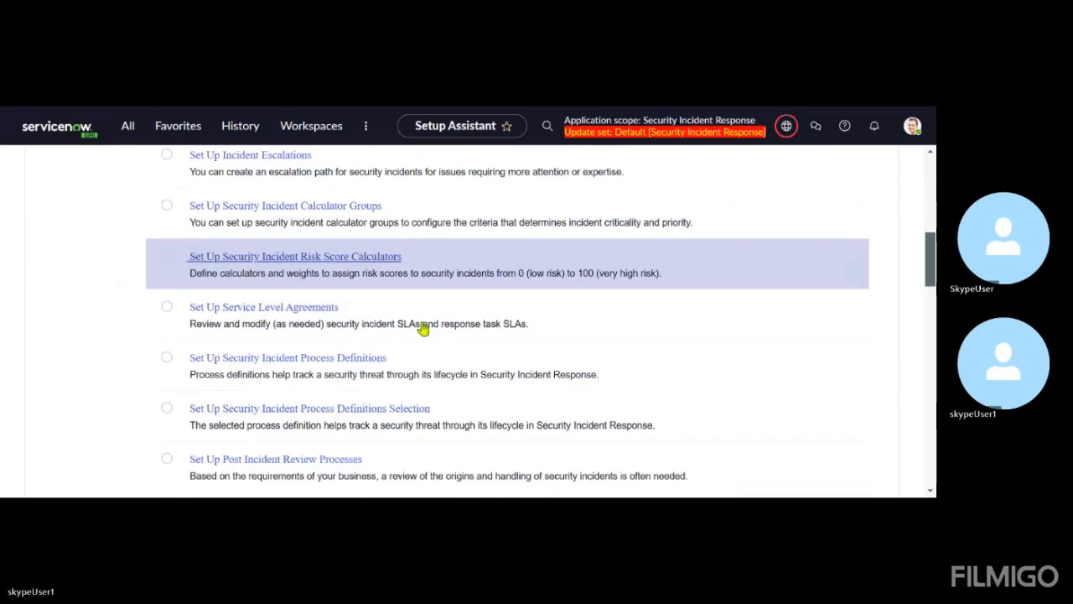
Examine the Setup Assistant's Security Incident Email Settings tasks and the integration capability tasks down to Threat Lookup
scroll(423, 329, down, 5)
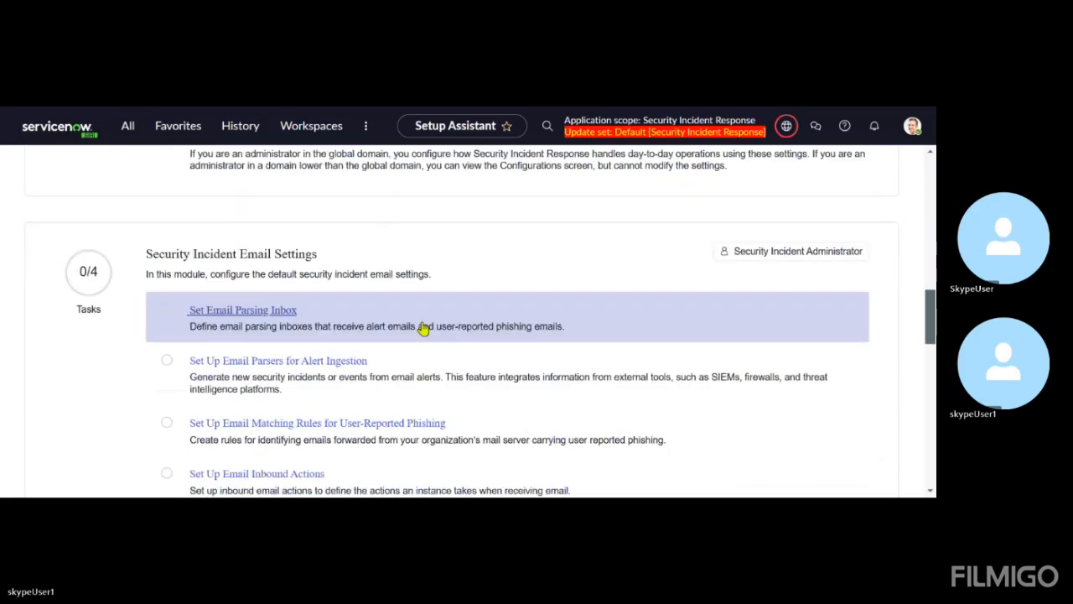
scroll(423, 329, down, 2)
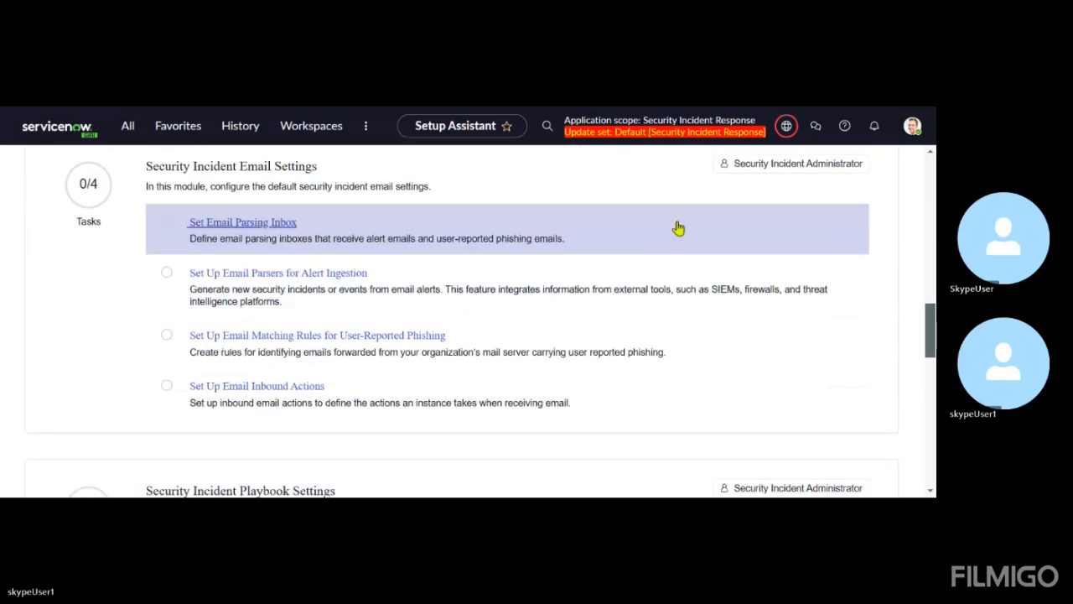
scroll(542, 334, down, 2)
scroll(542, 330, up, 2)
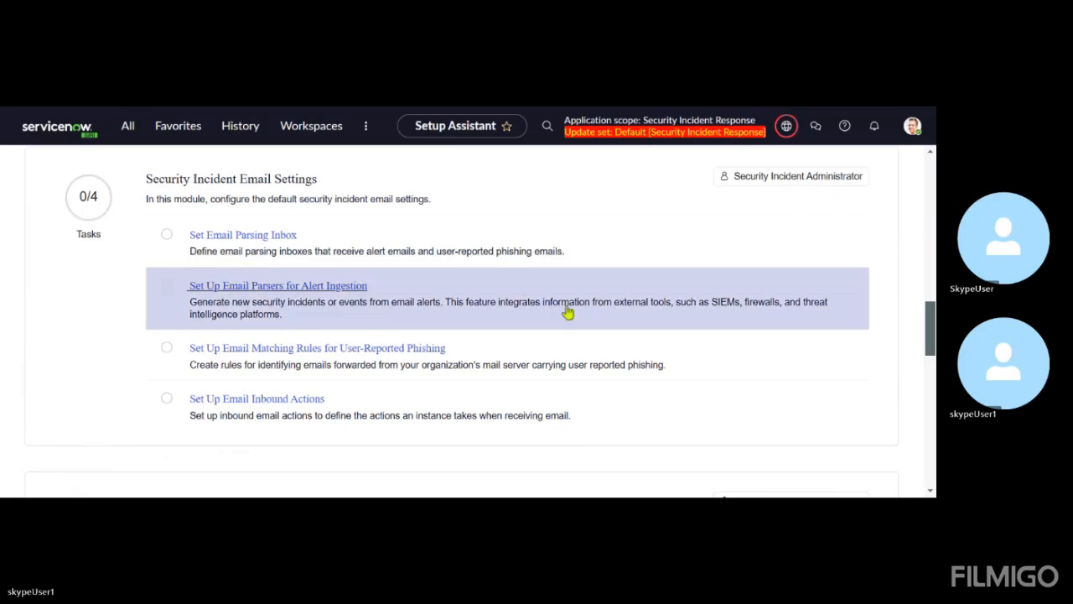
scroll(567, 312, down, 2)
scroll(568, 311, down, 15)
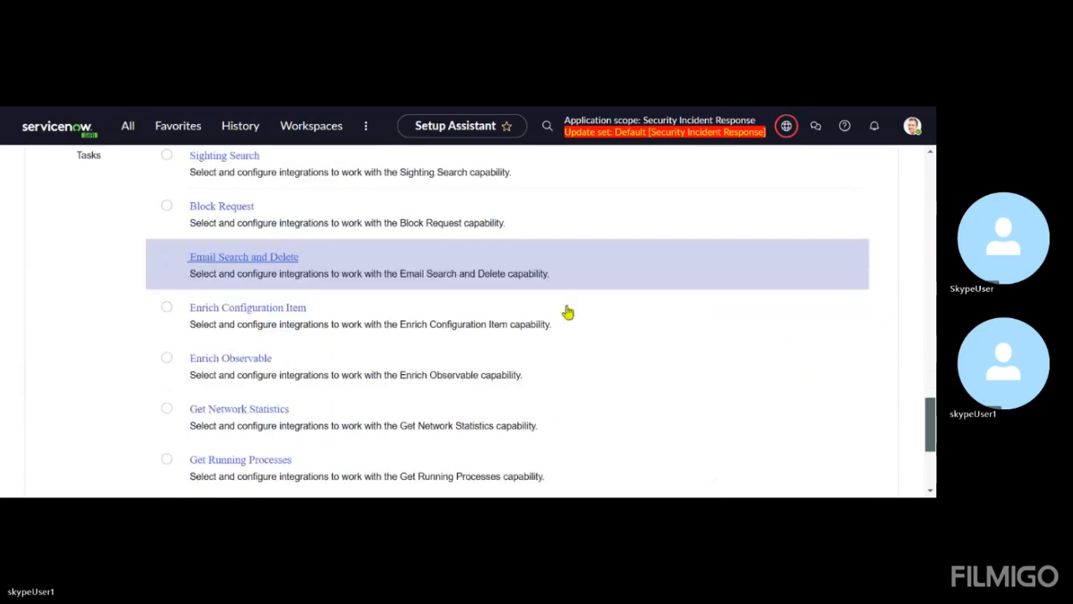
scroll(568, 312, down, 3)
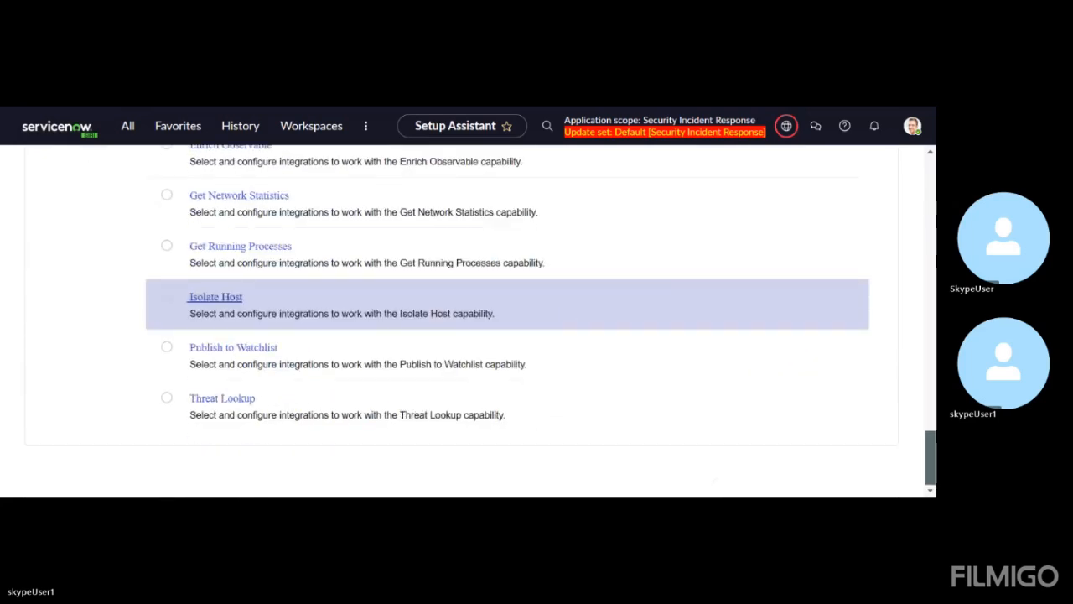